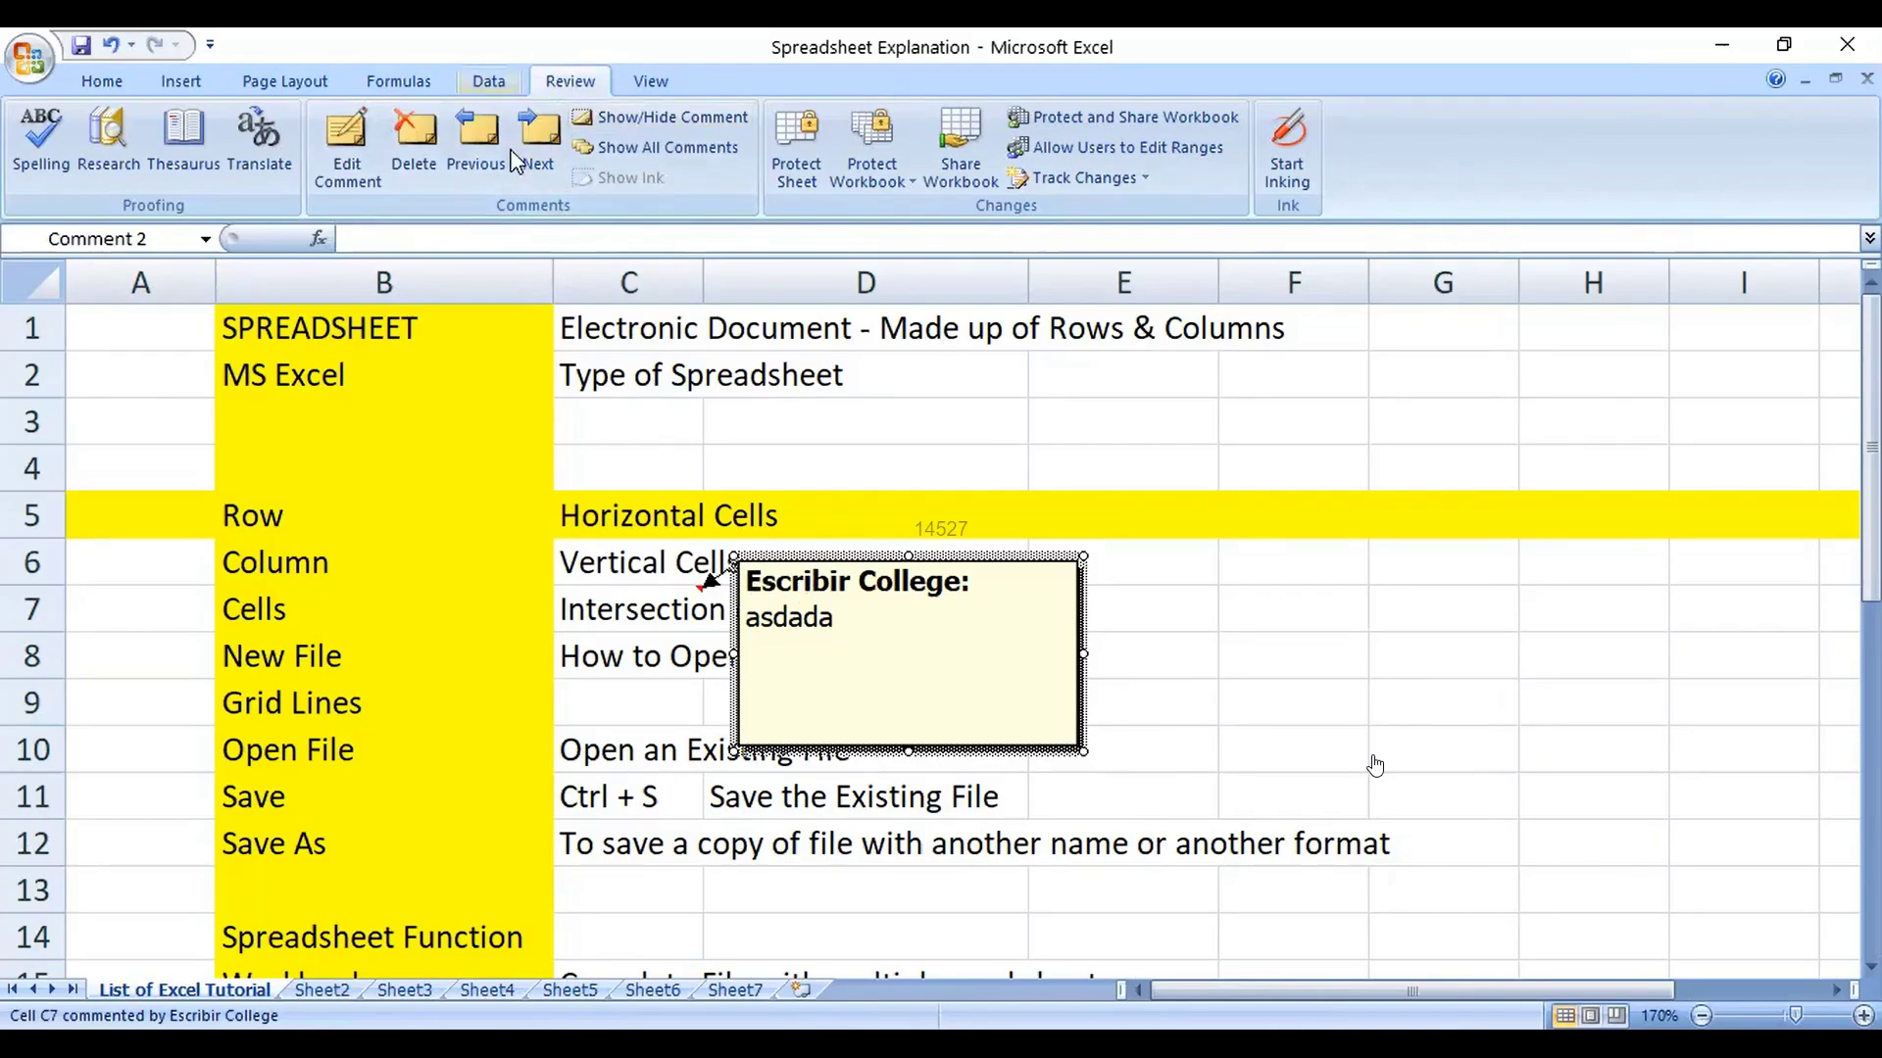
Step: Use Next to reach the C27 comment, delete it, then select cell B30
{"action": "left_click", "coordinate": [538, 142]}
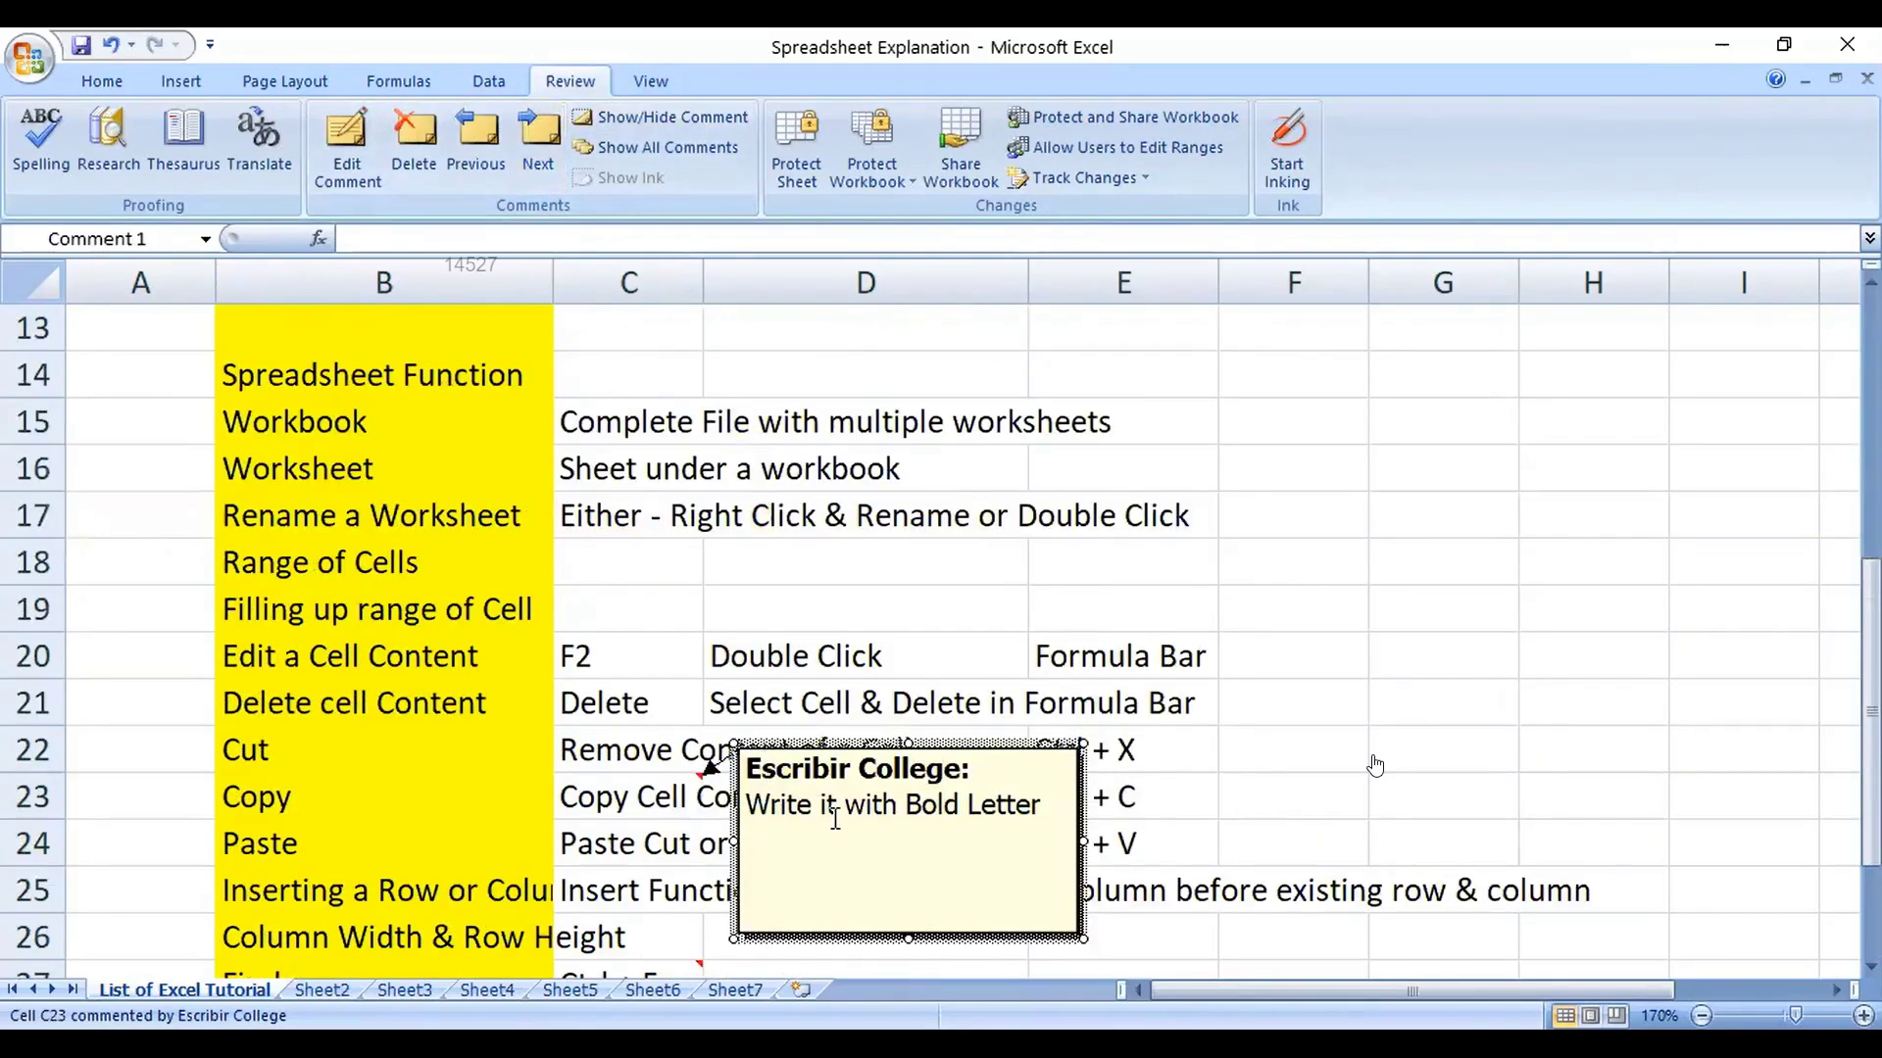
{"action": "left_click", "coordinate": [538, 142]}
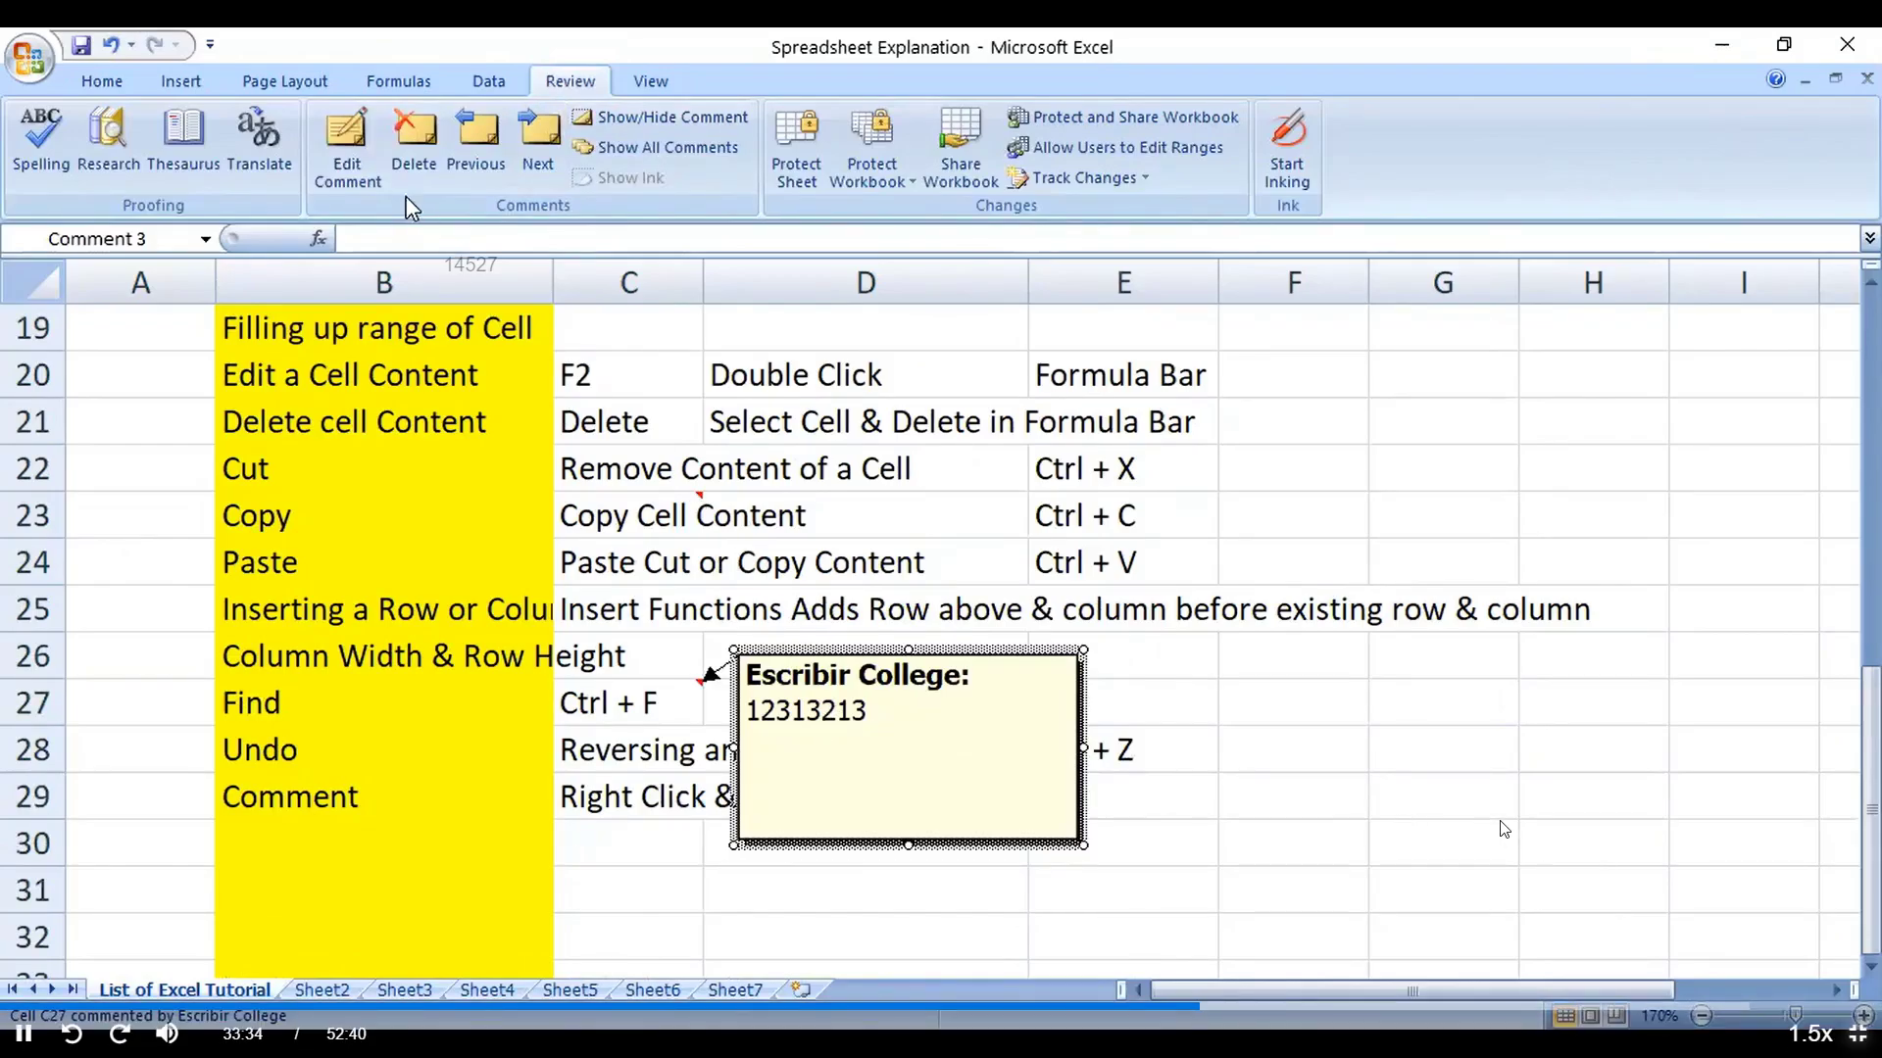
{"action": "left_click", "coordinate": [414, 137]}
{"action": "left_click", "coordinate": [496, 832]}
Step: Select cells C29 and B30, then minimize the ribbon by double-clicking the Home tab
{"action": "left_click", "coordinate": [644, 792]}
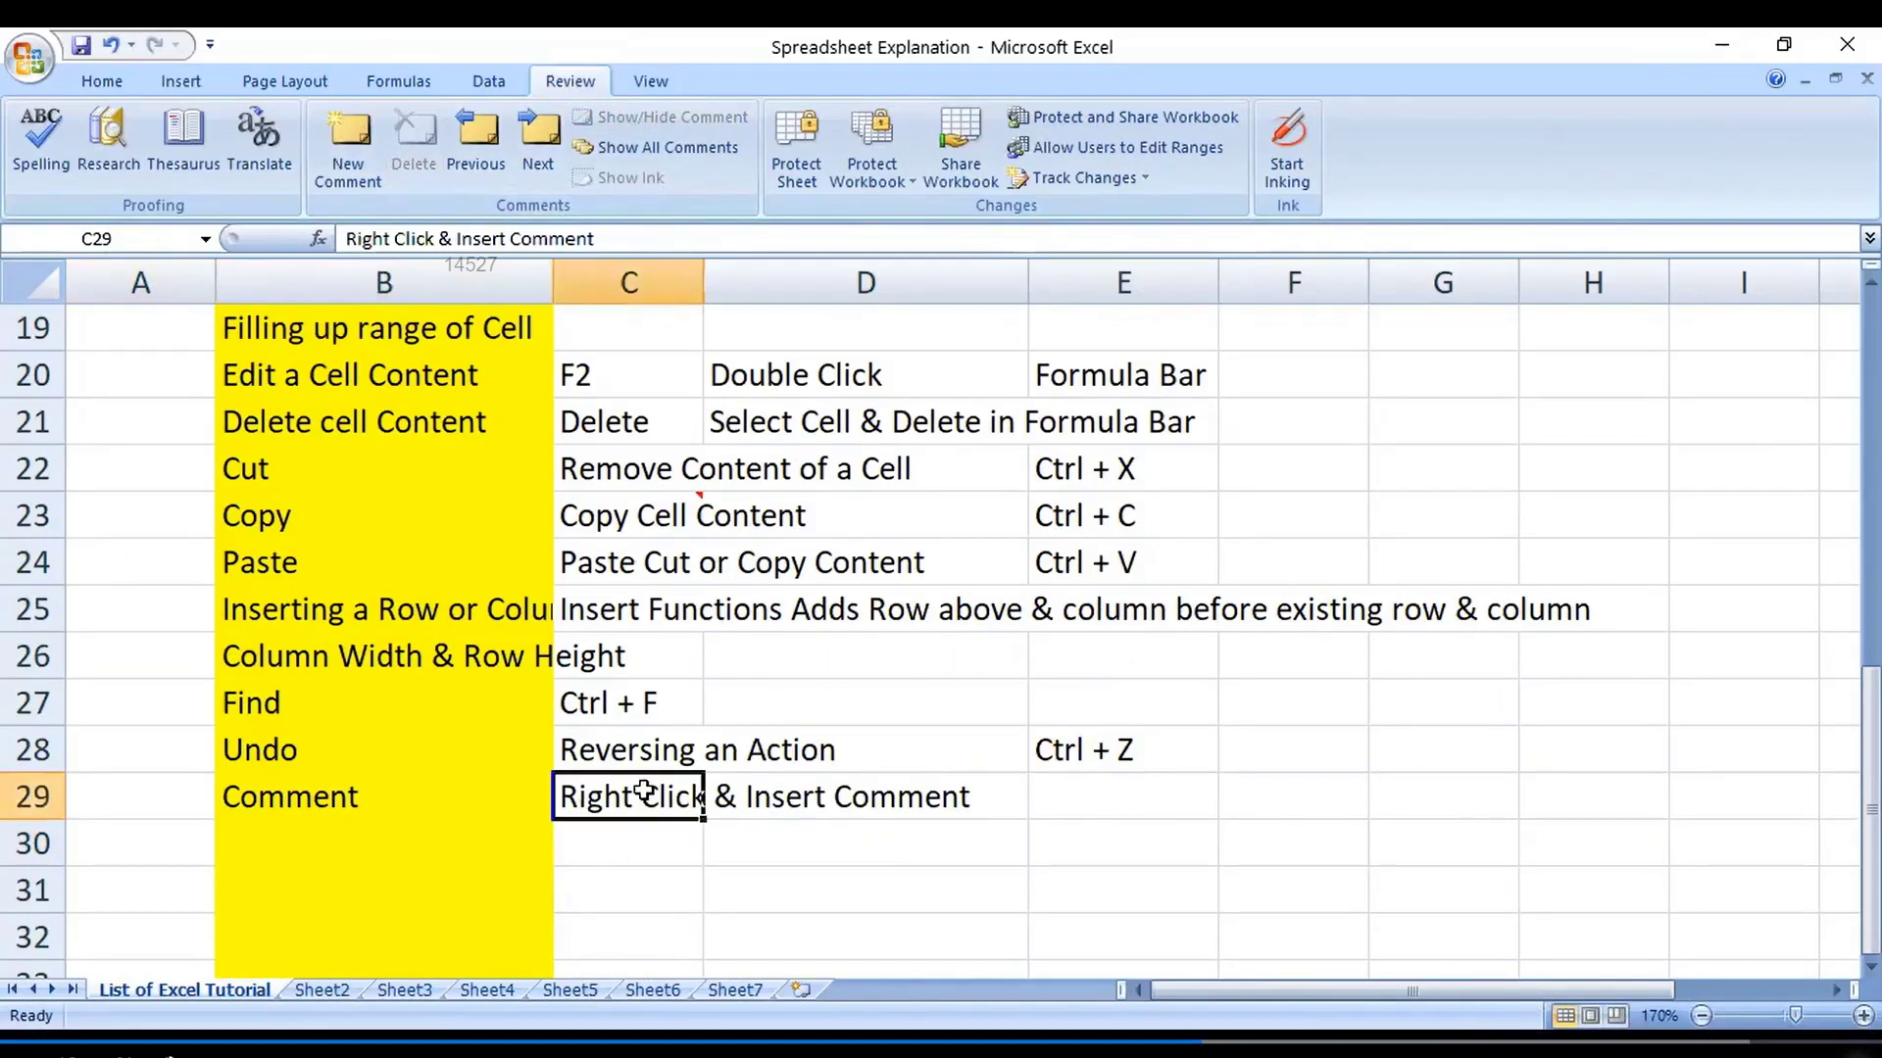
{"action": "left_click", "coordinate": [379, 837]}
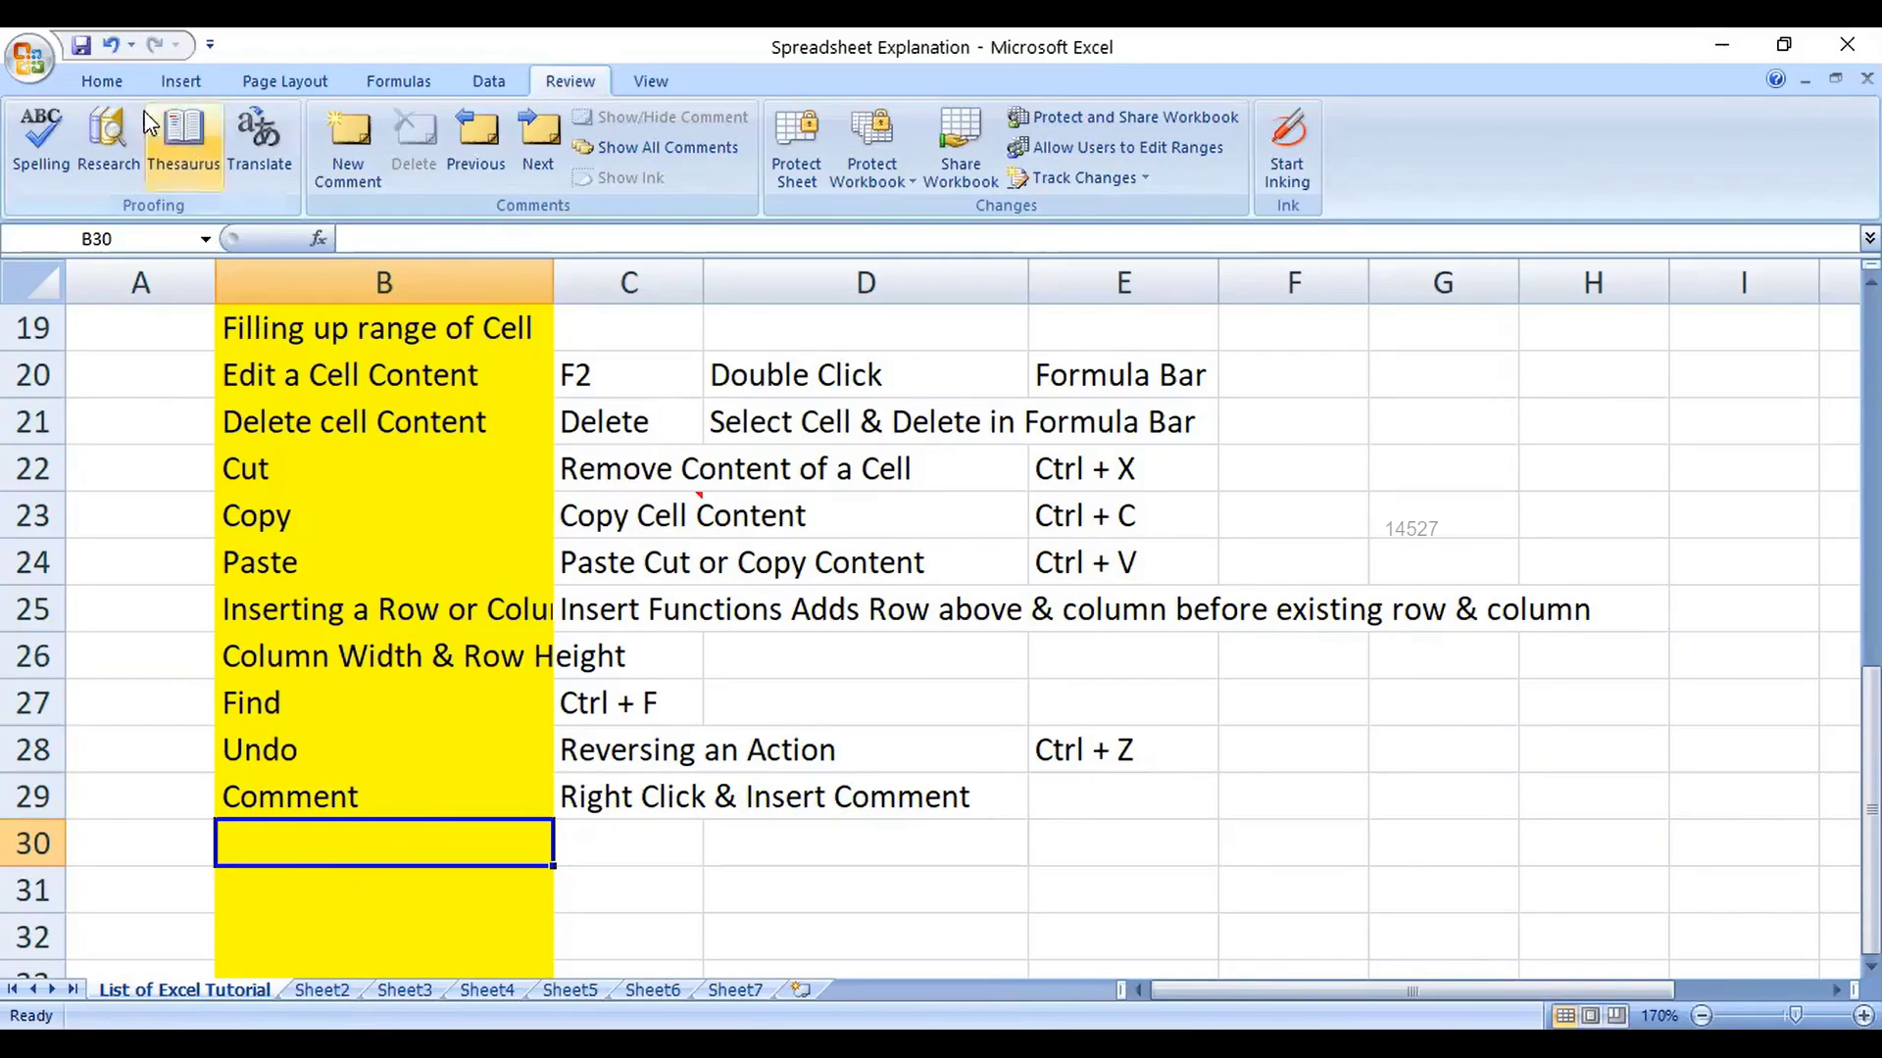
{"action": "left_click", "coordinate": [105, 83]}
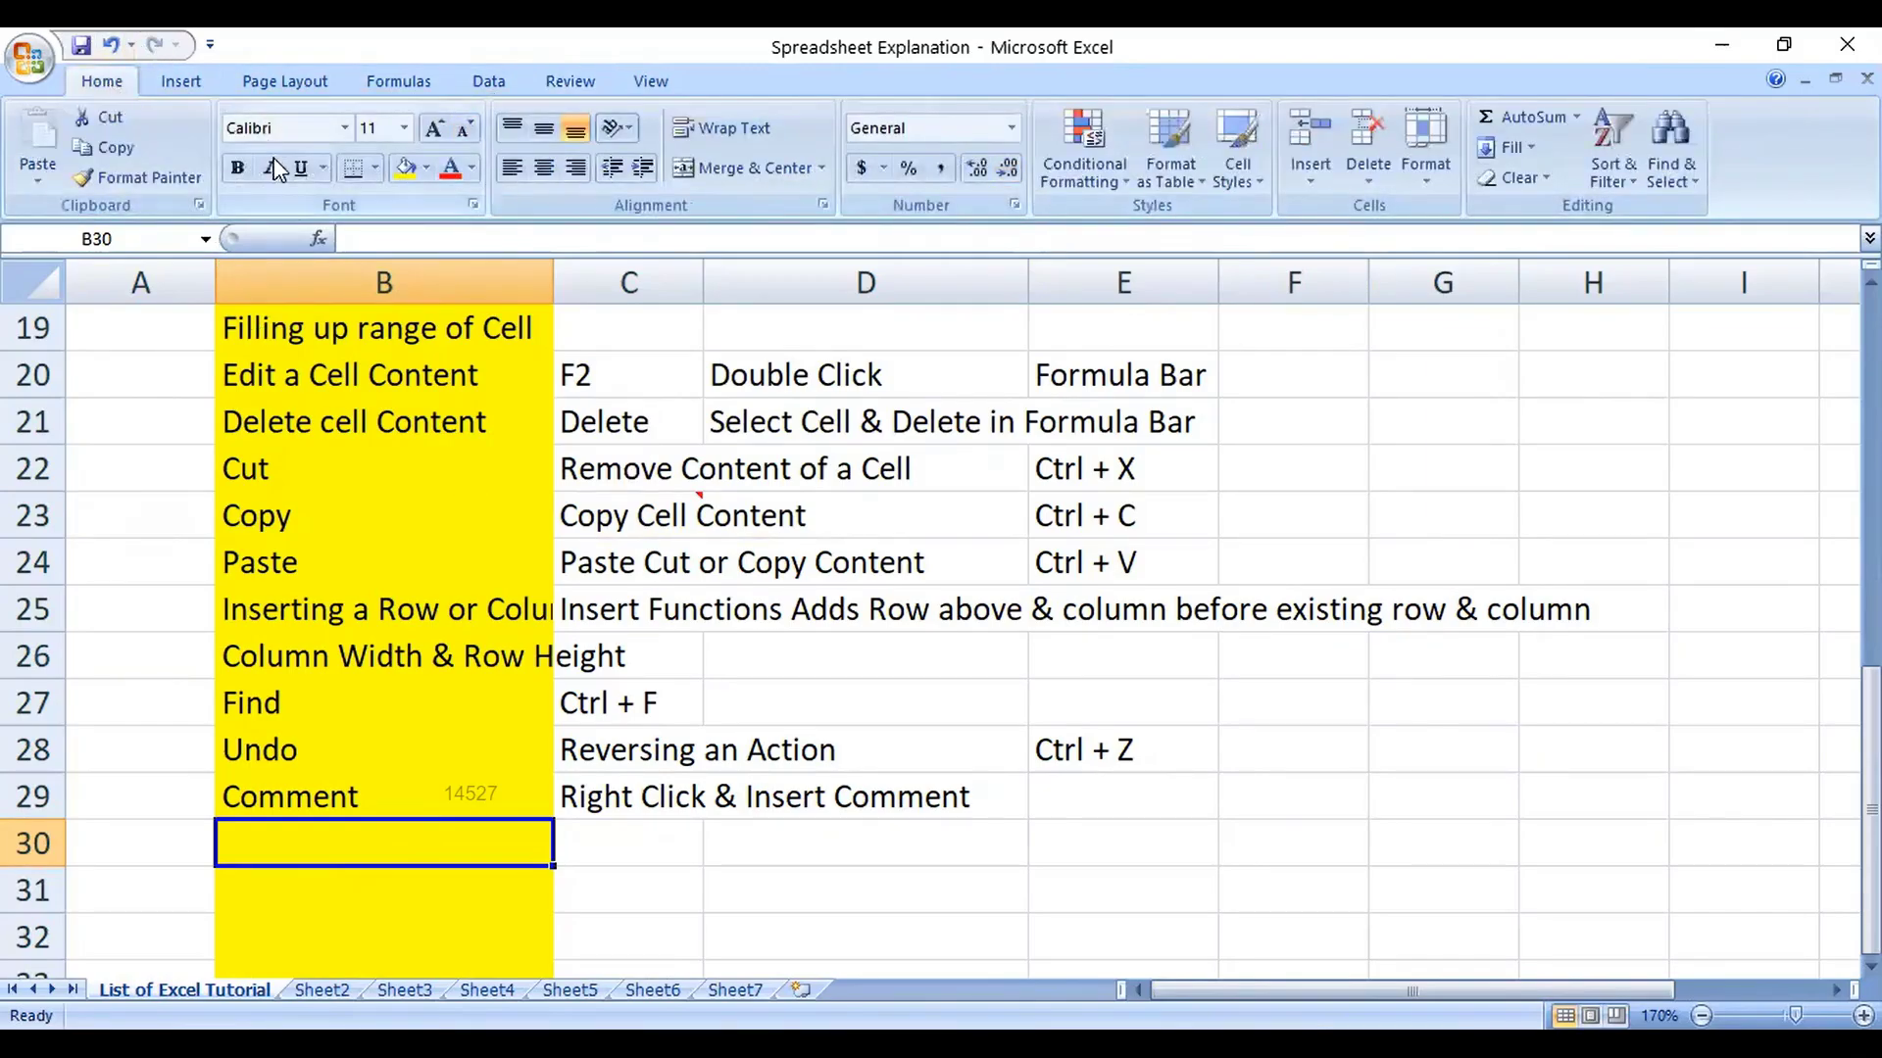
{"action": "double_click", "coordinate": [127, 79]}
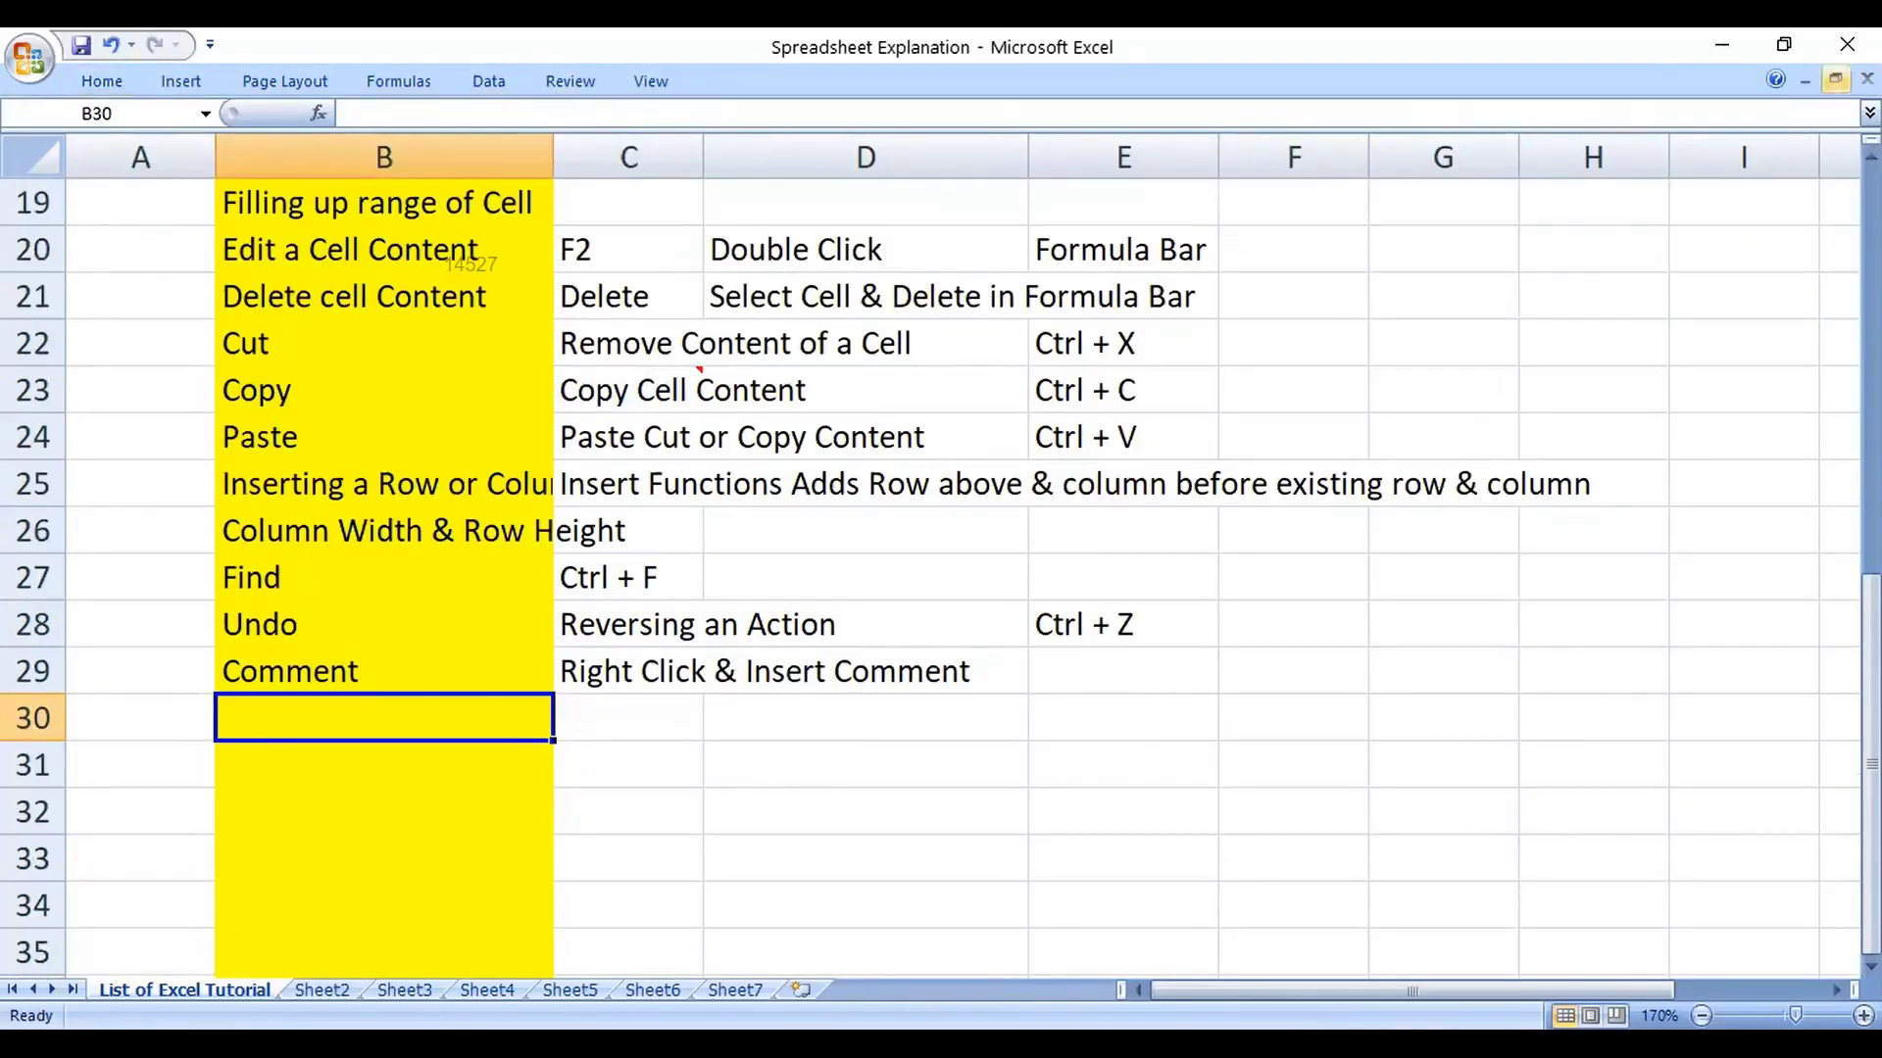
Step: Restore and re-maximize the workbook window, then briefly show and hide the Review commands
{"action": "left_click", "coordinate": [1836, 78]}
{"action": "left_click", "coordinate": [885, 167]}
{"action": "left_click", "coordinate": [561, 91]}
{"action": "left_click", "coordinate": [561, 91]}
Step: Select B25:F29 and set the cells to Locked on the Format Cells Protection tab
{"action": "left_click_drag", "start_coordinate": [319, 480], "coordinate": [1300, 674]}
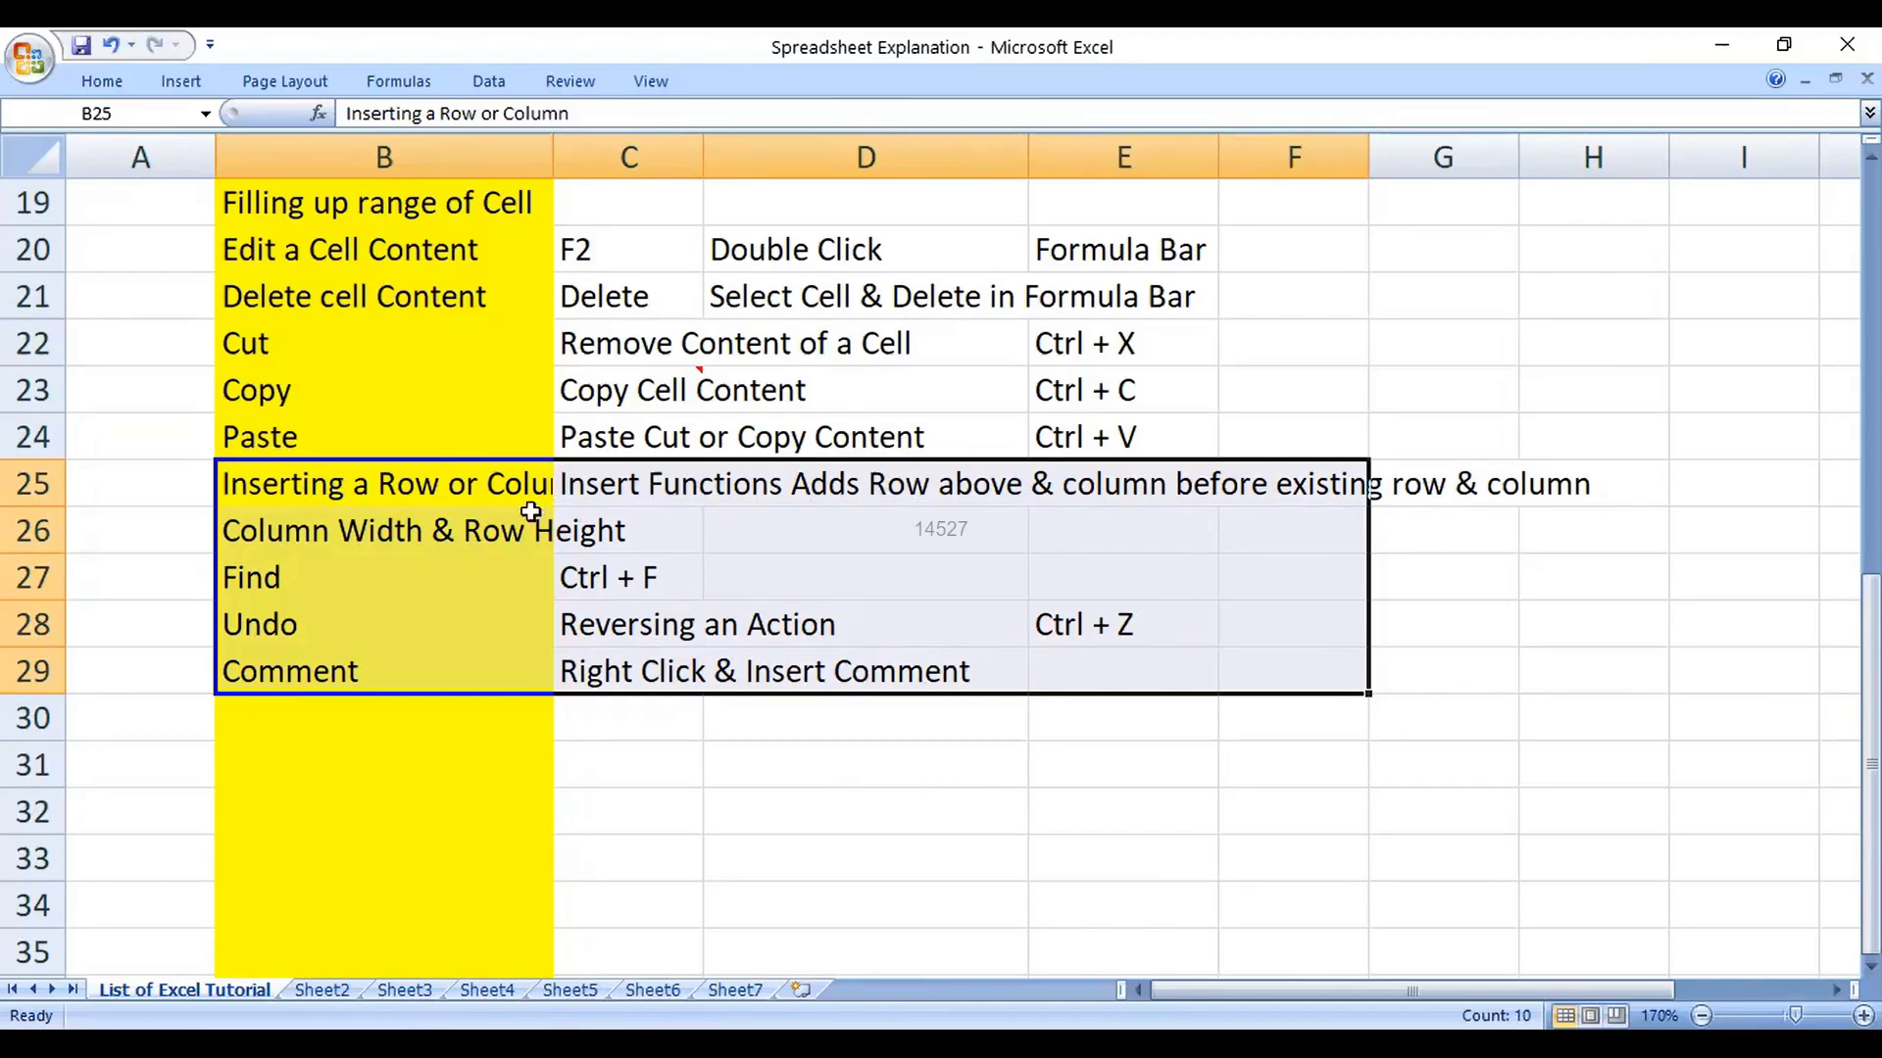
{"action": "right_click", "coordinate": [435, 527]}
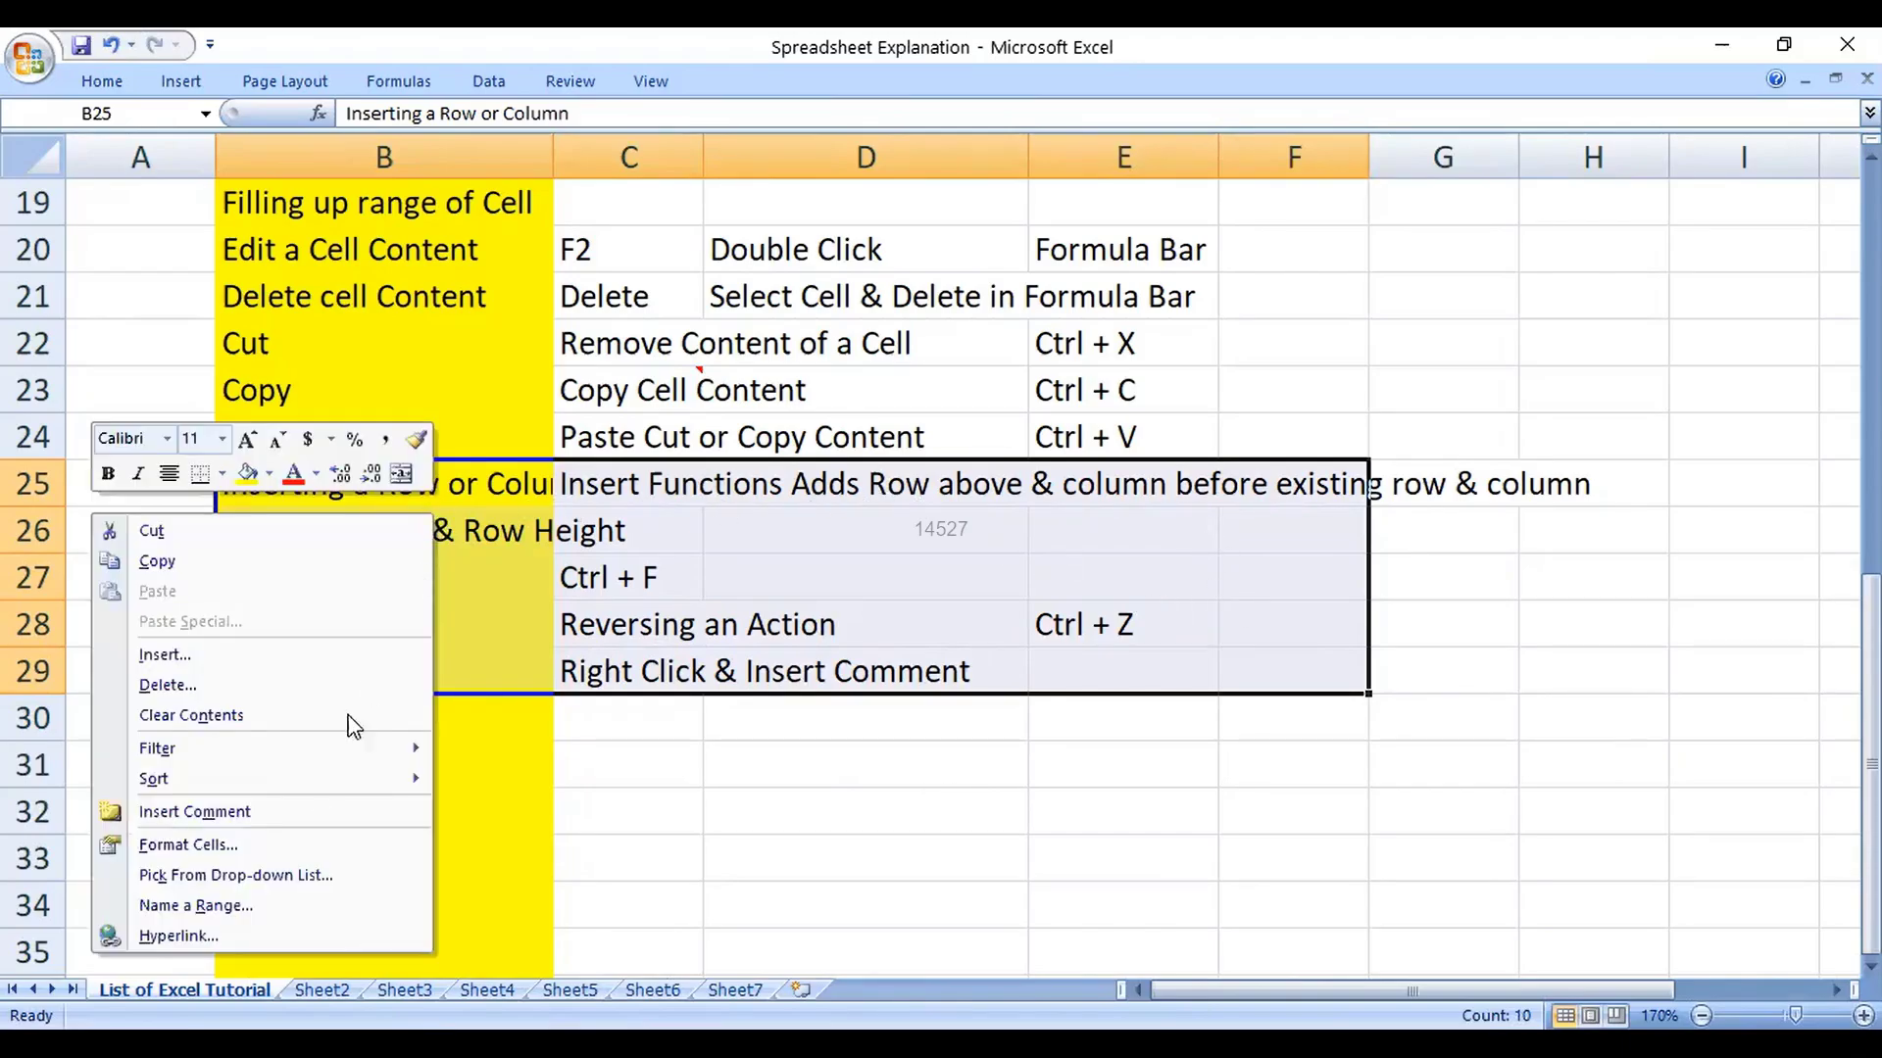
{"action": "left_click", "coordinate": [302, 846]}
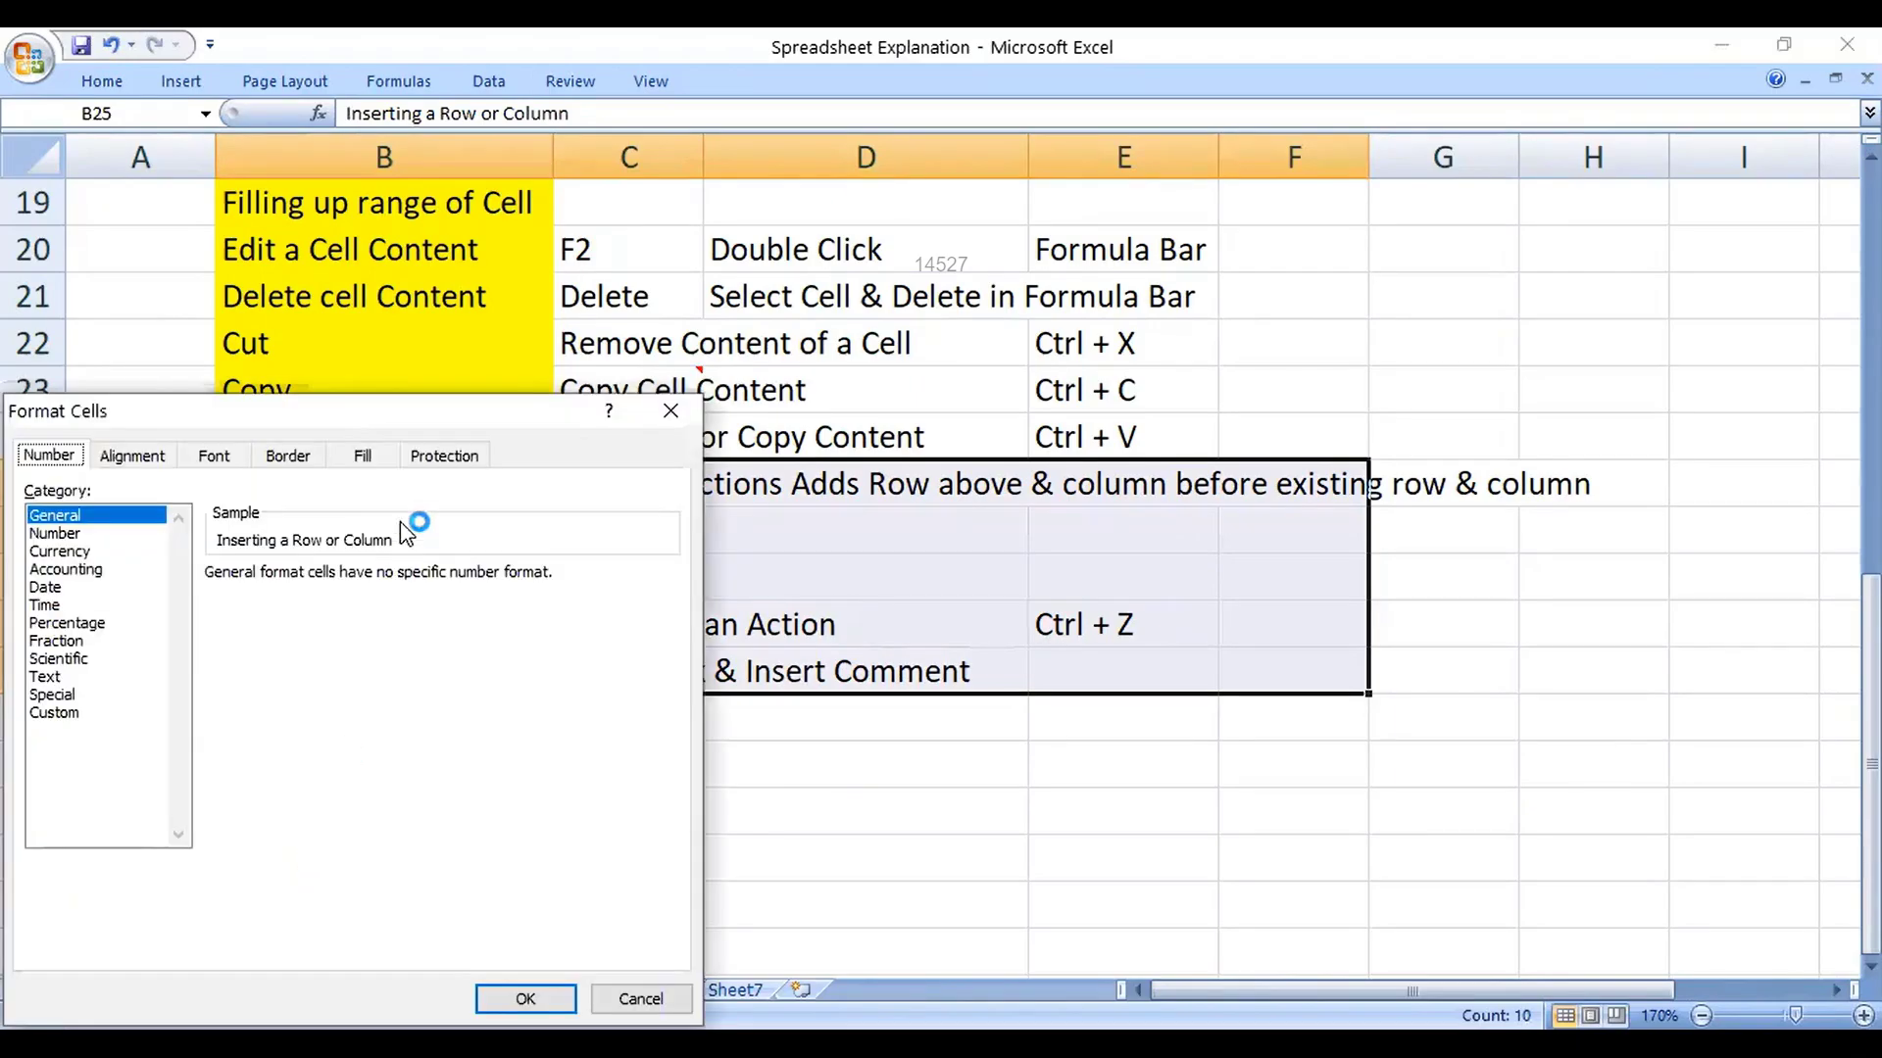
{"action": "left_click", "coordinate": [434, 458]}
{"action": "left_click", "coordinate": [75, 491]}
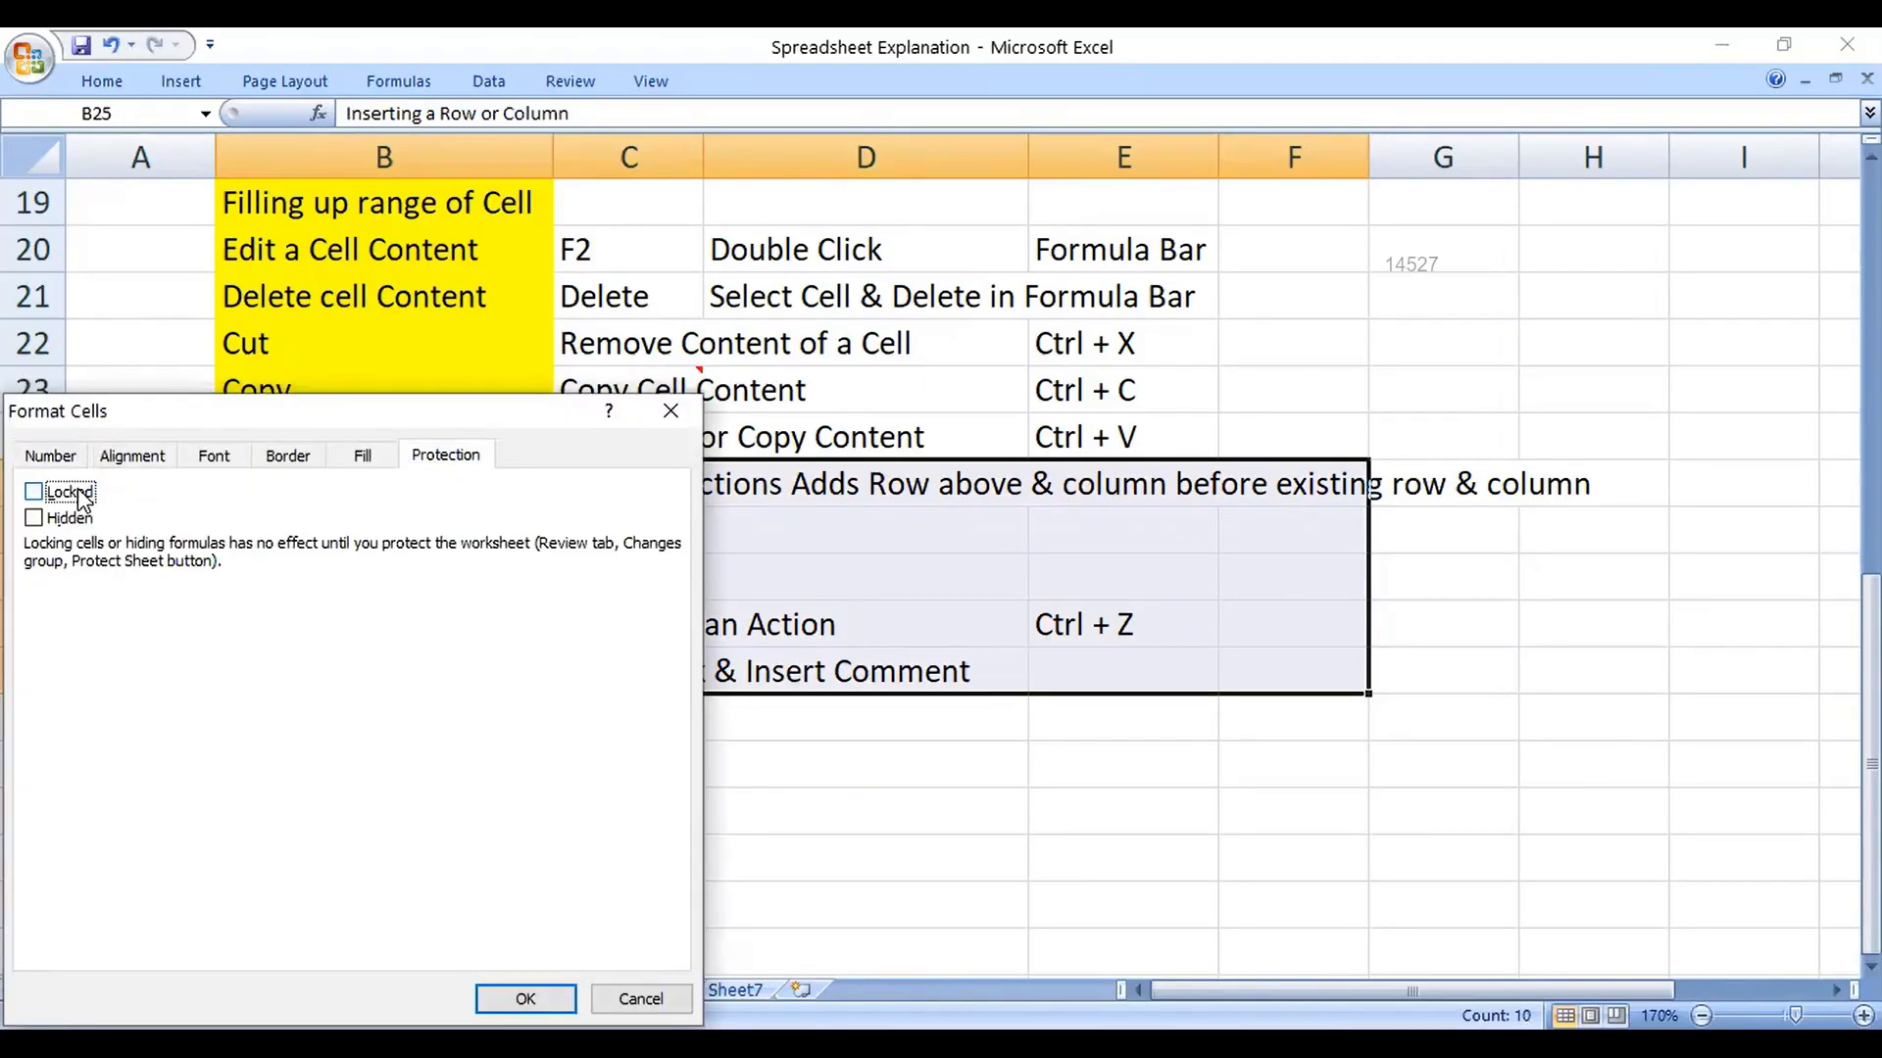
{"action": "left_click", "coordinate": [75, 491]}
{"action": "left_click", "coordinate": [526, 1000]}
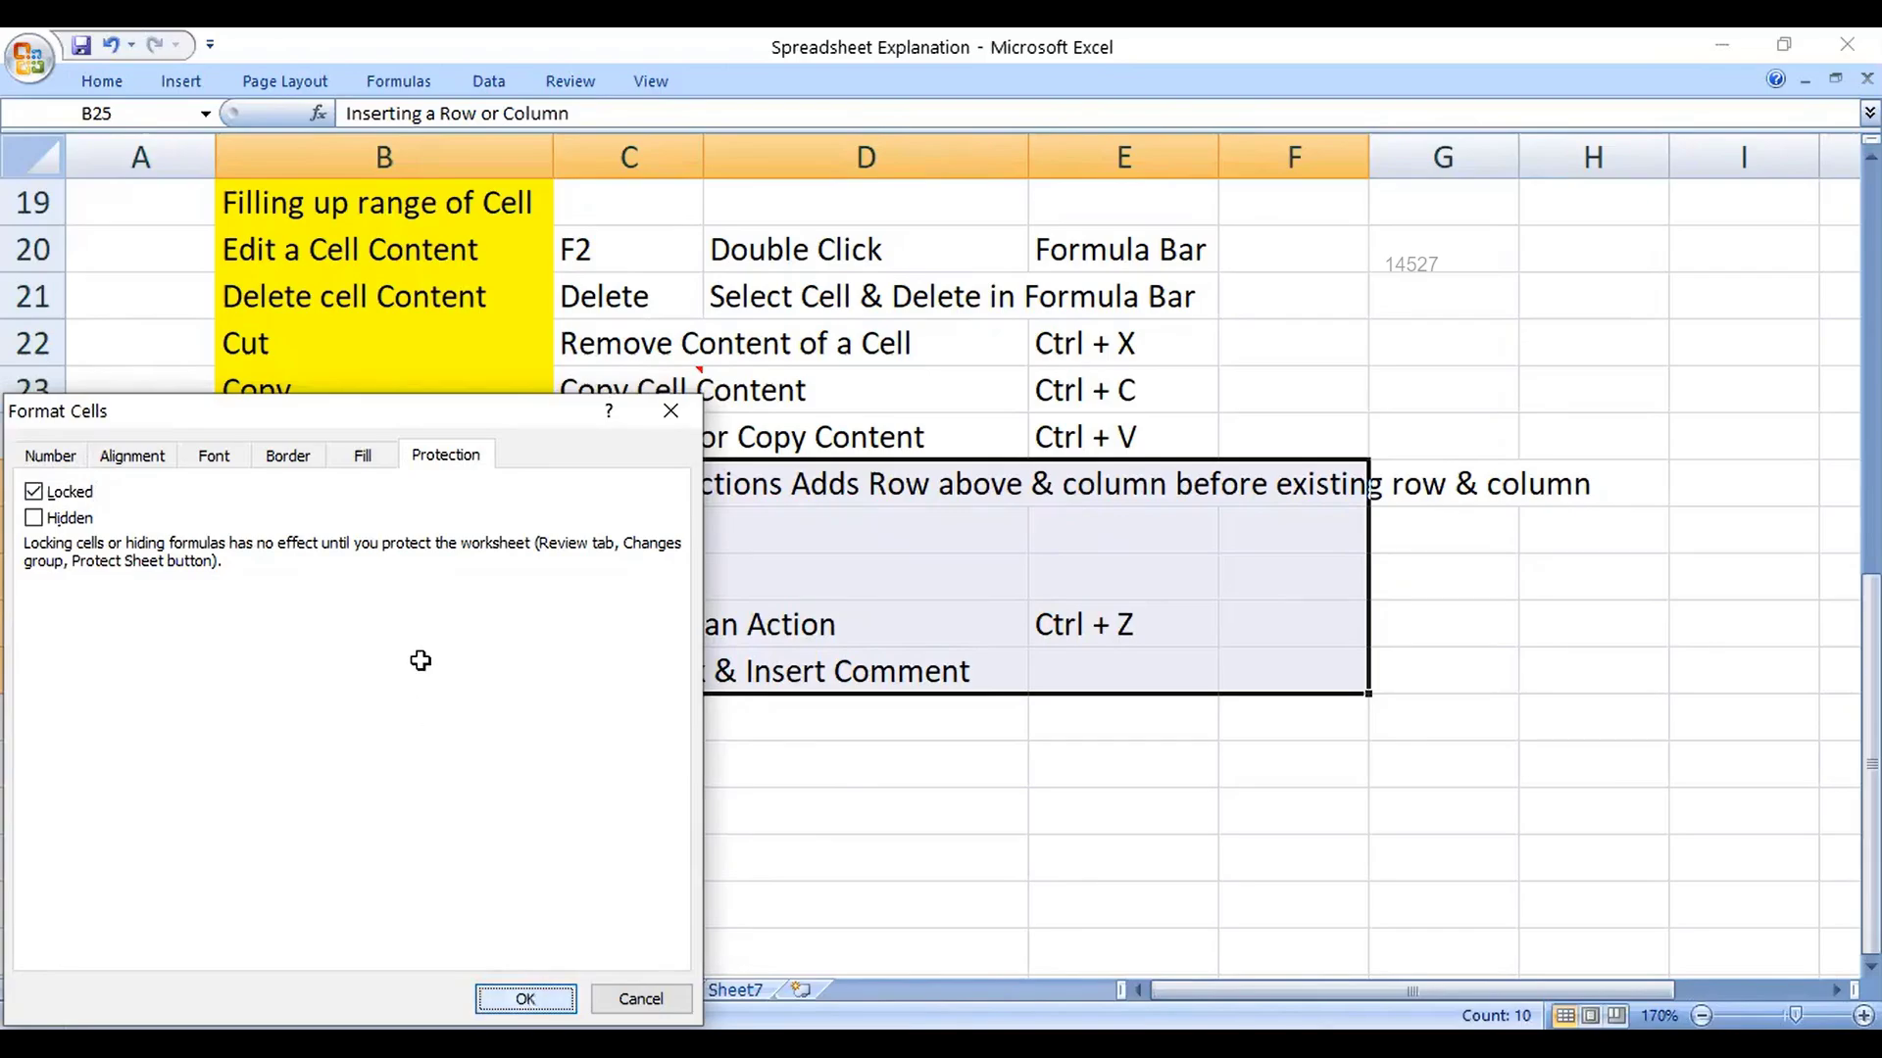
Step: Cancel an accidental edit in B28 and browse the Review, View, Data, Formulas and Page Layout tabs
{"action": "left_click", "coordinate": [429, 629]}
{"action": "type", "text": "spreadsheet Function"}
{"action": "key", "text": "Escape"}
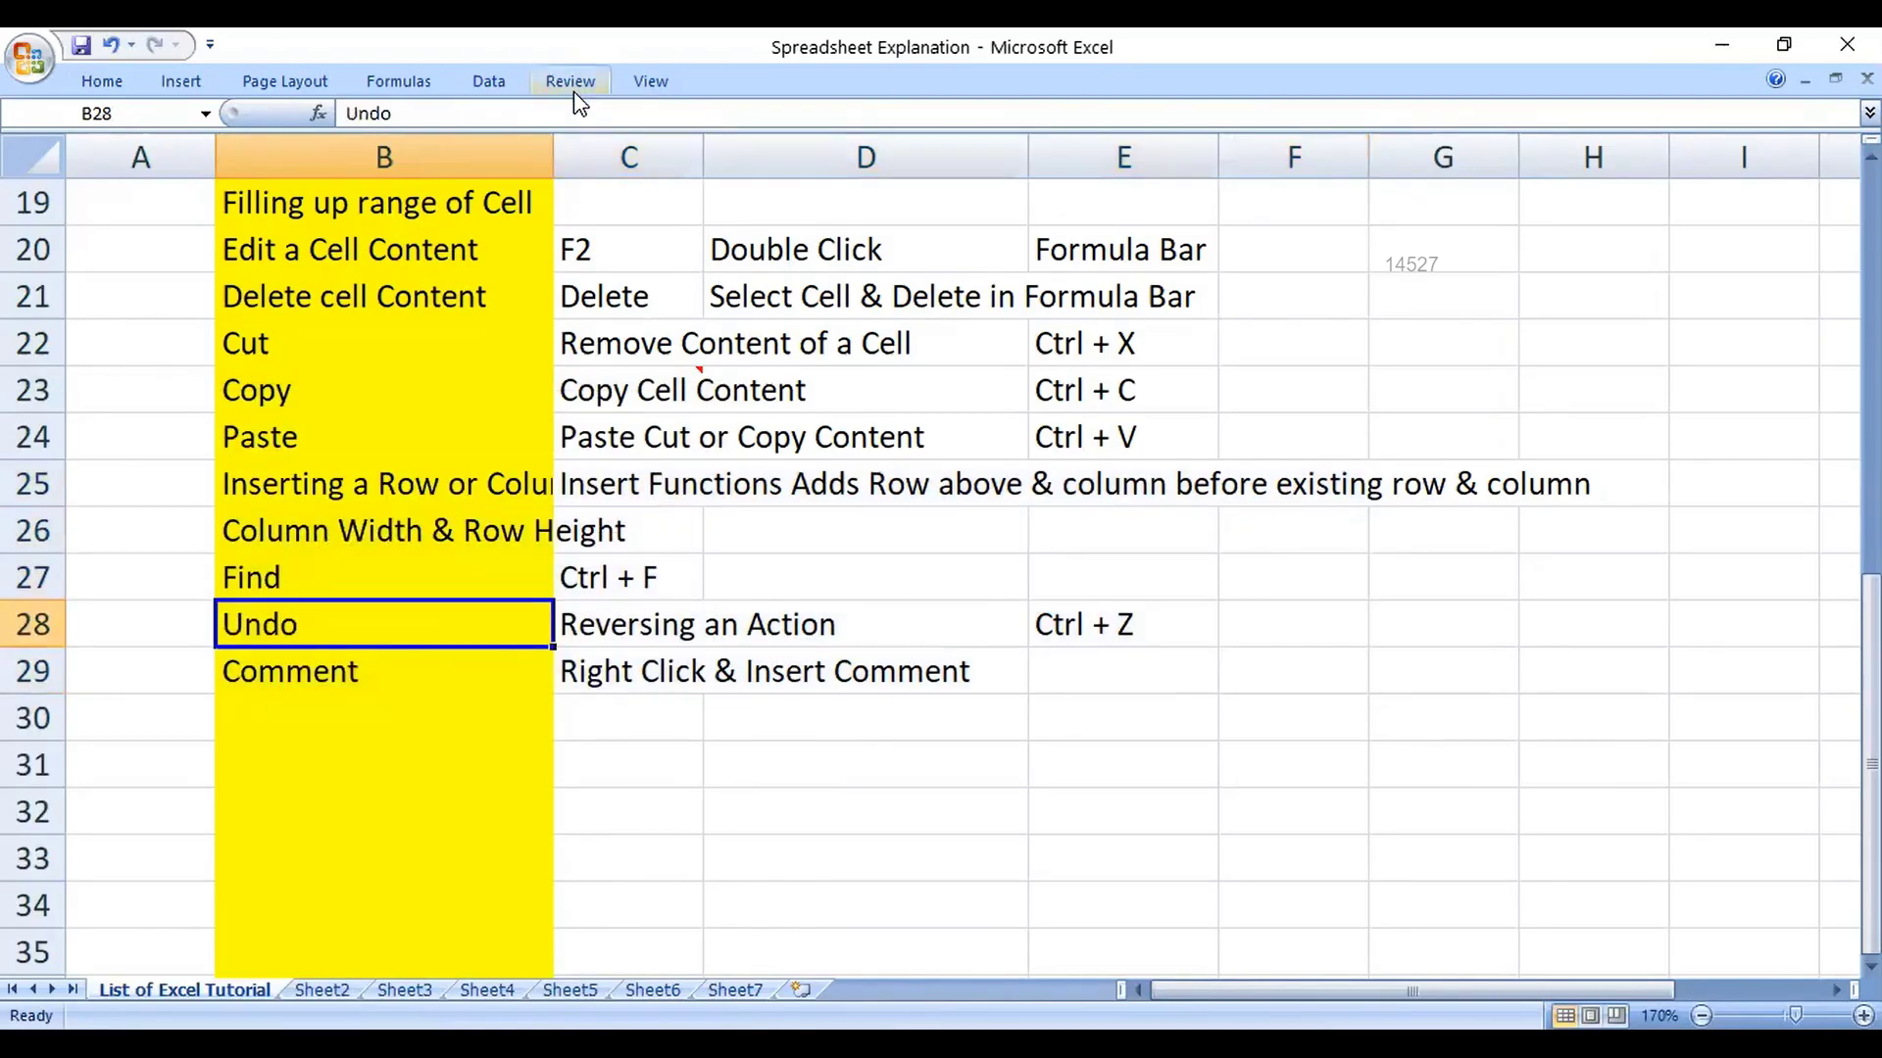
{"action": "left_click", "coordinate": [573, 86]}
{"action": "left_click", "coordinate": [647, 84]}
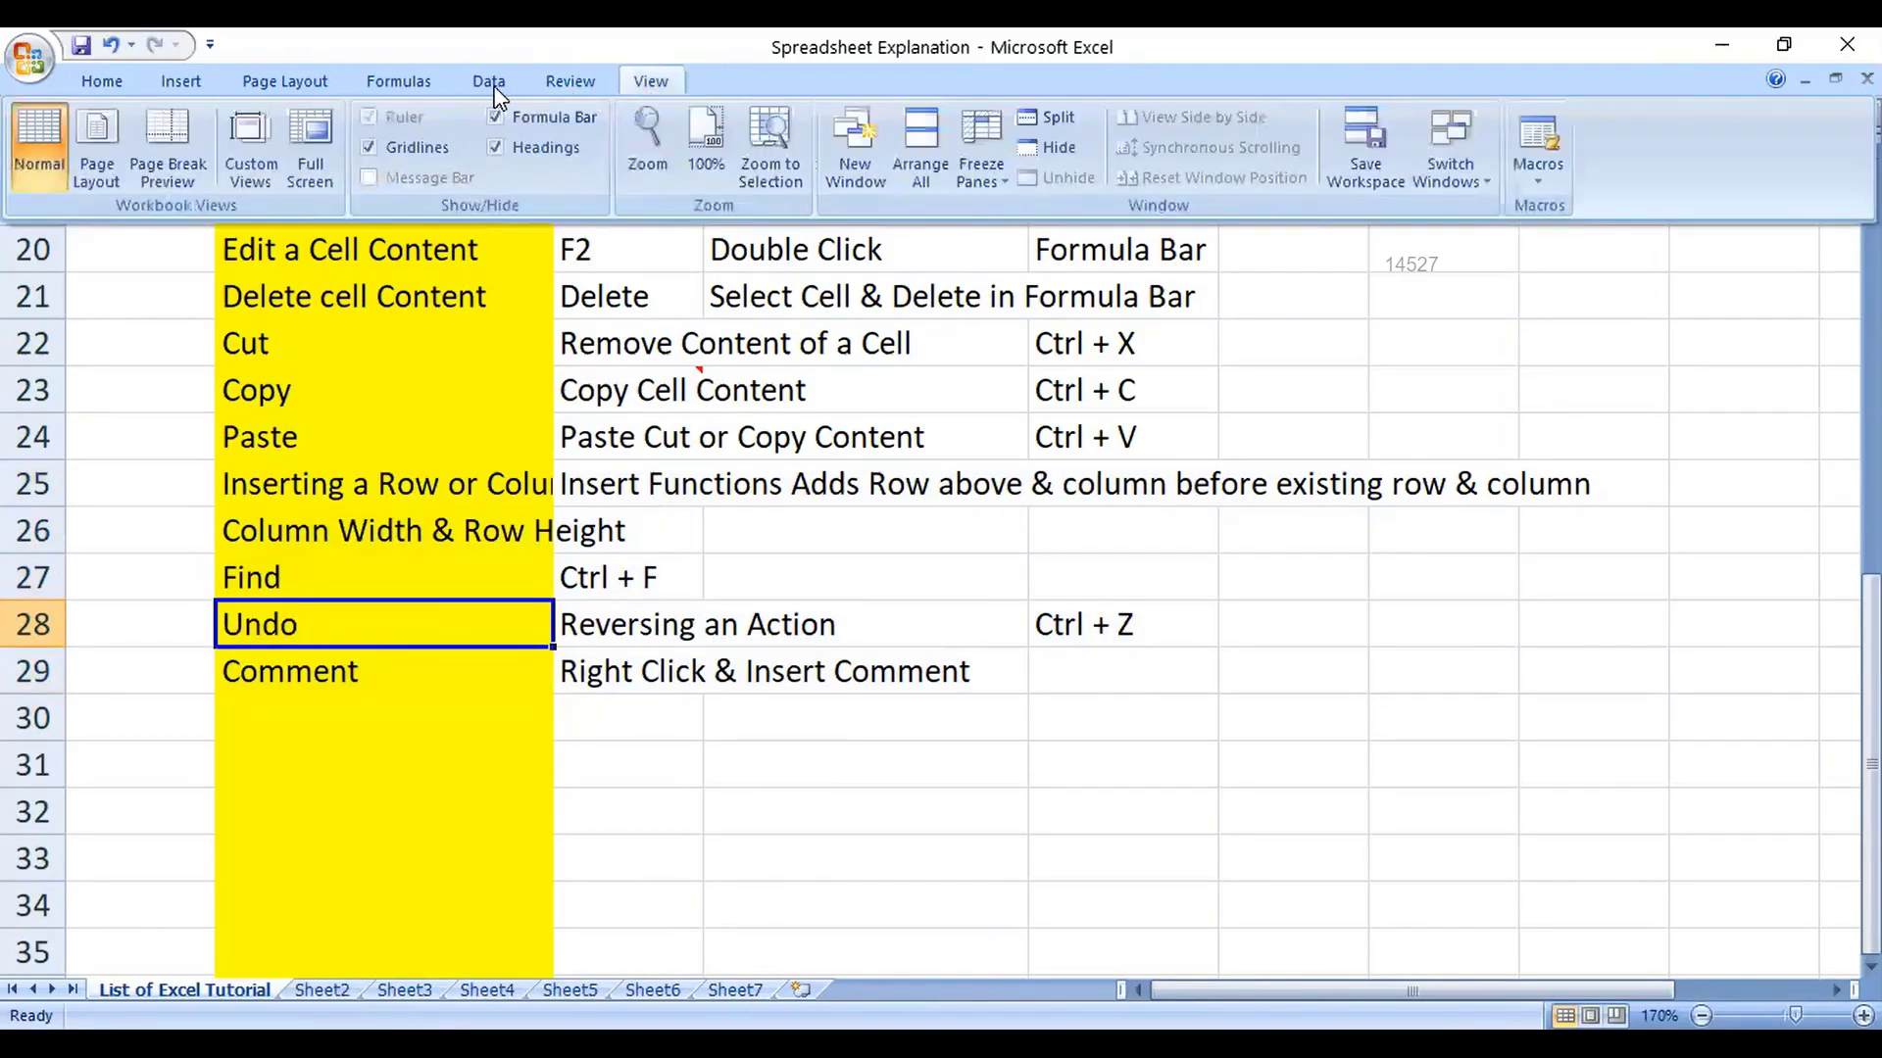
{"action": "left_click", "coordinate": [490, 83]}
{"action": "left_click", "coordinate": [396, 81]}
{"action": "left_click", "coordinate": [327, 82]}
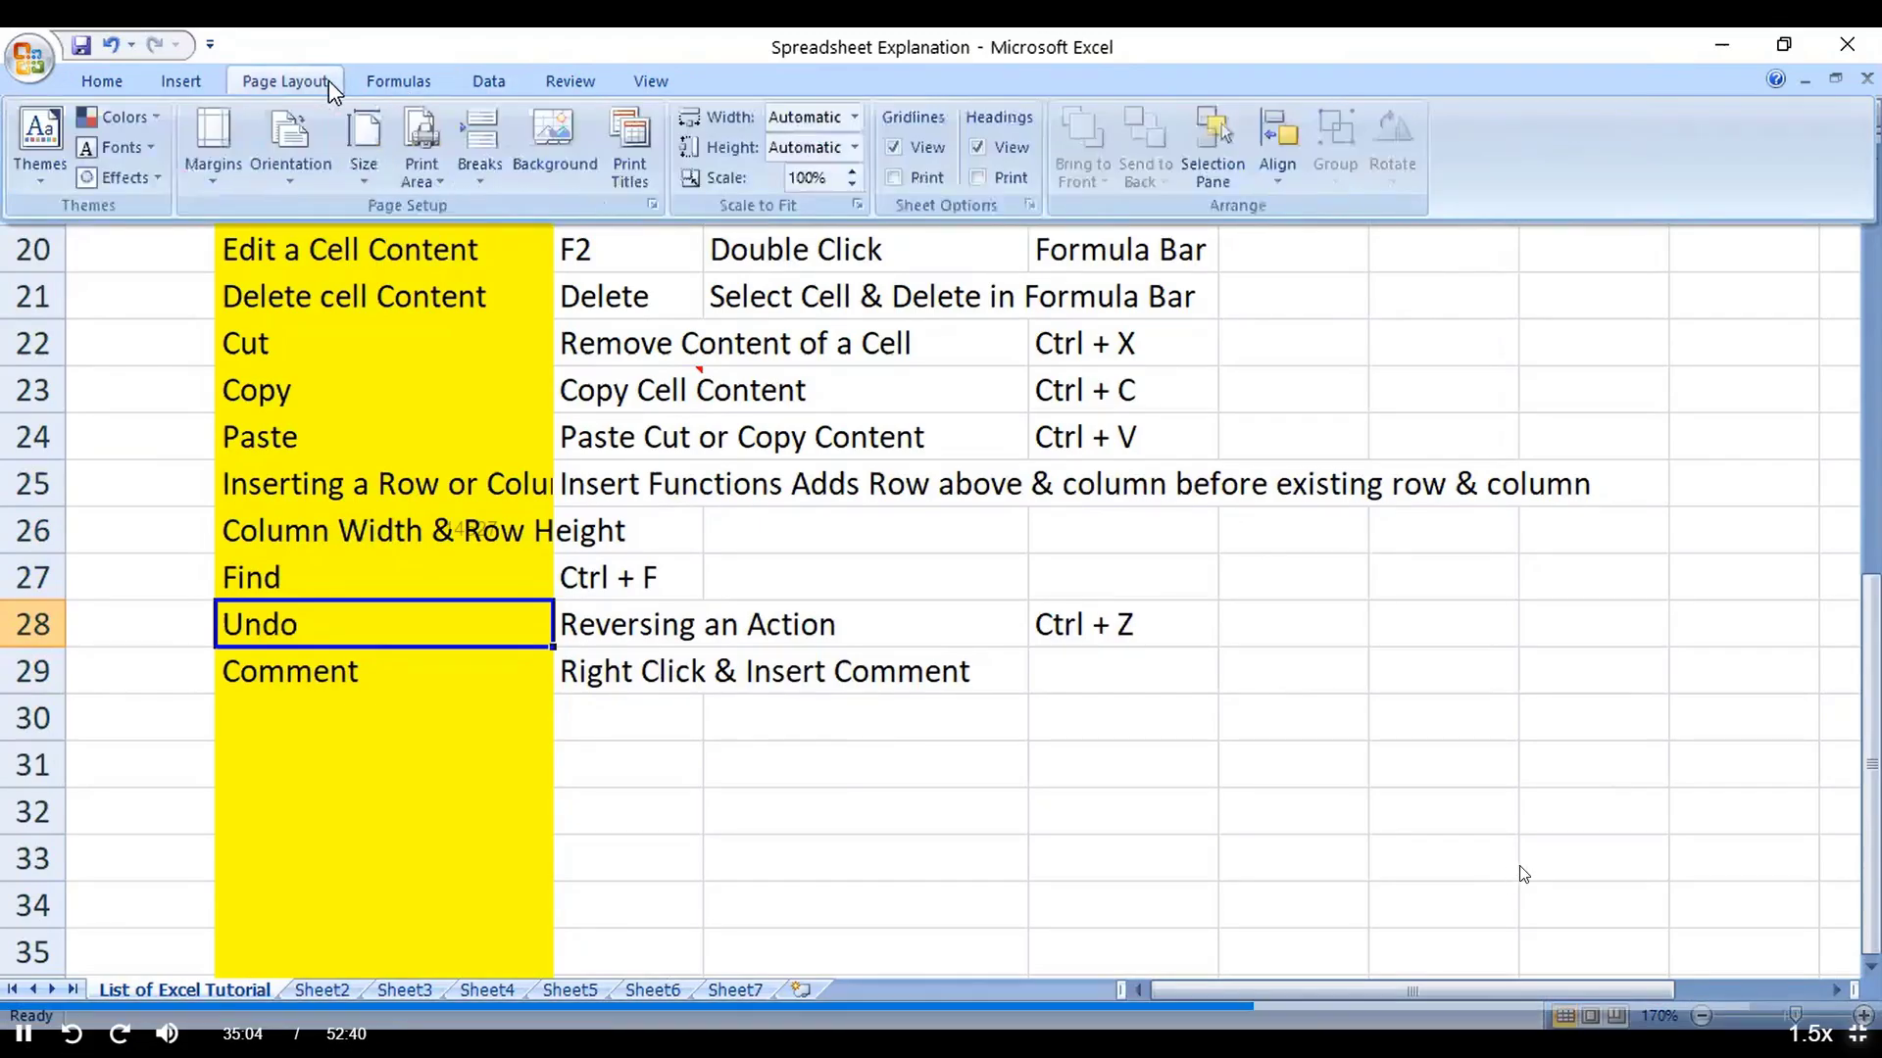
{"action": "left_click", "coordinate": [397, 81]}
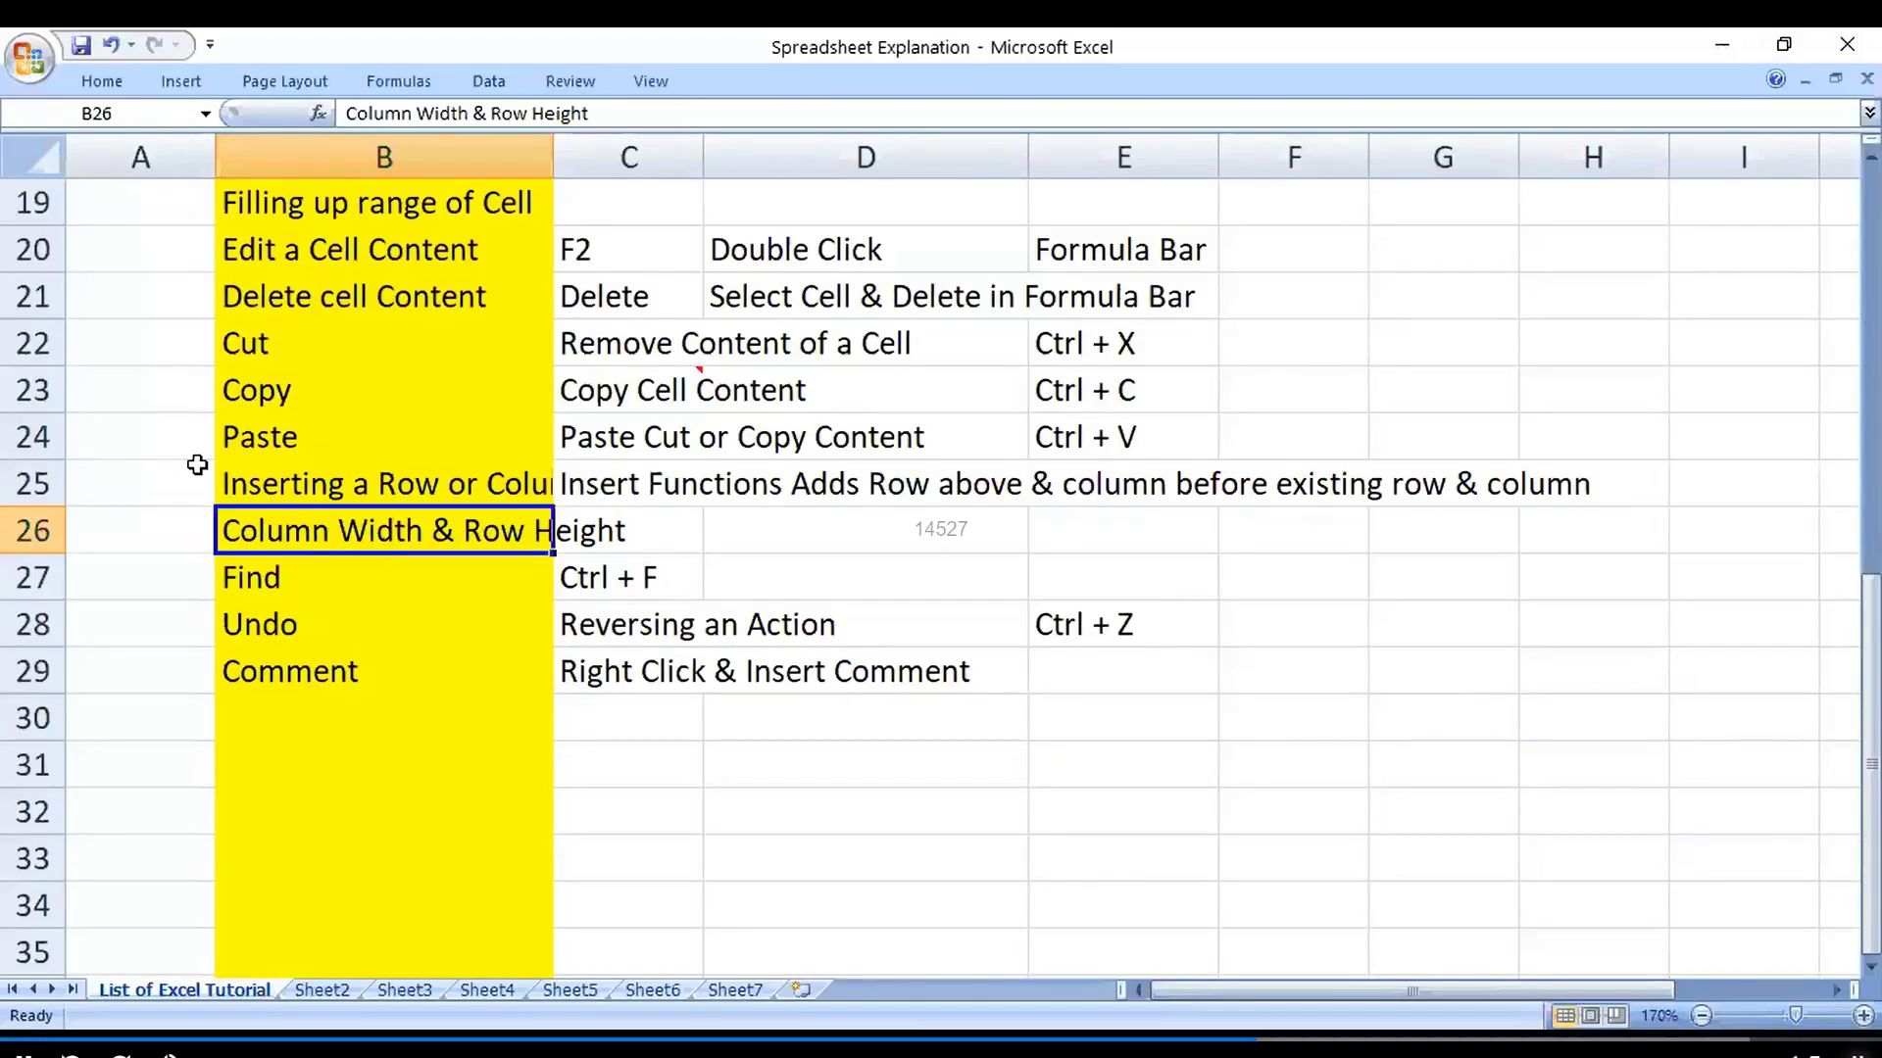
Step: Reselect rows 25–29 across B to E, then open Format Cells and close it unchanged
{"action": "left_click_drag", "start_coordinate": [382, 484], "coordinate": [1199, 672]}
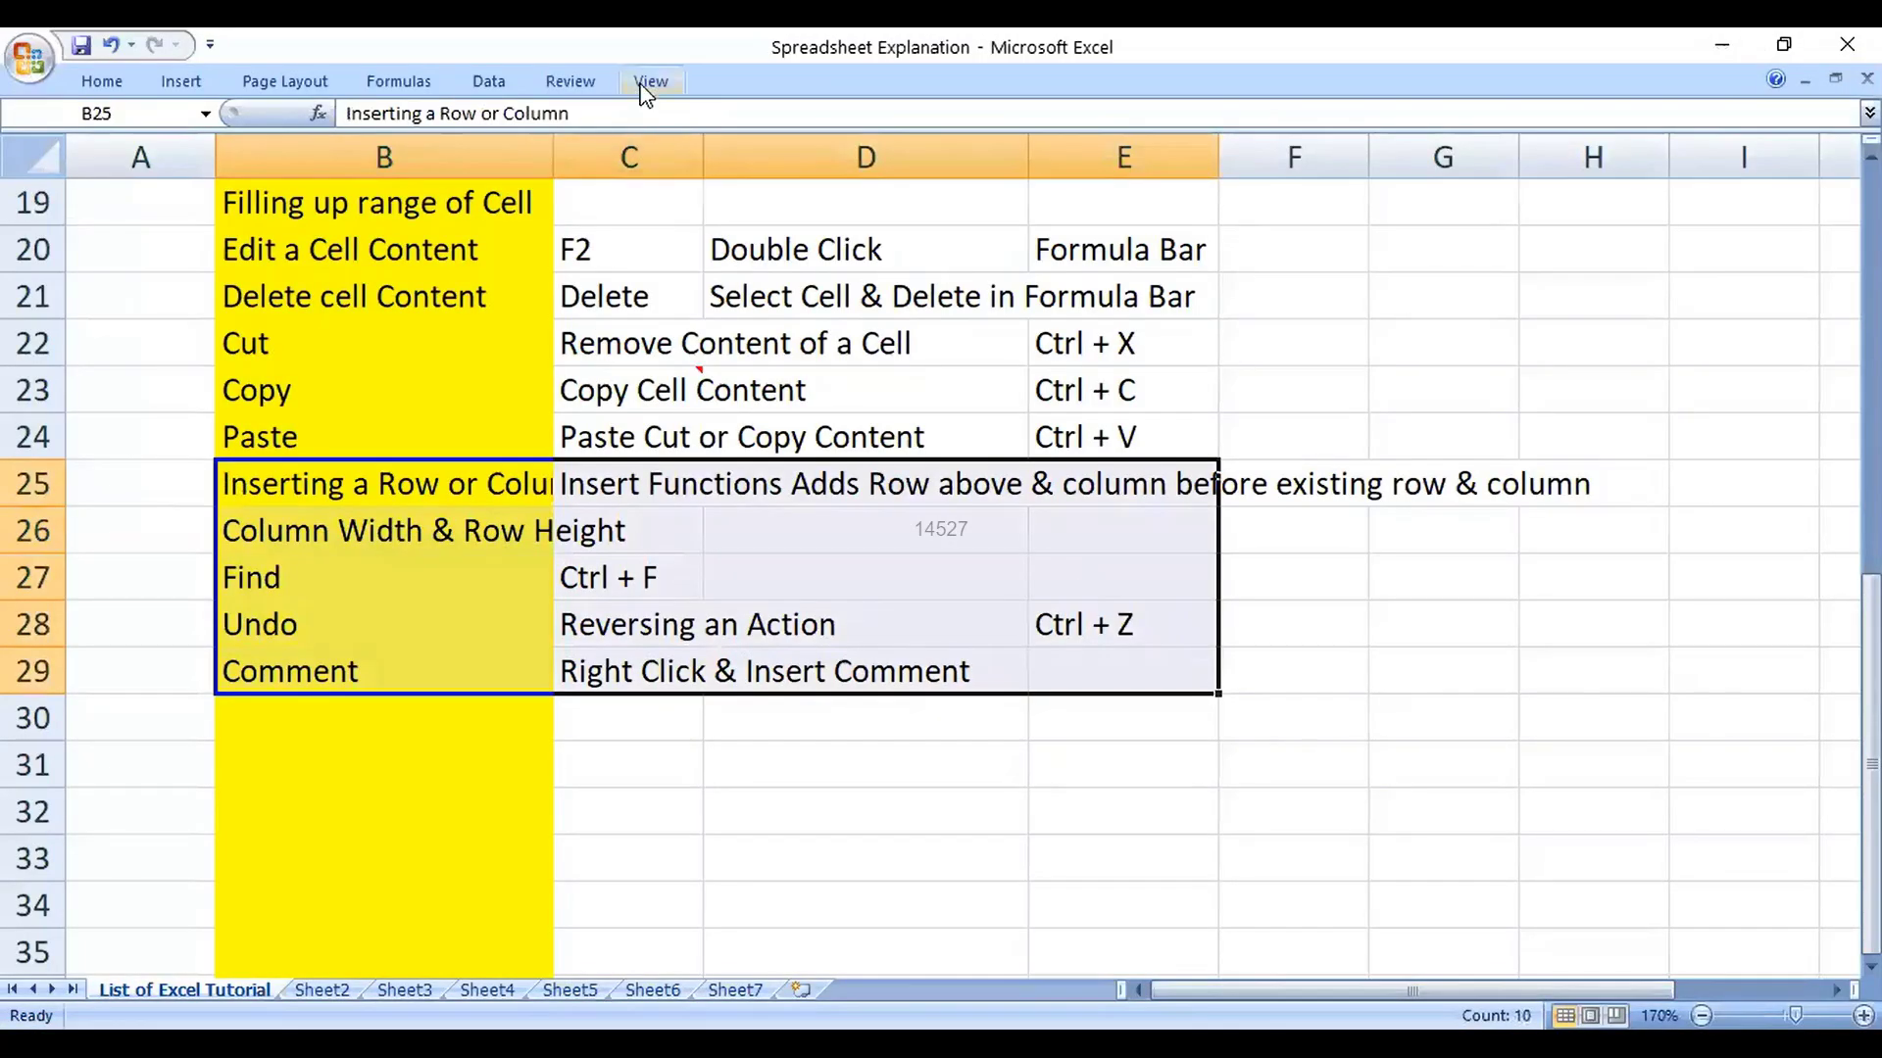
{"action": "right_click", "coordinate": [416, 535]}
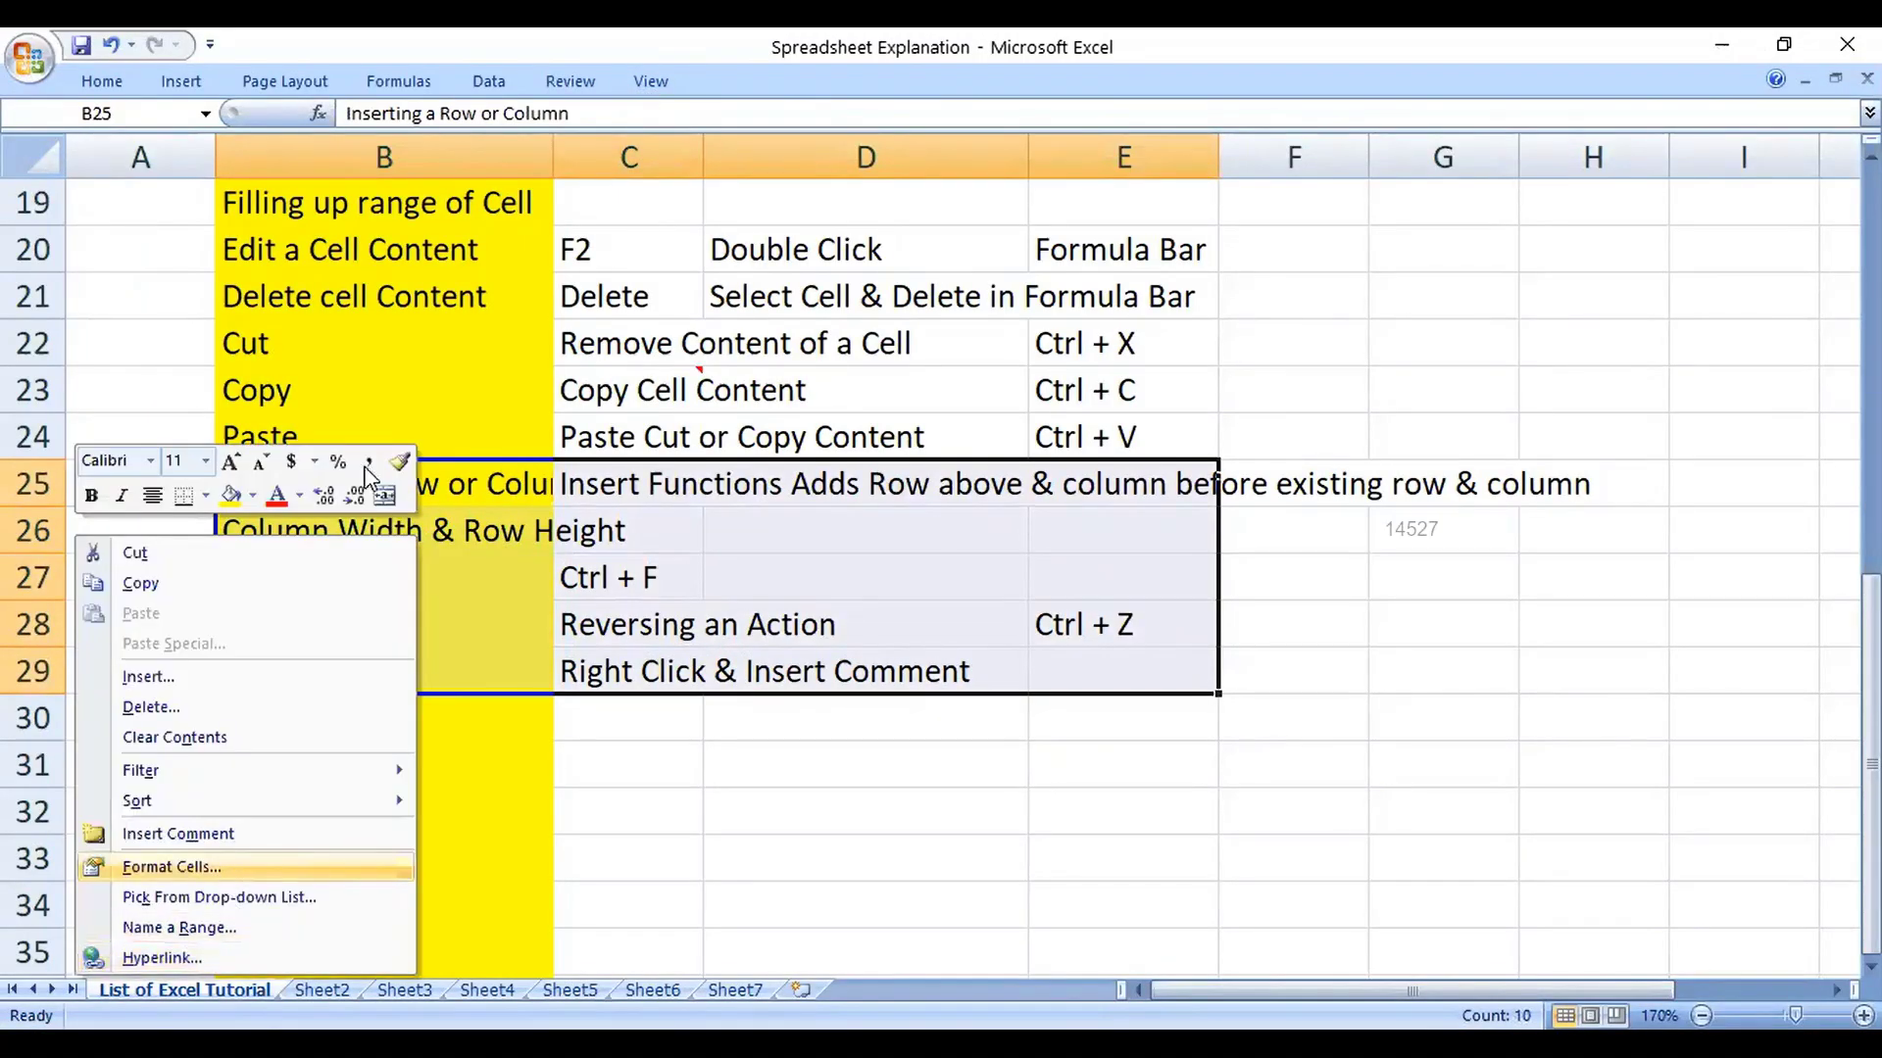
{"action": "left_click", "coordinate": [172, 867]}
{"action": "key", "text": "Escape"}
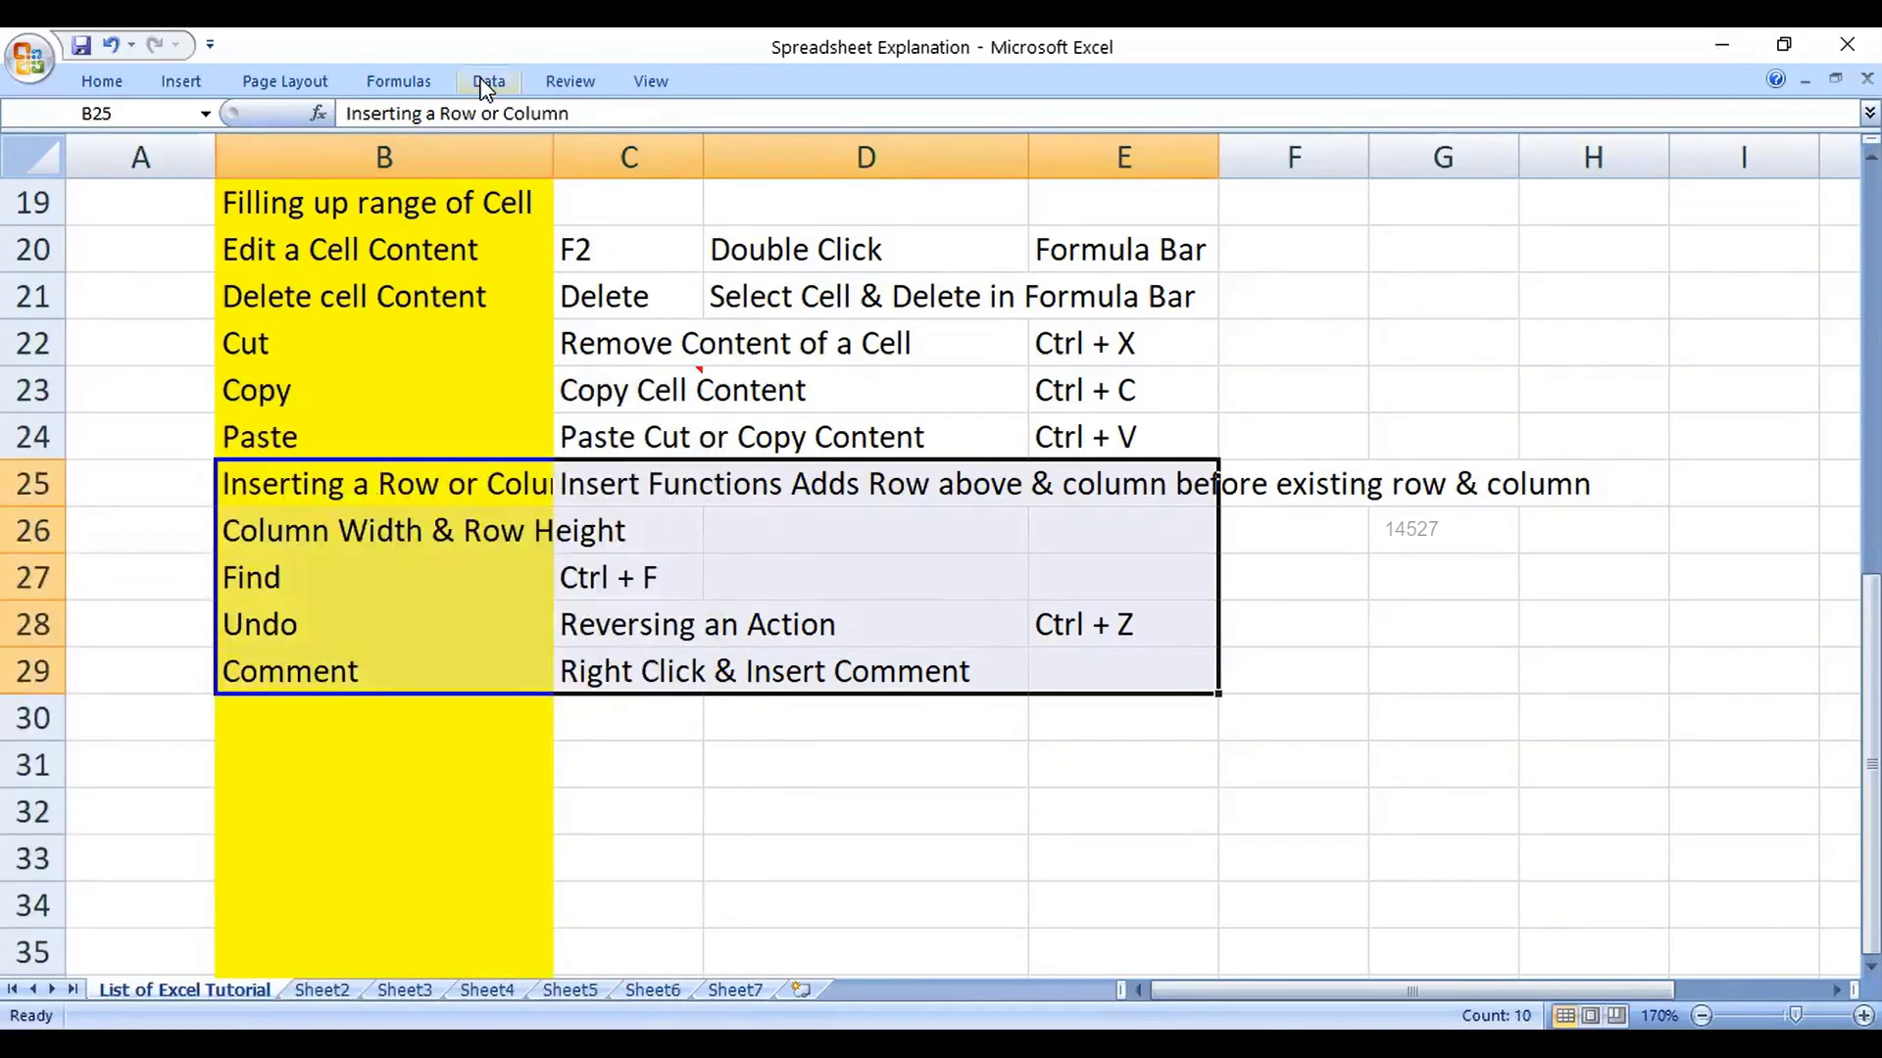
{"action": "left_click", "coordinate": [487, 82]}
Step: Protect the tutorial sheet from the Review tab with a sheet password, confirmed, then select C30
{"action": "left_click", "coordinate": [572, 84]}
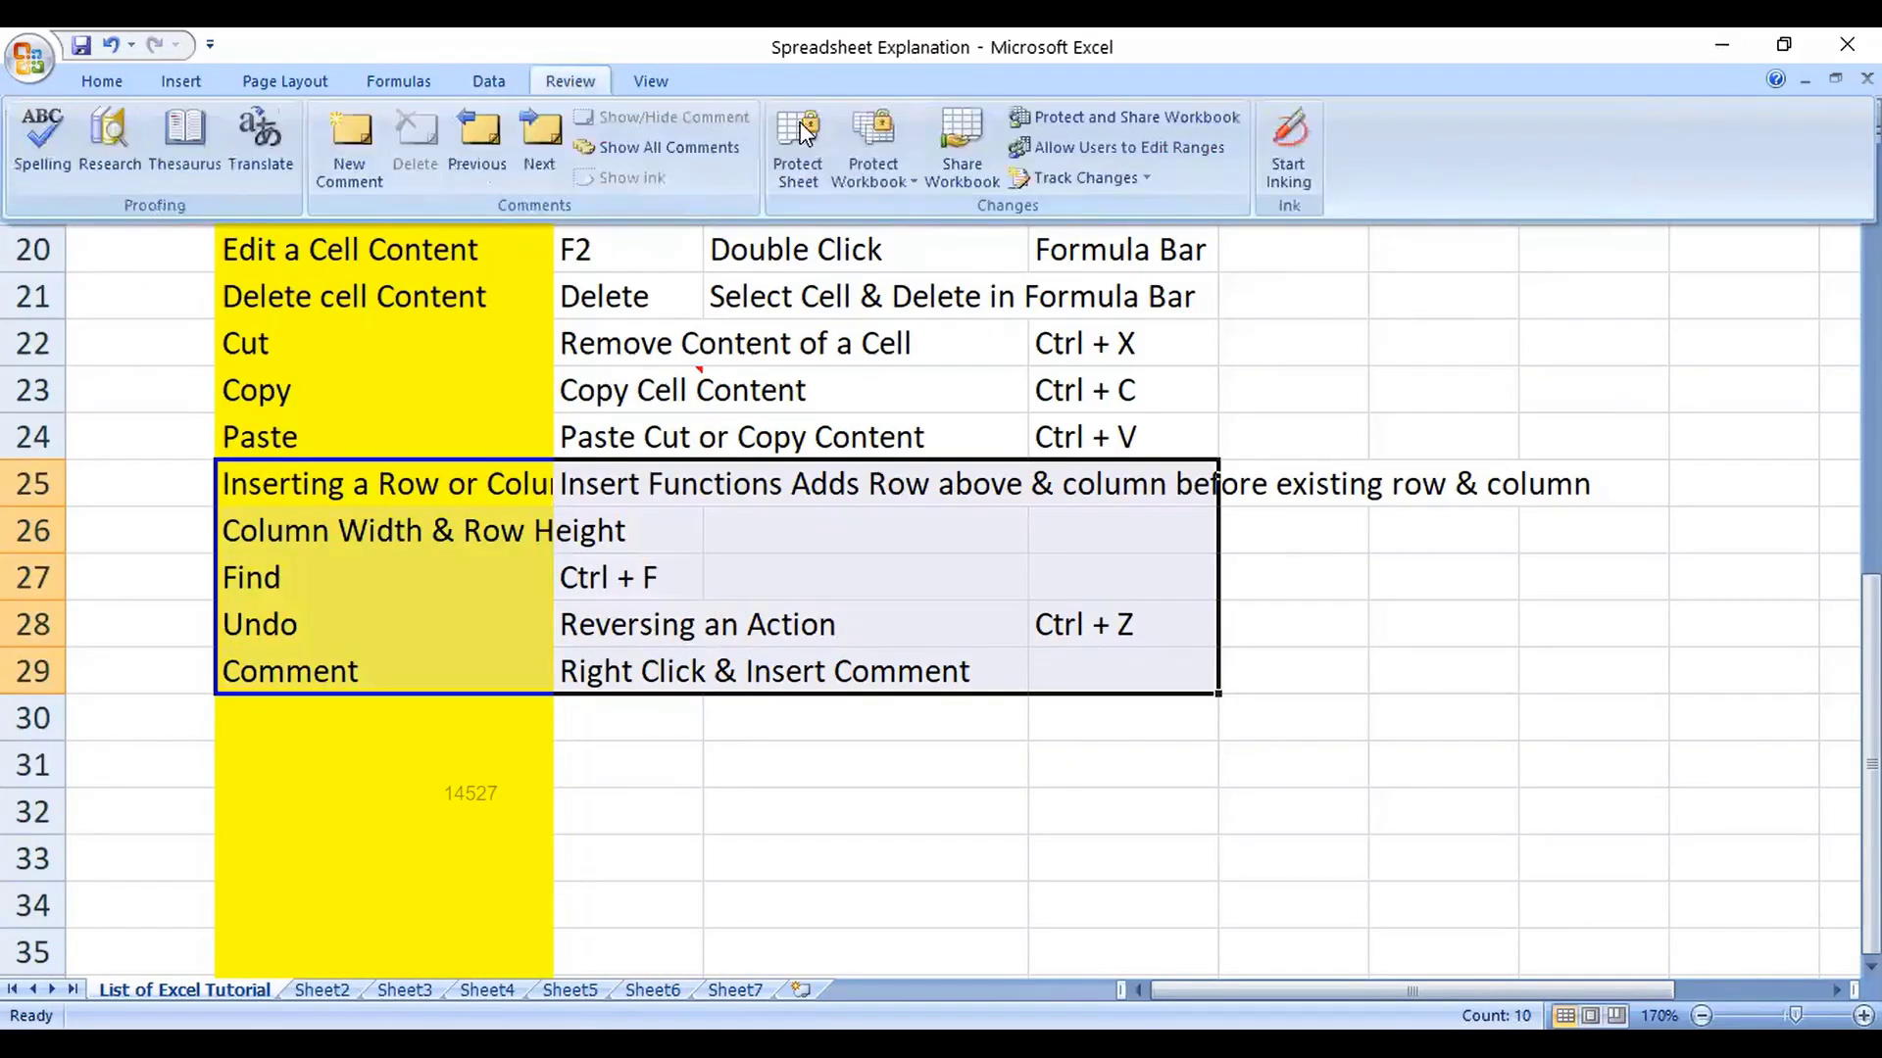
{"action": "left_click", "coordinate": [808, 169]}
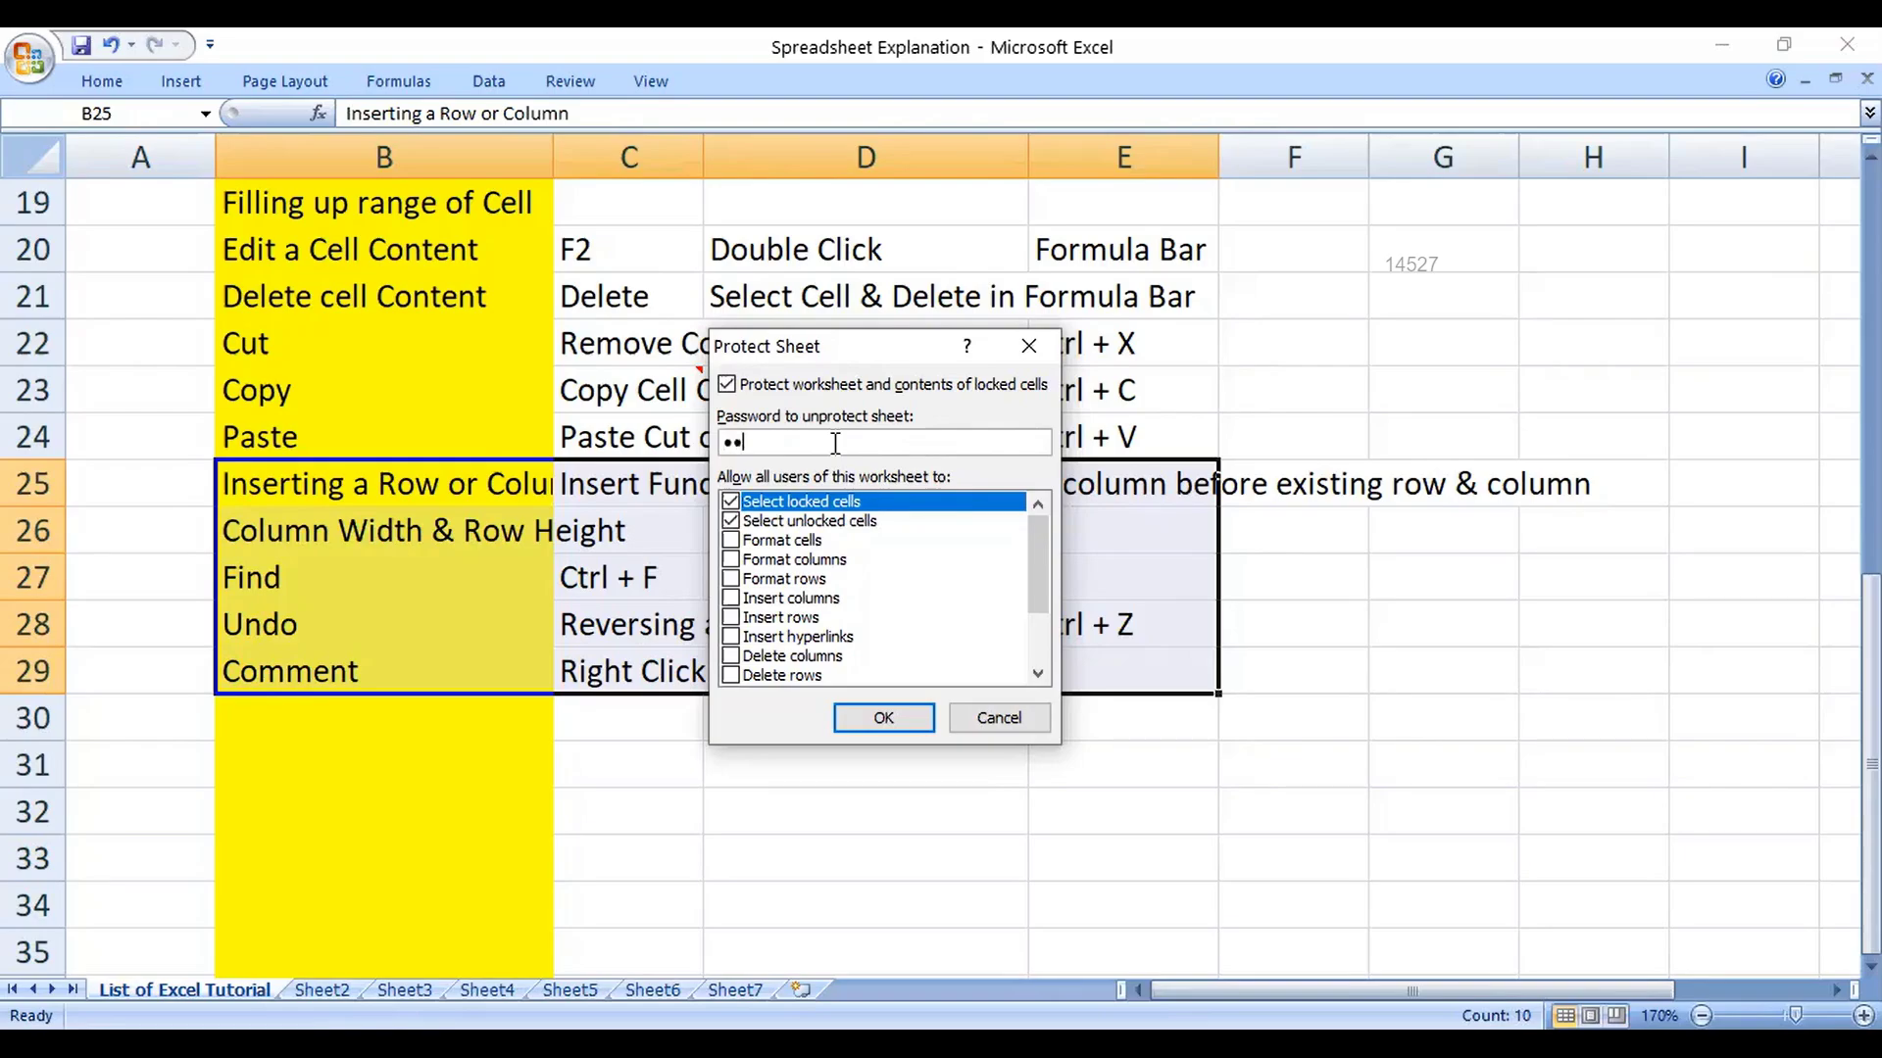
{"action": "left_click", "coordinate": [882, 718]}
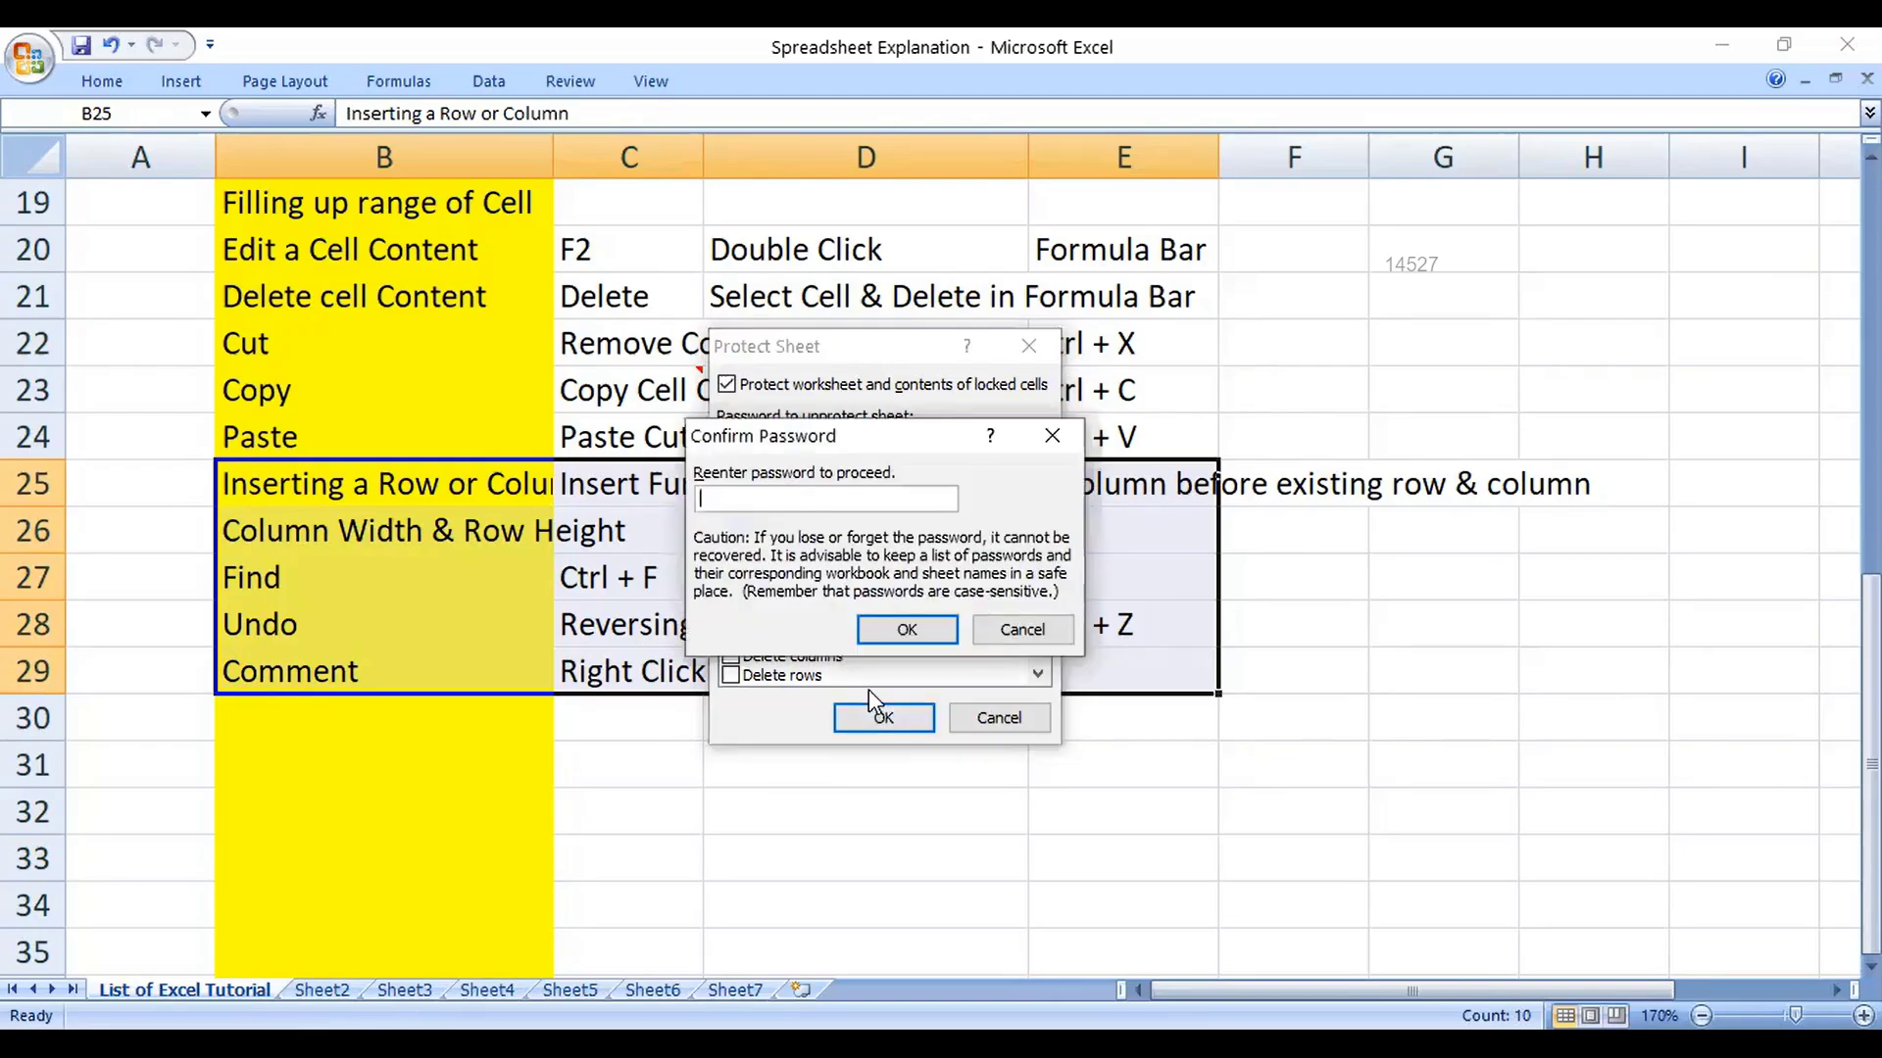
{"action": "type", "text": "123"}
{"action": "left_click", "coordinate": [928, 630]}
{"action": "left_click", "coordinate": [637, 718]}
{"action": "left_click", "coordinate": [32, 390]}
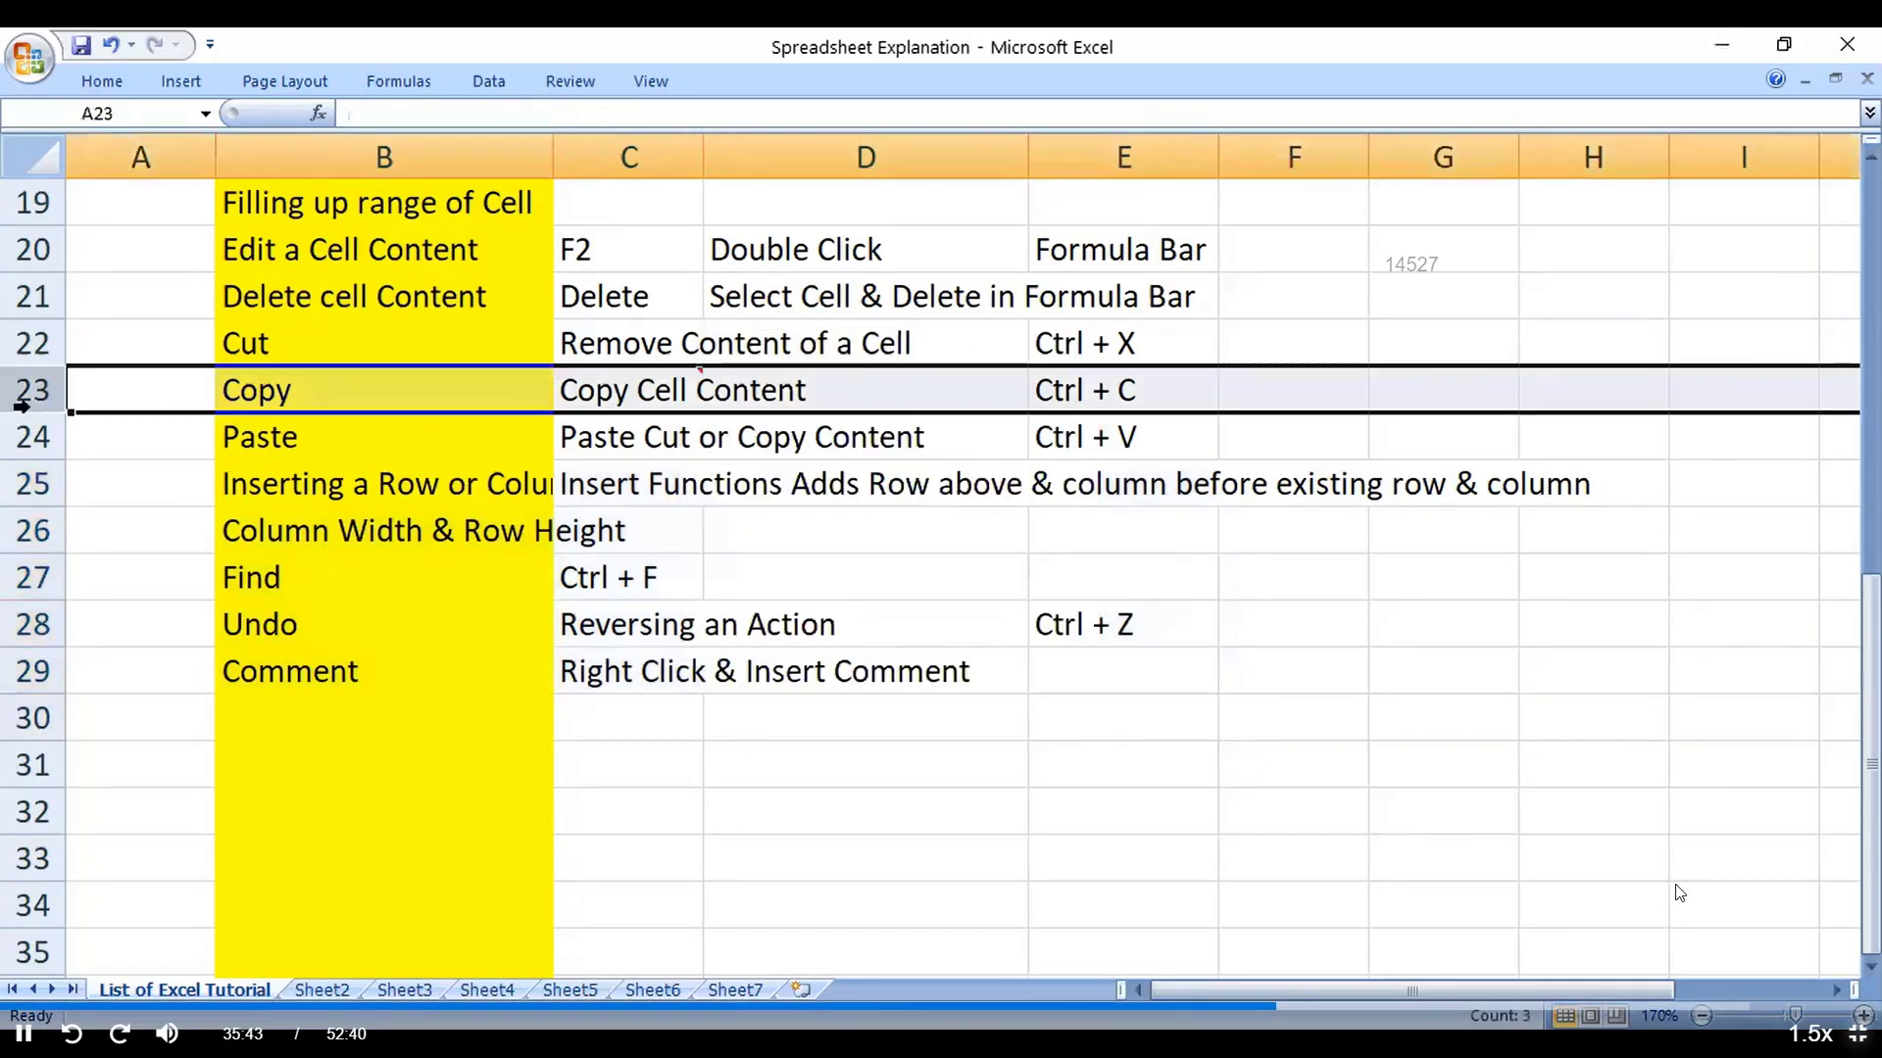
{"action": "right_click", "coordinate": [30, 408]}
{"action": "left_click", "coordinate": [298, 400]}
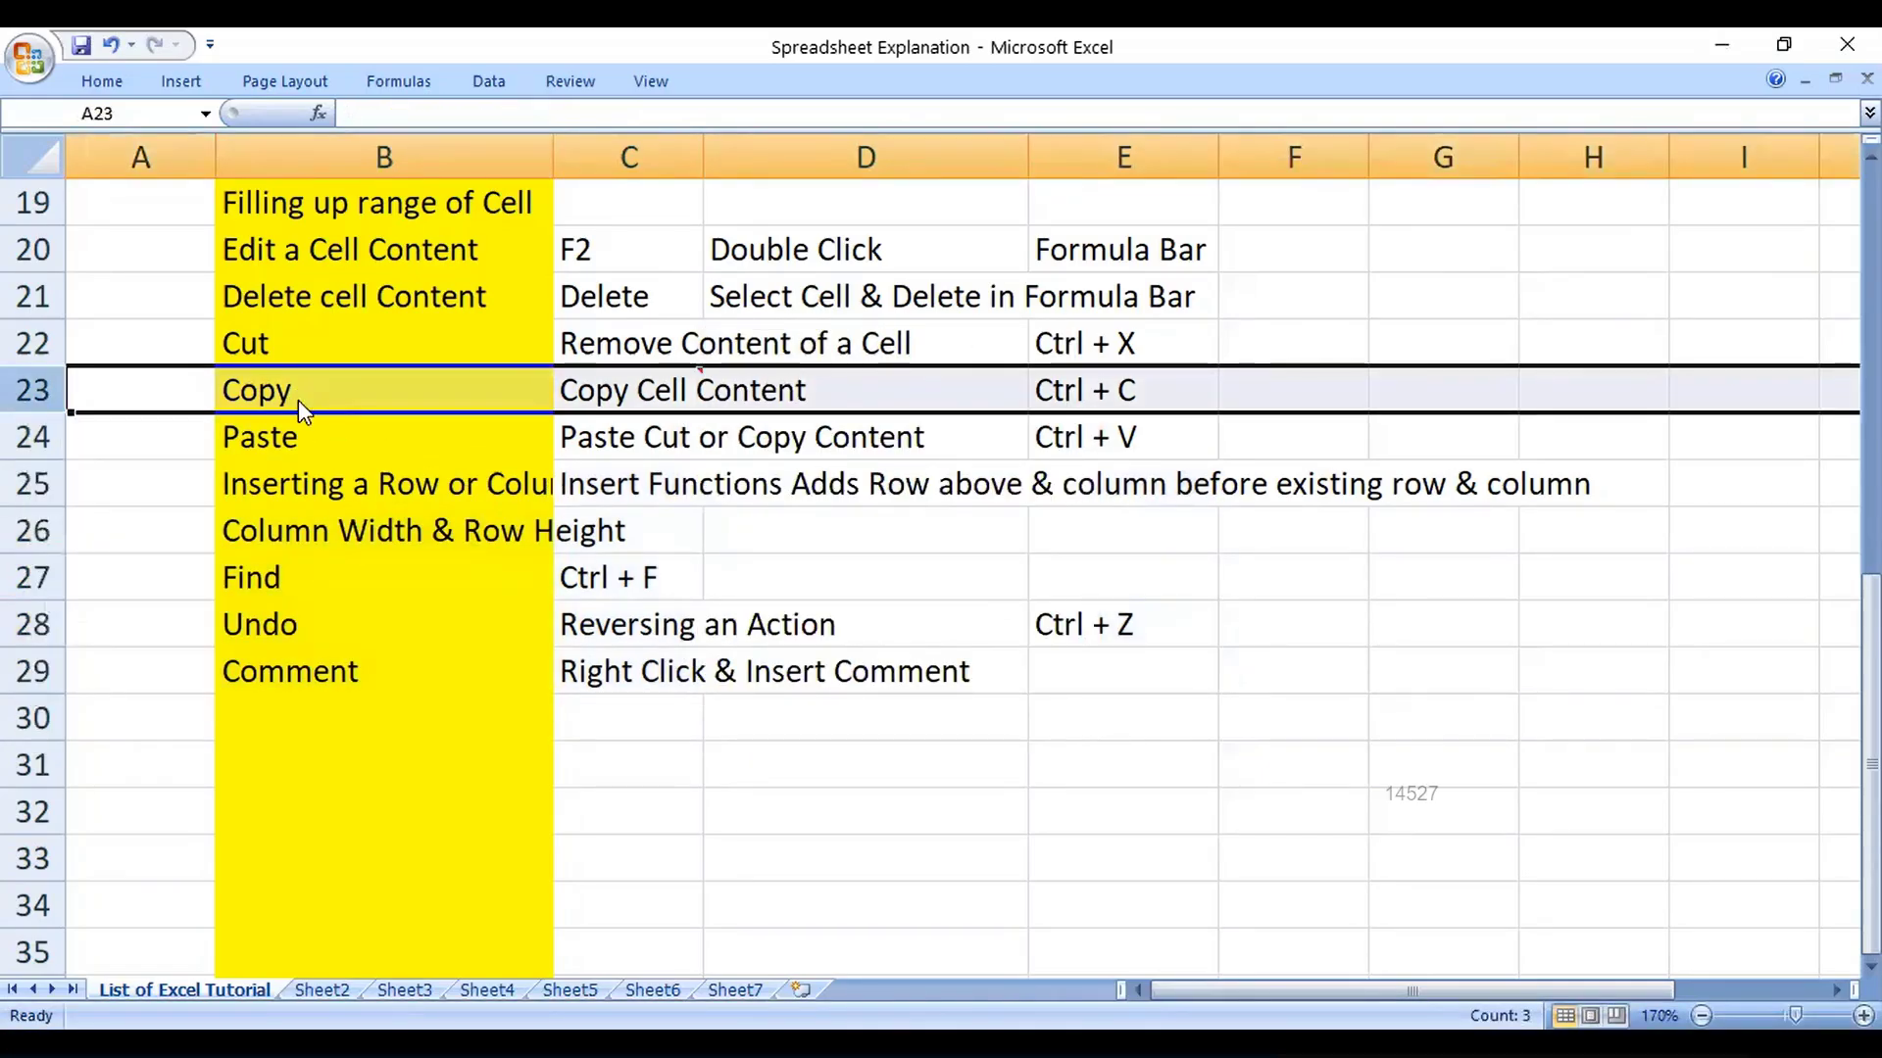
{"action": "key", "text": "Delete"}
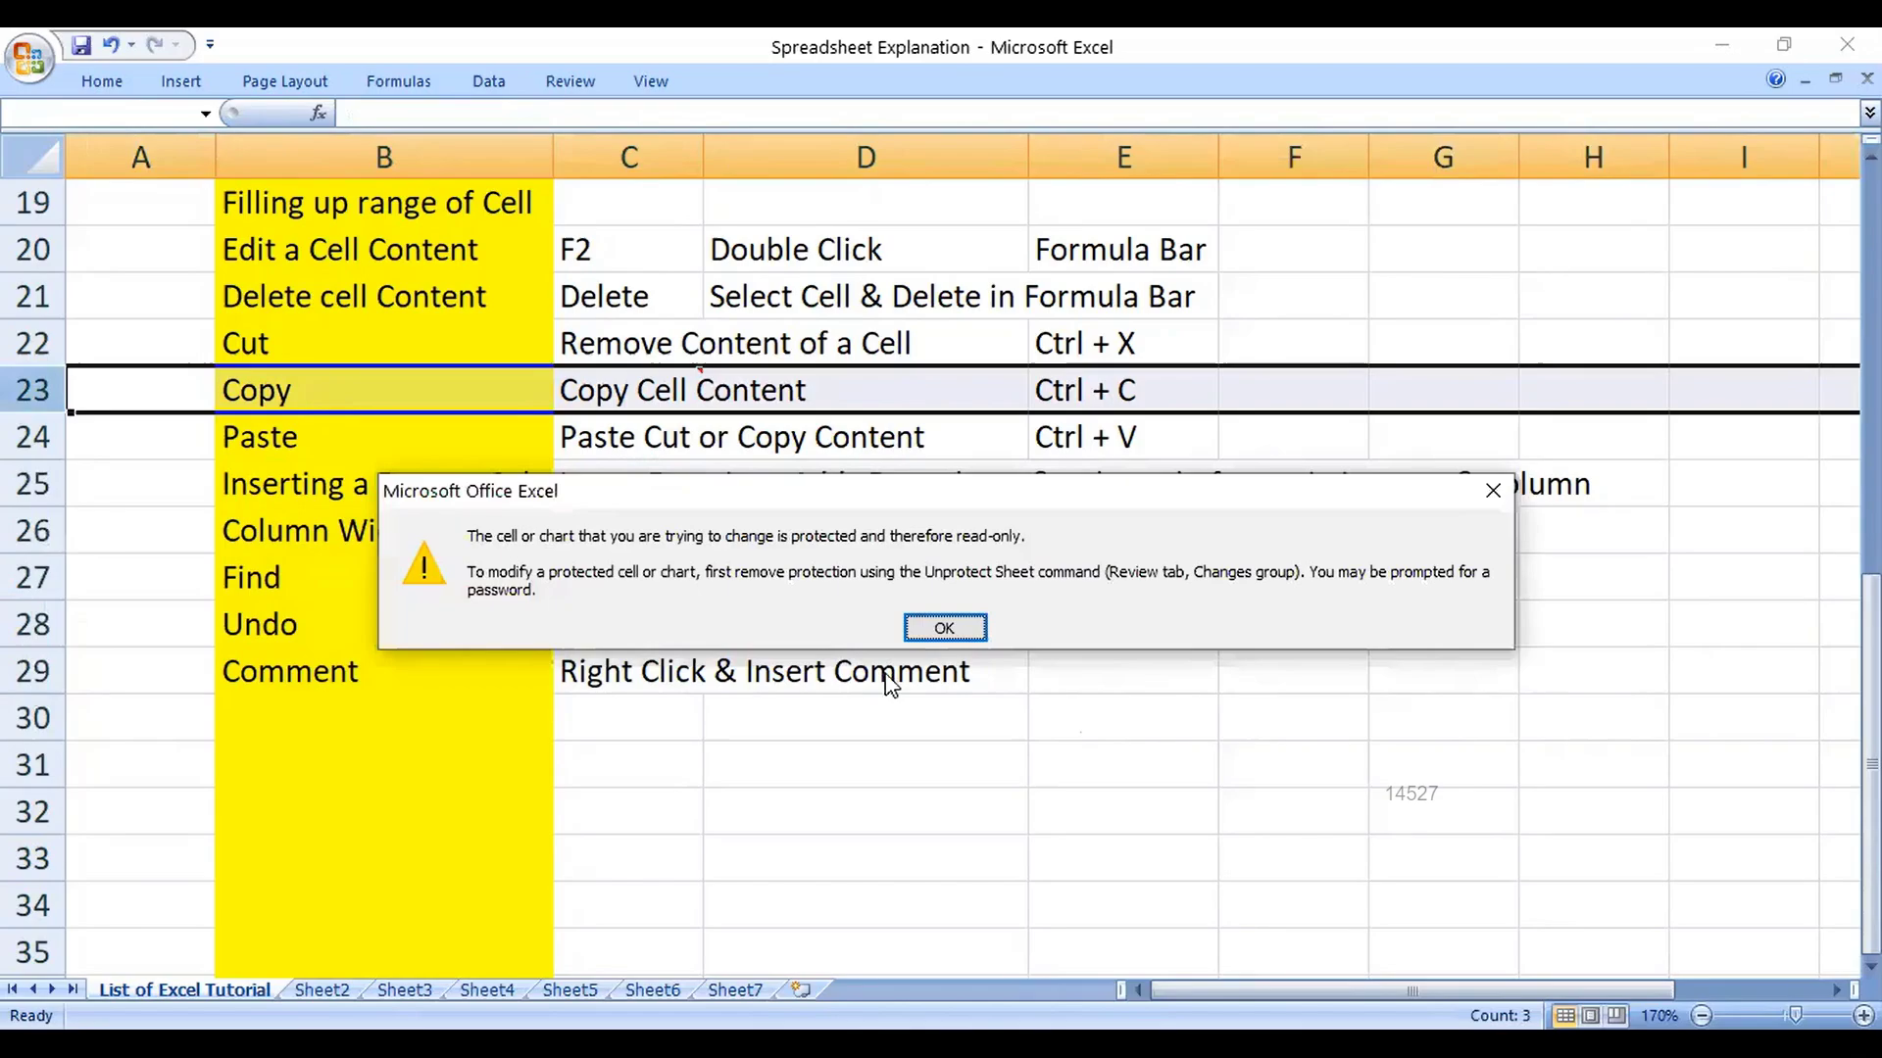
{"action": "left_click", "coordinate": [937, 636]}
{"action": "left_click", "coordinate": [399, 574]}
{"action": "left_click", "coordinate": [749, 568]}
{"action": "key", "text": "Delete"}
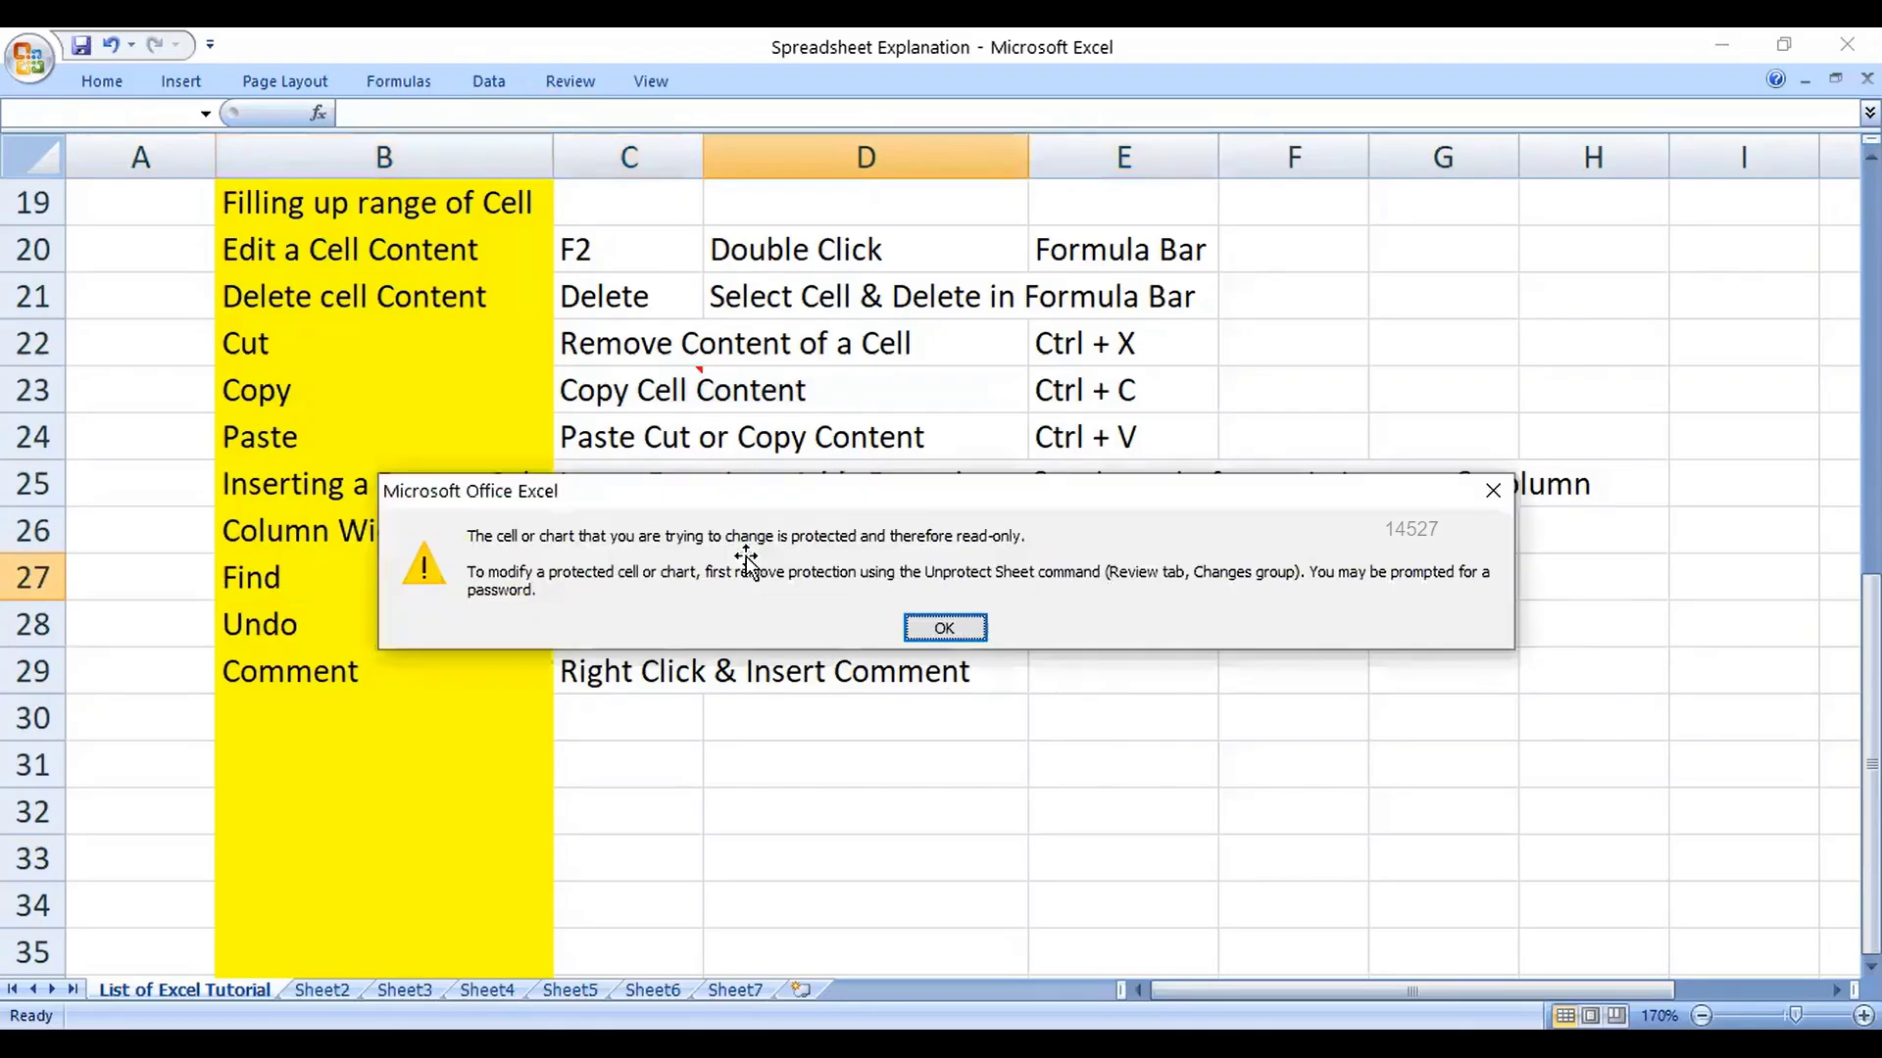
{"action": "key", "text": "Return"}
{"action": "left_click", "coordinate": [333, 990]}
{"action": "left_click", "coordinate": [356, 667]}
{"action": "left_click", "coordinate": [284, 654]}
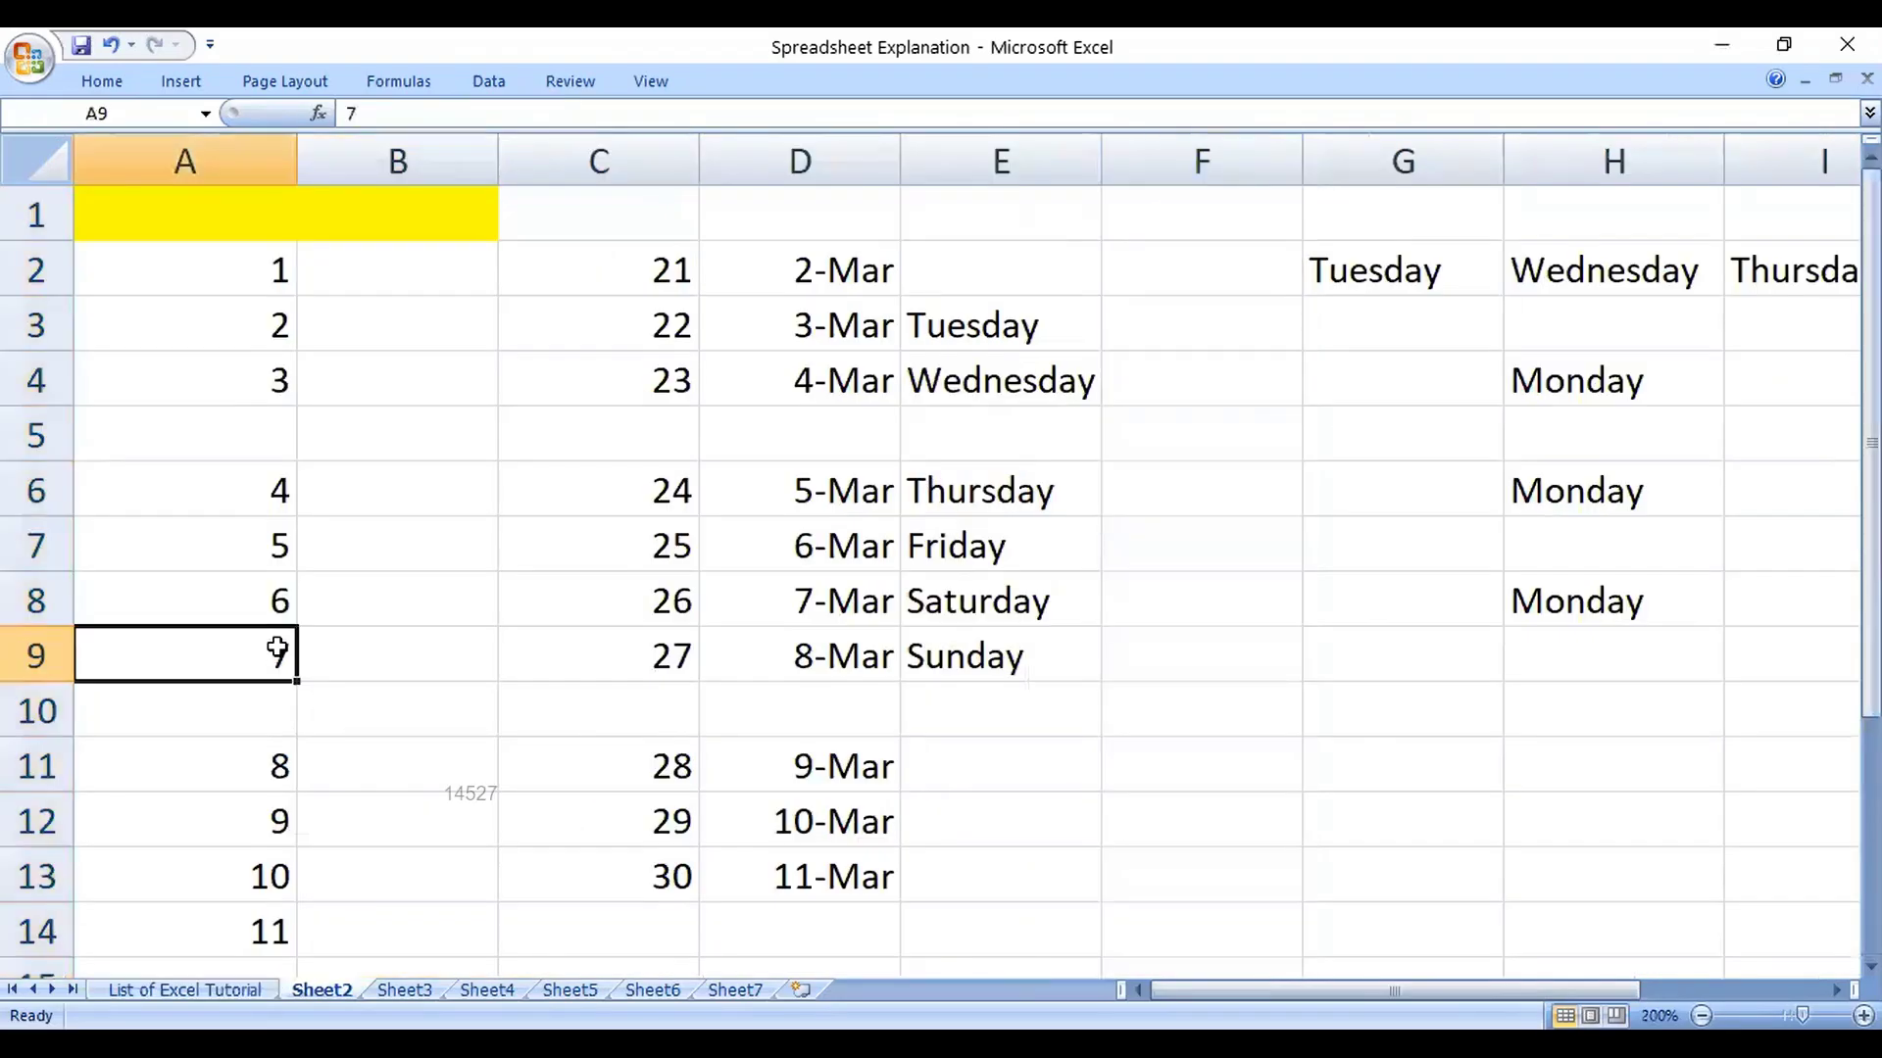
{"action": "key", "text": "Delete"}
{"action": "left_click", "coordinate": [184, 990]}
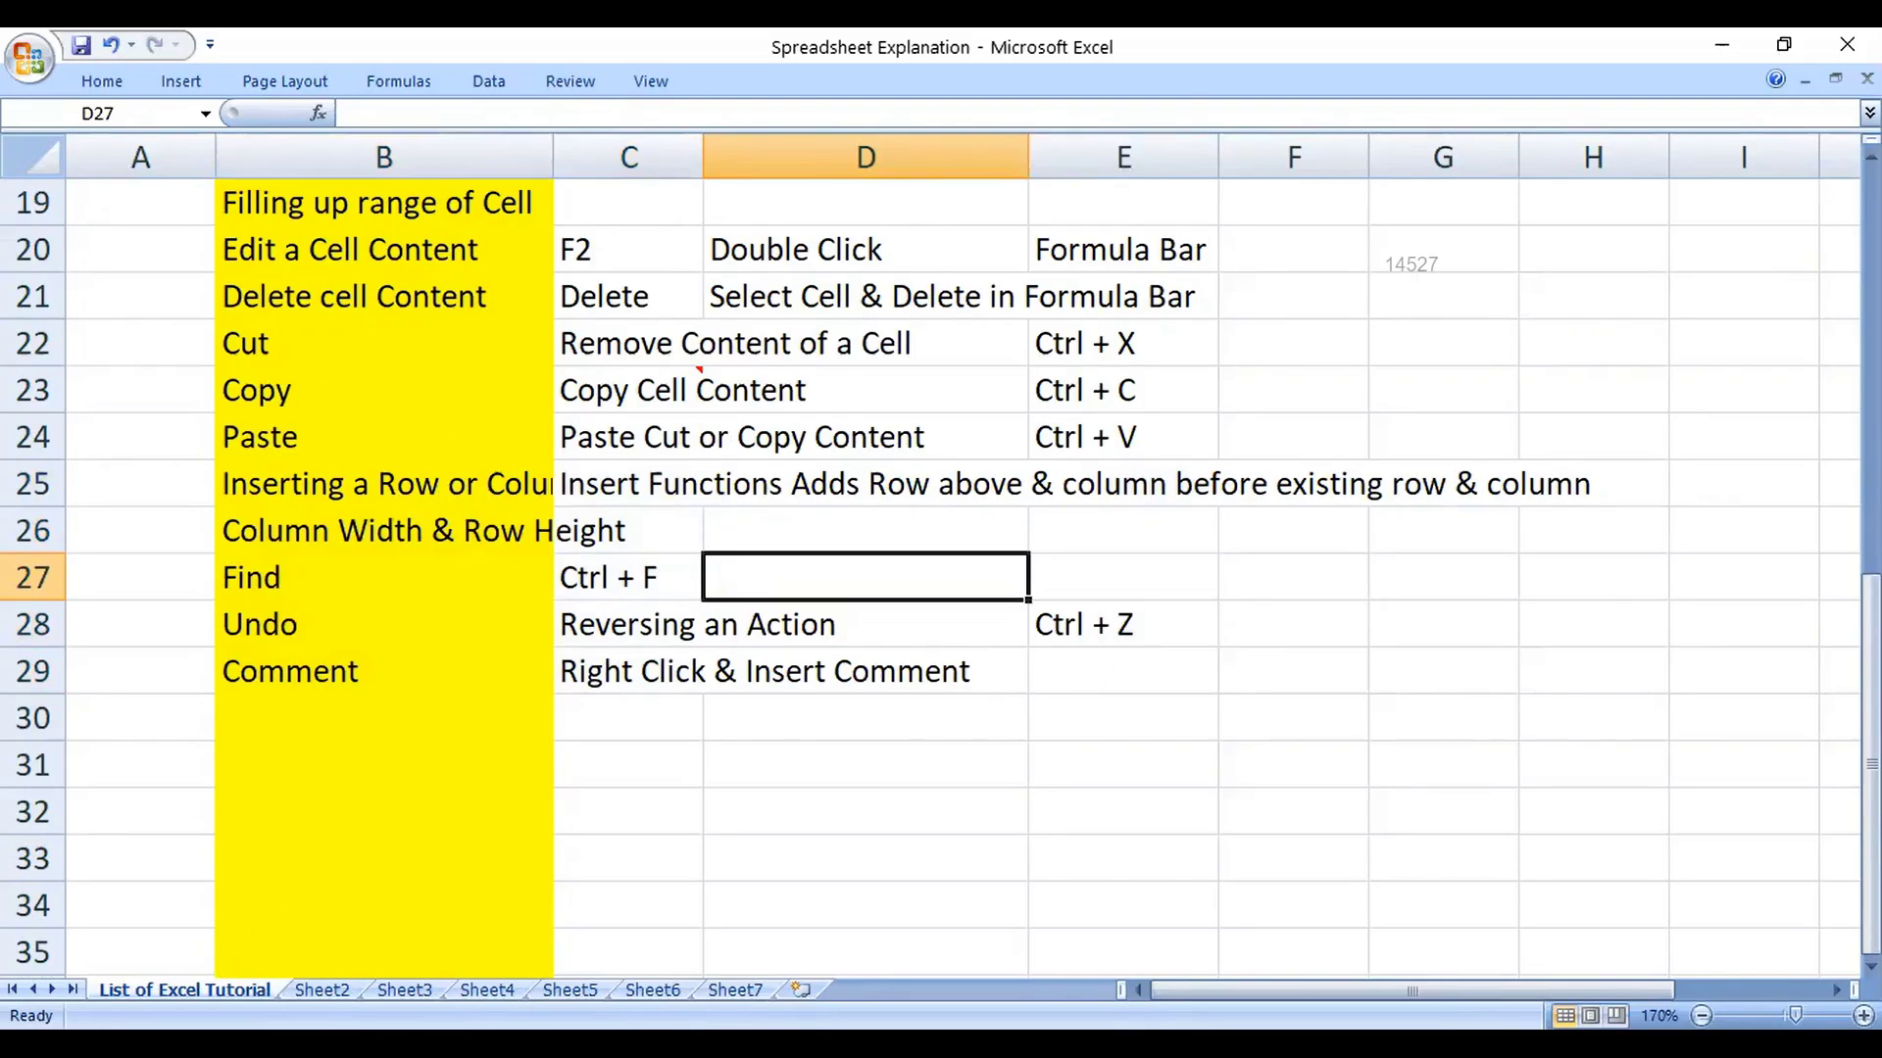
Step: Try editing the protected cell C7 and dismiss the read-only warning
{"action": "scroll", "coordinate": [491, 596], "scroll_direction": "up", "scroll_amount": 6}
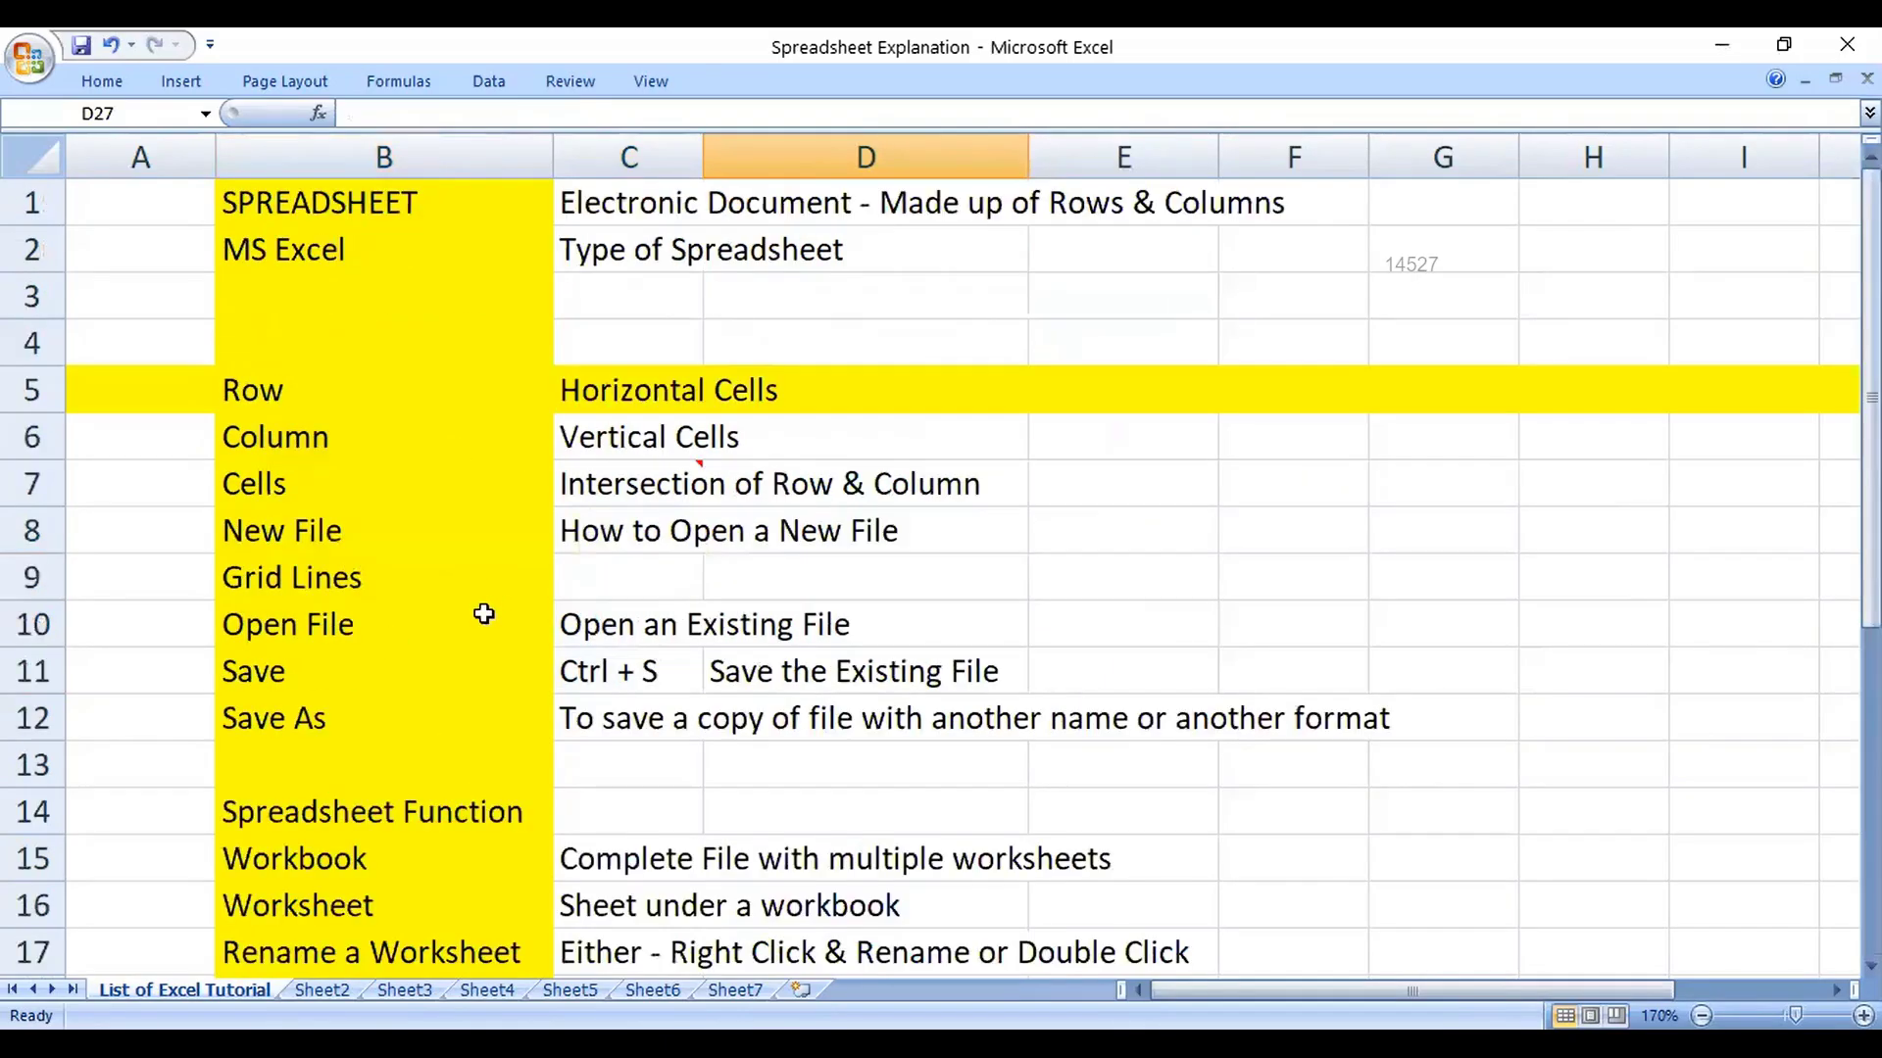
{"action": "left_click", "coordinate": [506, 86]}
{"action": "left_click", "coordinate": [621, 475]}
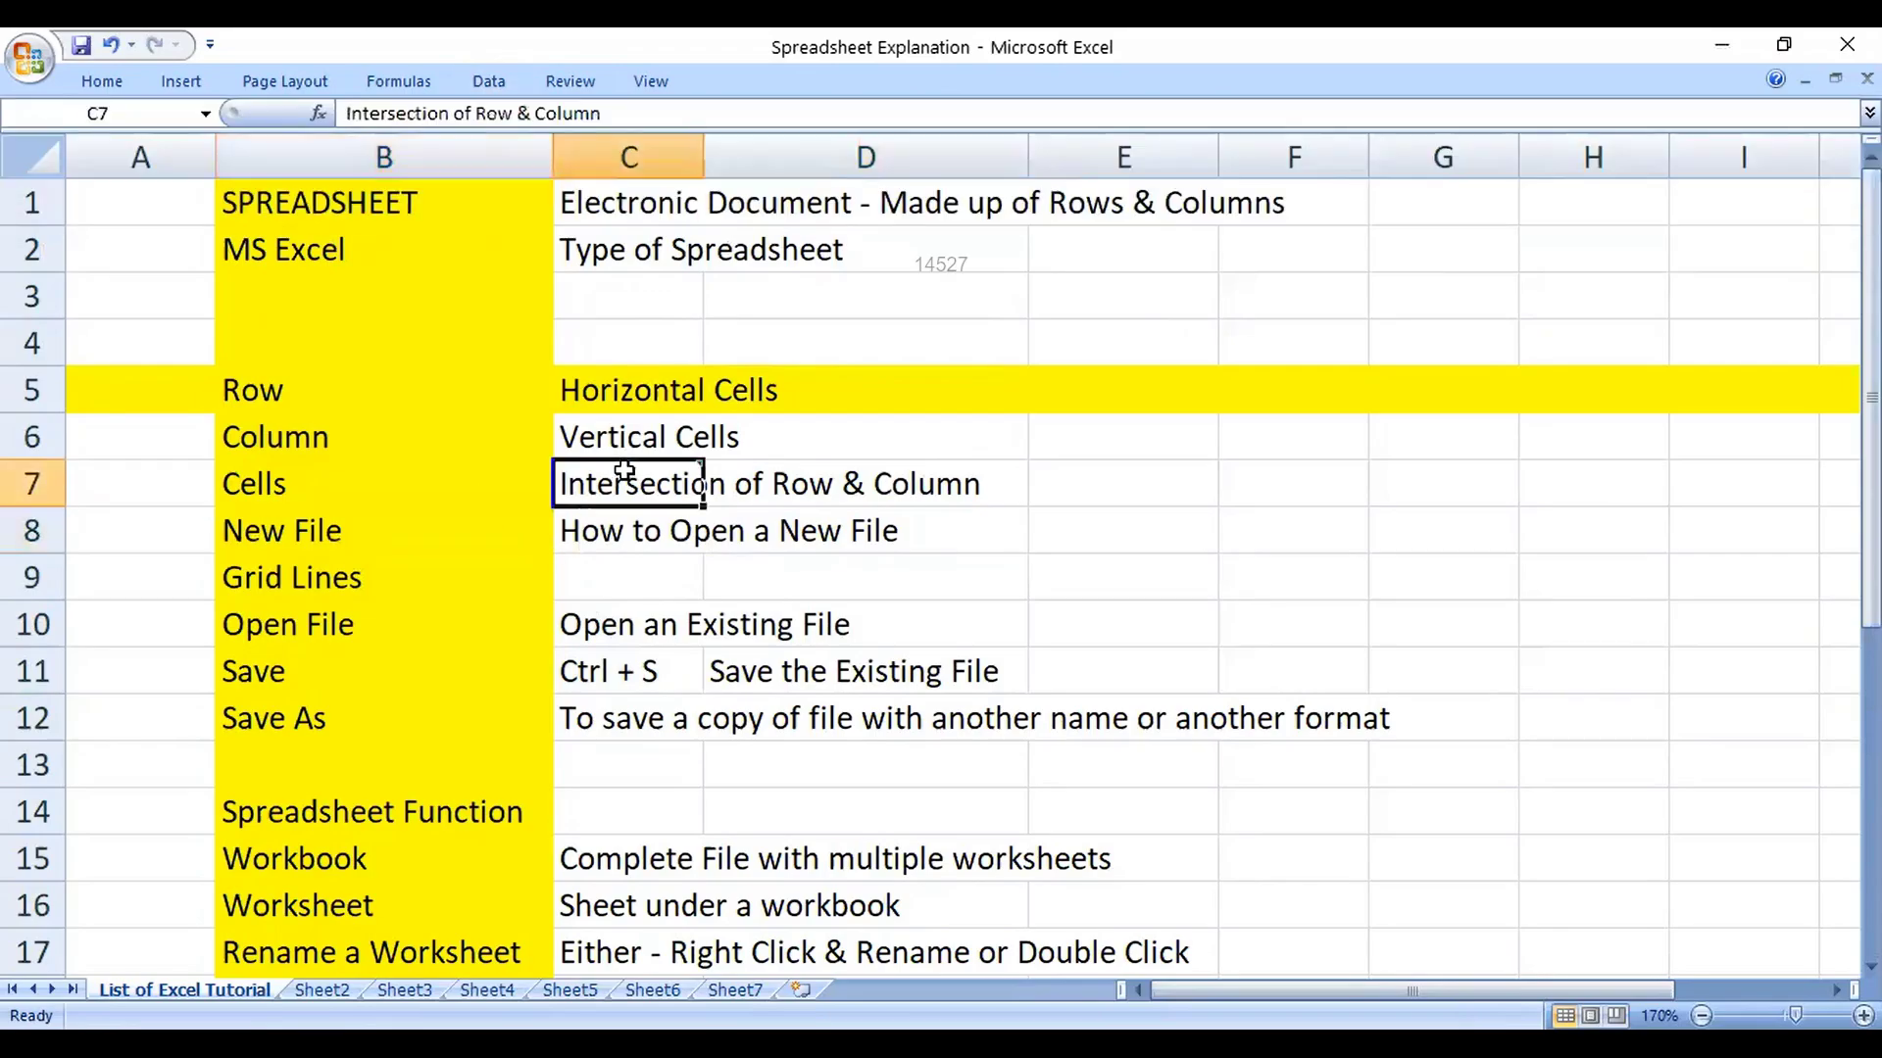
{"action": "double_click", "coordinate": [624, 470]}
{"action": "left_click", "coordinate": [921, 629]}
Step: Attempt Unprotect Sheet, get an incorrect-password message, and find C7 still read-only
{"action": "left_click", "coordinate": [588, 86]}
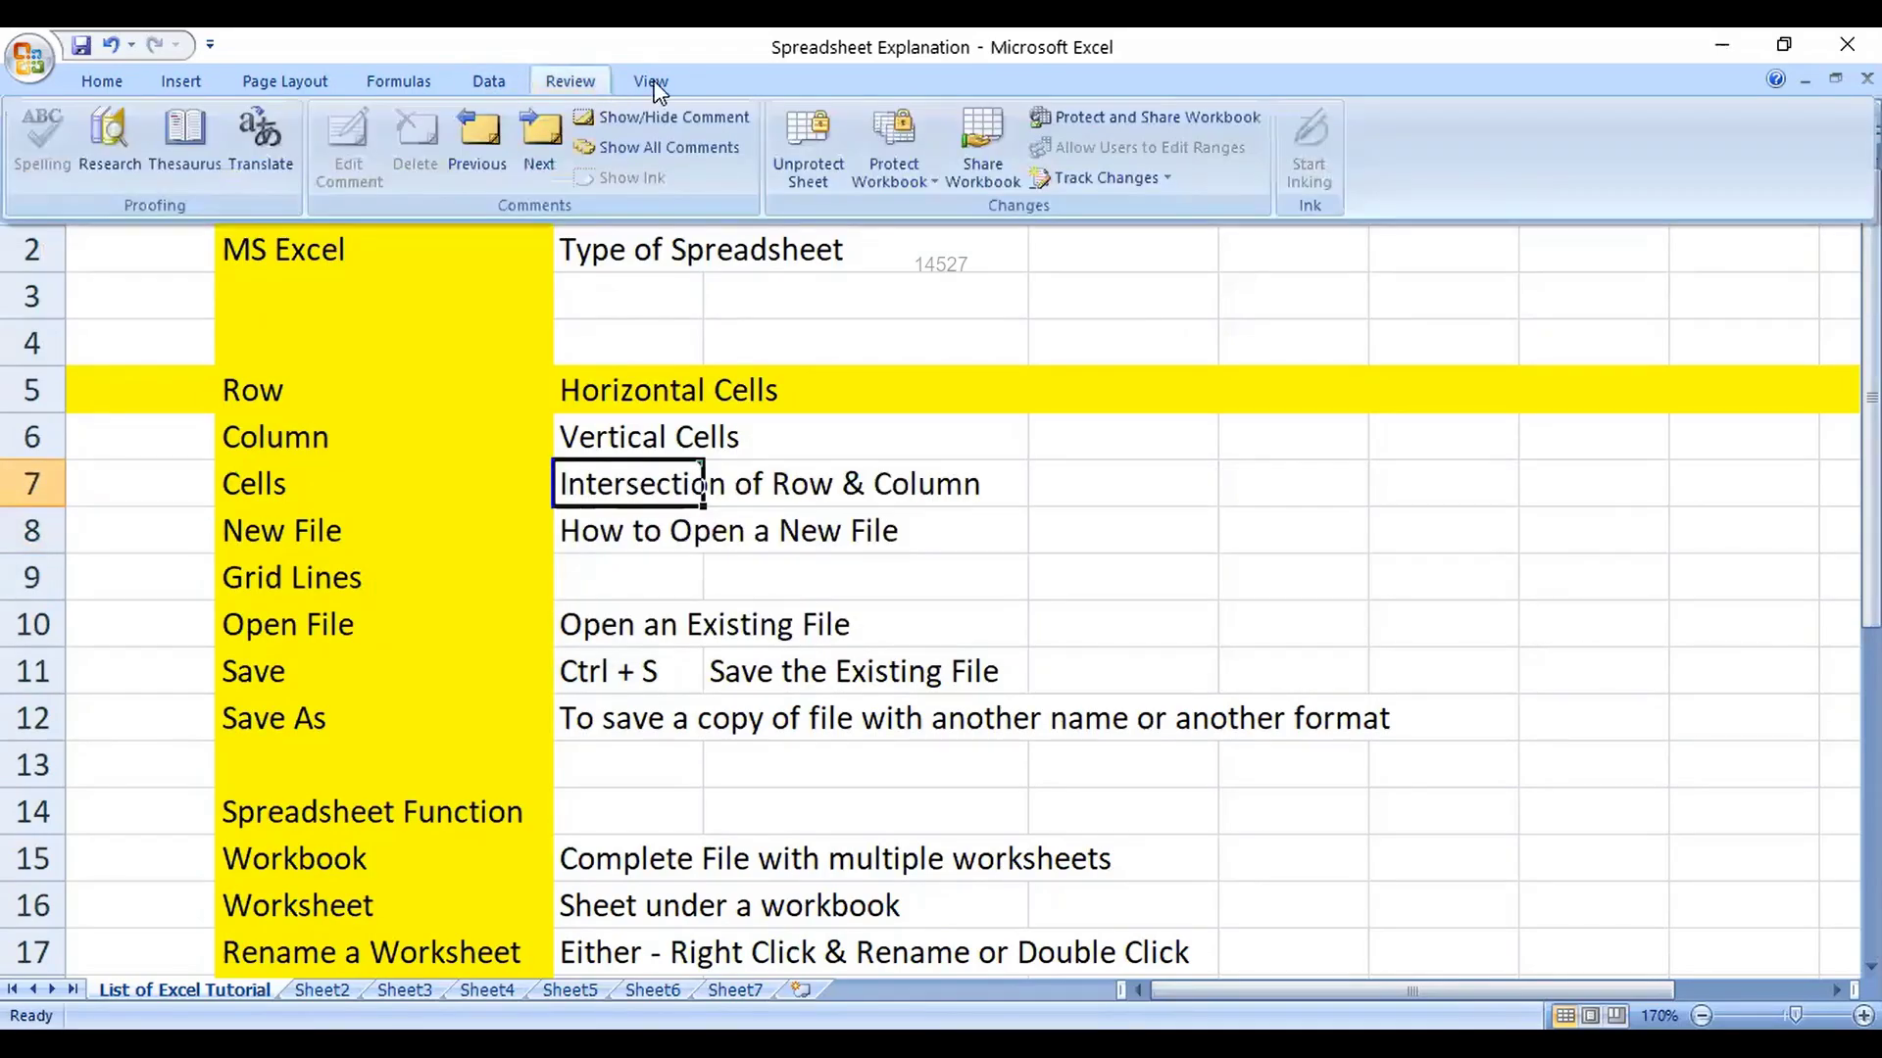
{"action": "left_click", "coordinate": [784, 155]}
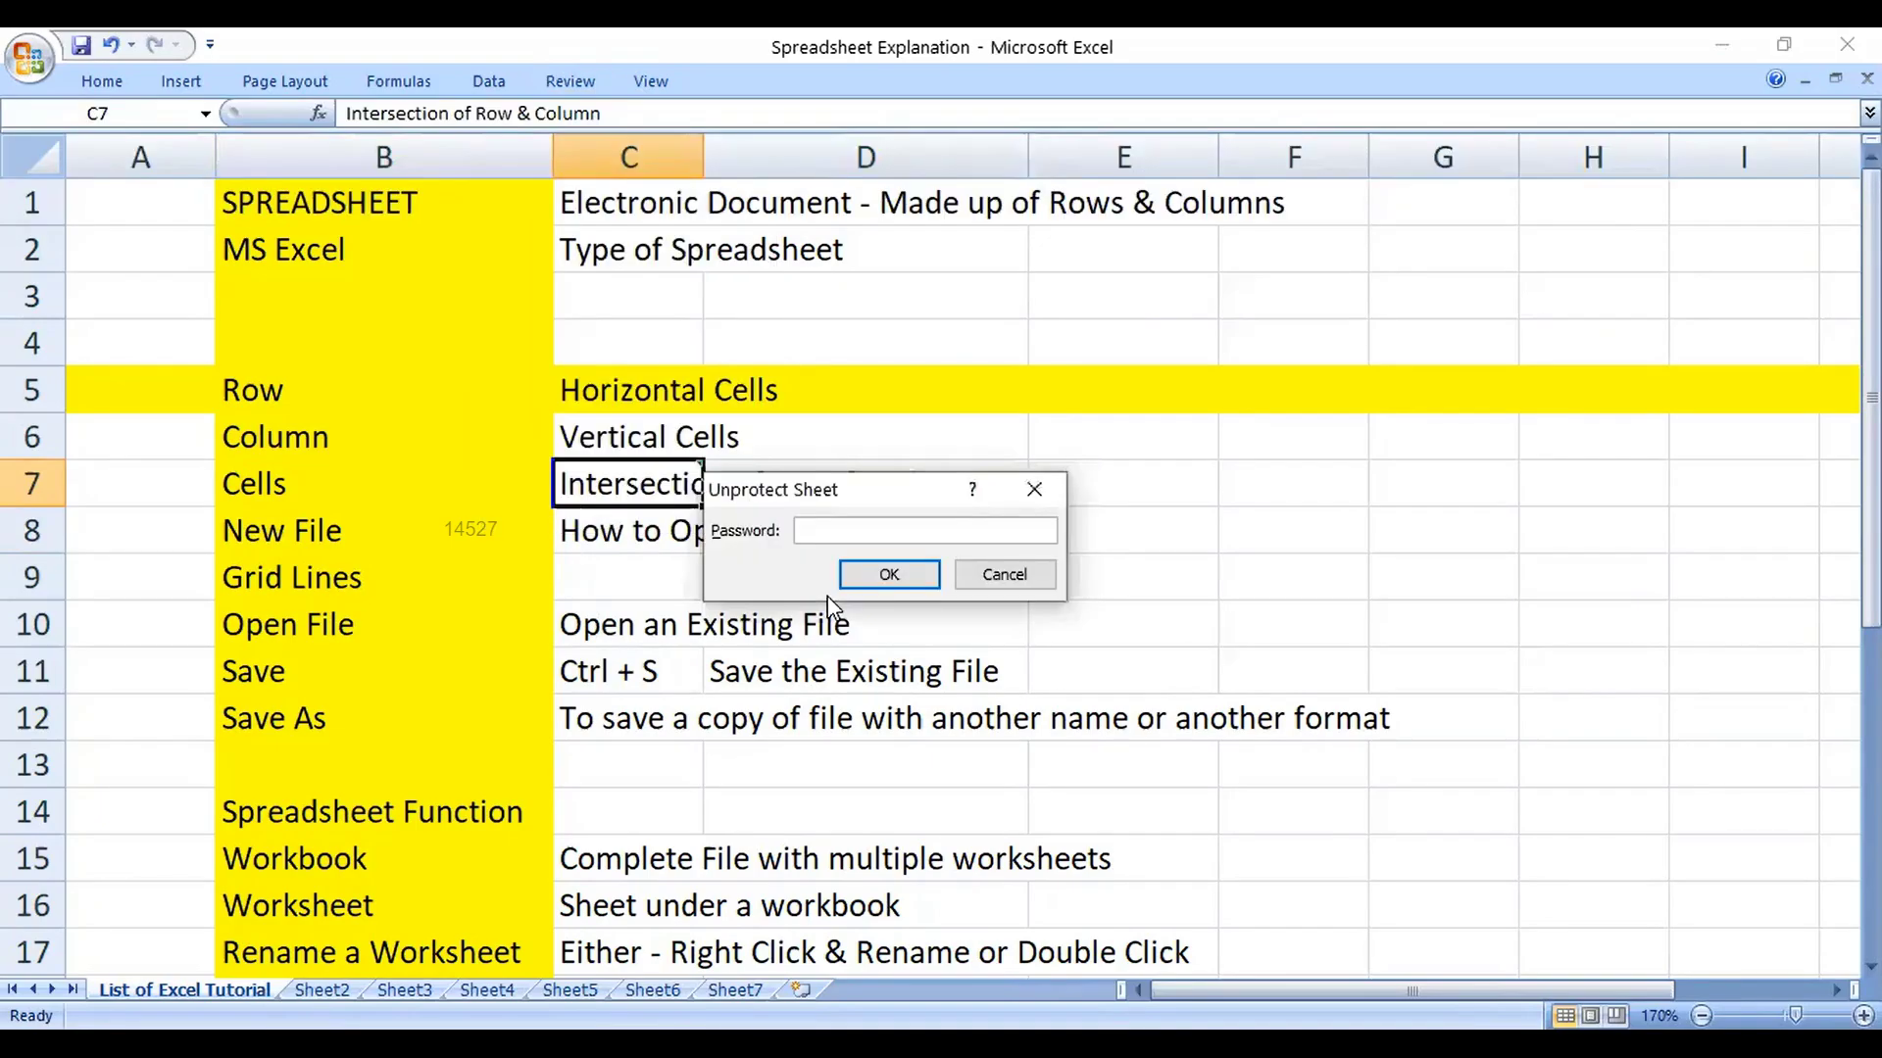
{"action": "key", "text": "Return"}
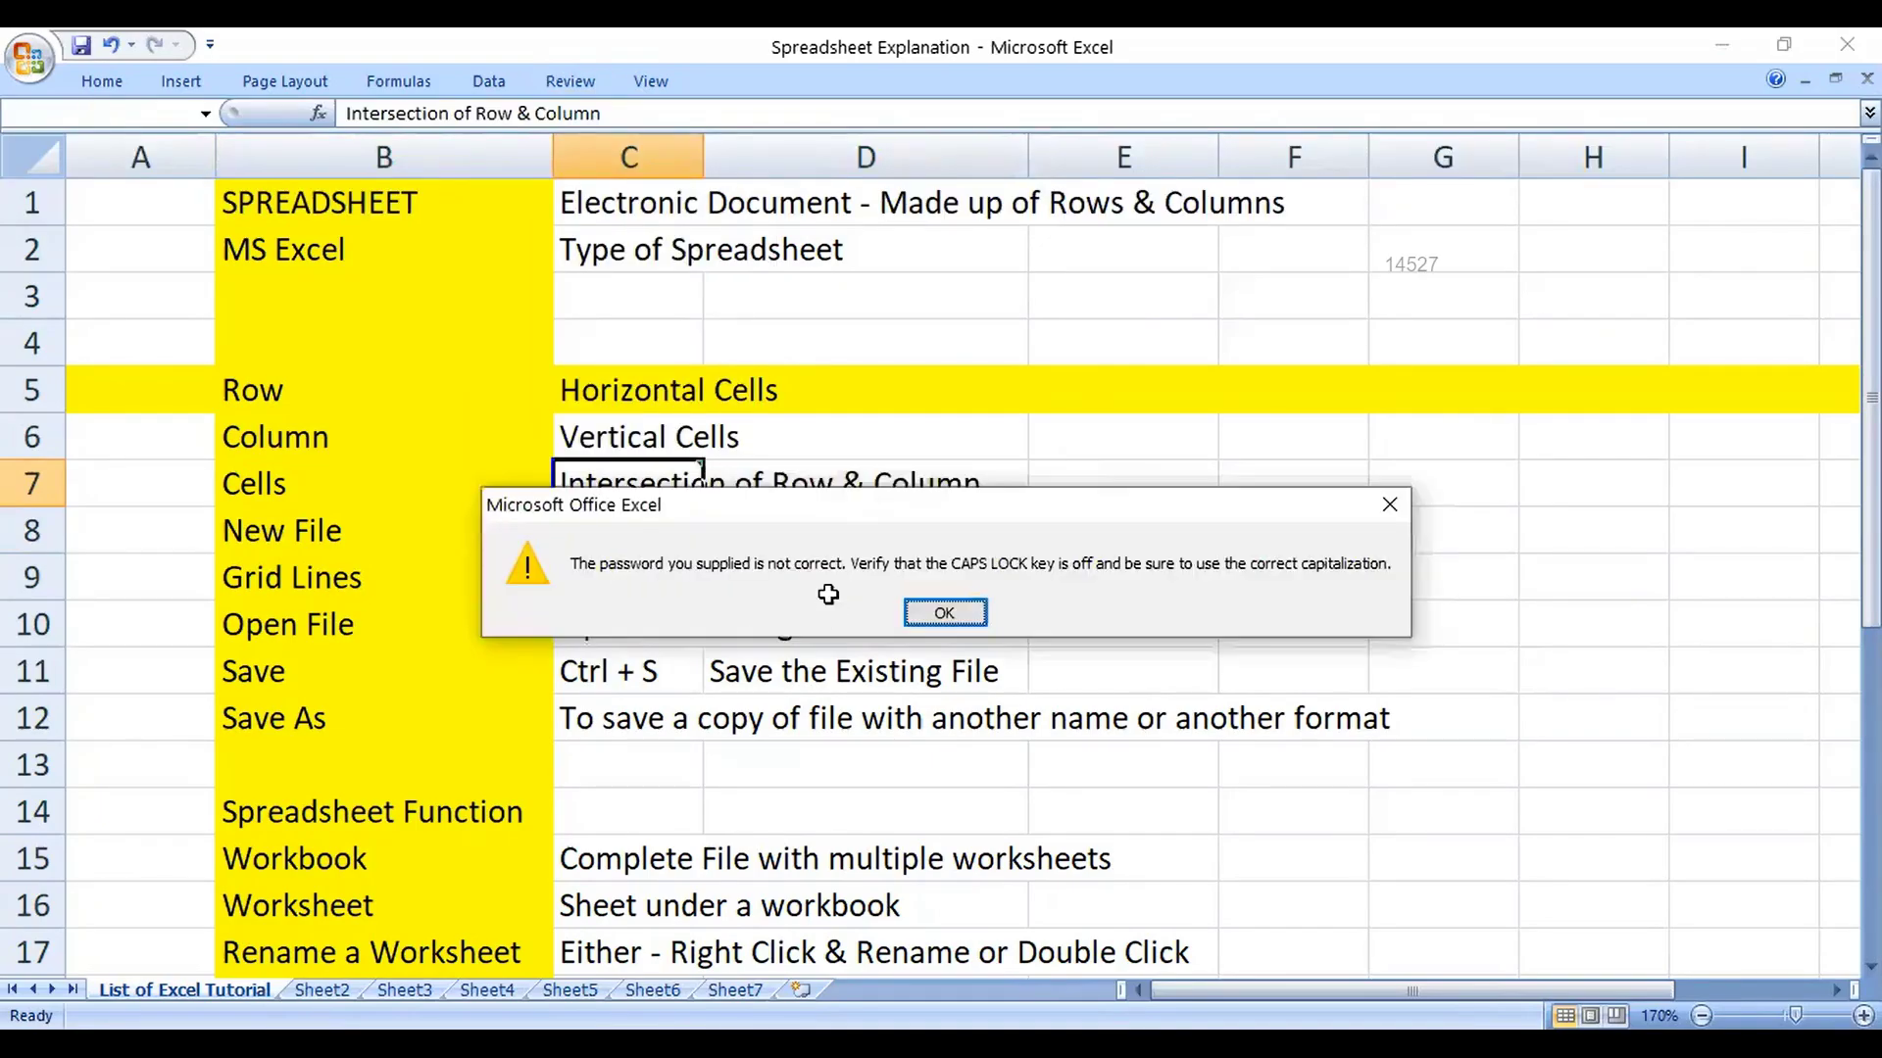
{"action": "key", "text": "Return"}
{"action": "double_click", "coordinate": [1008, 652]}
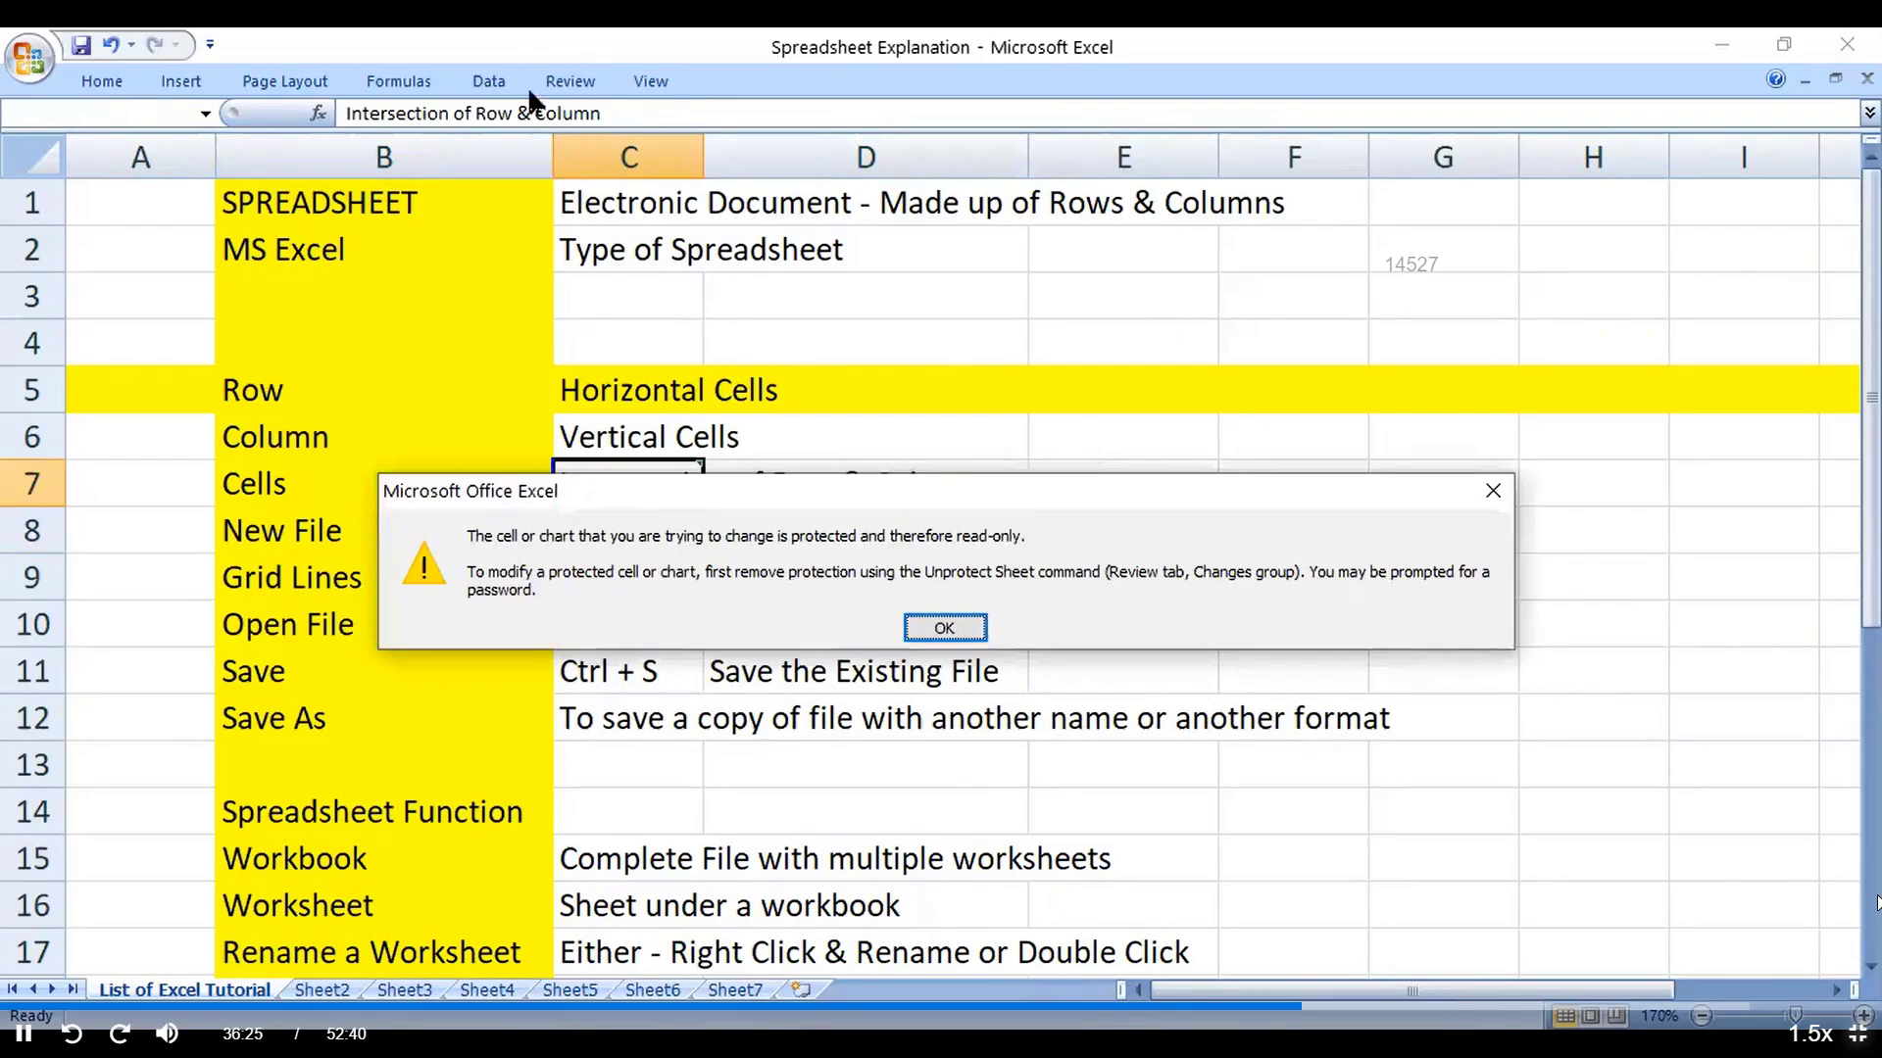
{"action": "key", "text": "Return"}
Step: Run Unprotect Sheet again and confirm the sheet password
{"action": "left_click", "coordinate": [488, 82]}
{"action": "scroll", "coordinate": [880, 140], "scroll_direction": "down", "scroll_amount": 1}
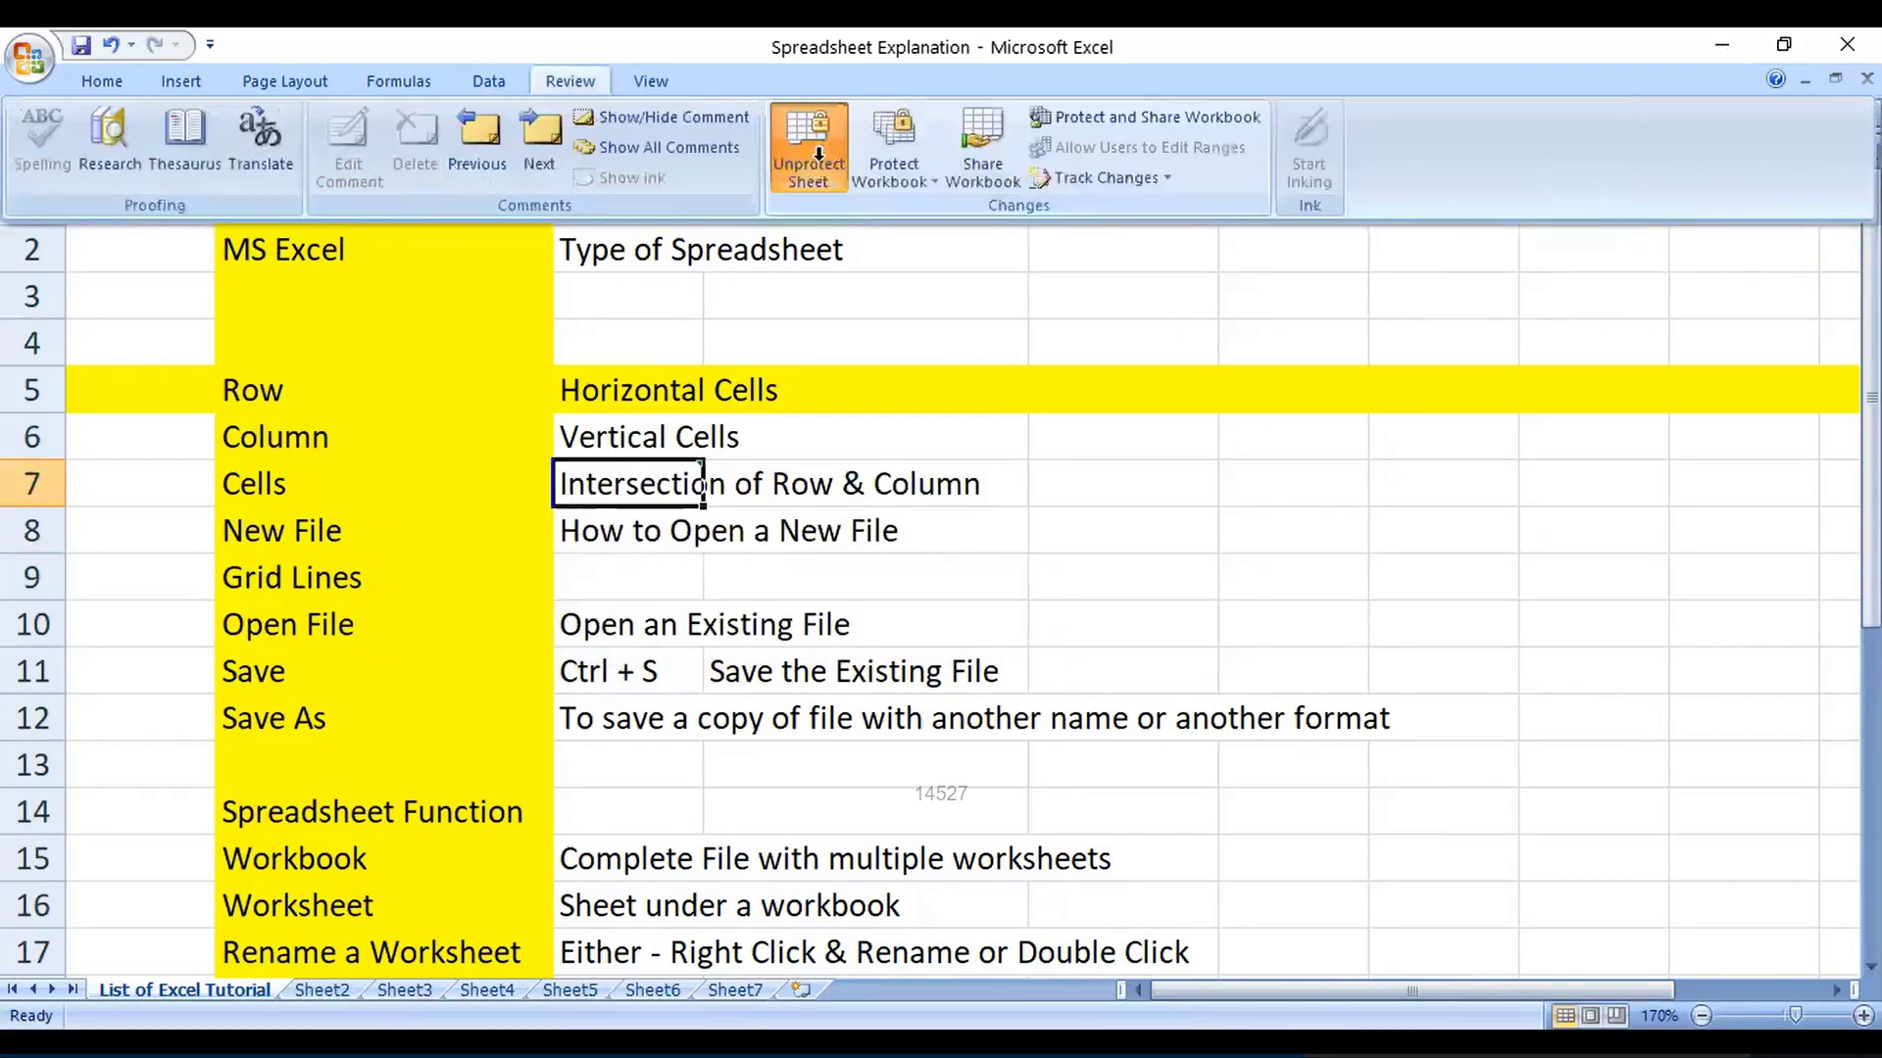
{"action": "left_click", "coordinate": [809, 147]}
{"action": "key", "text": "Return"}
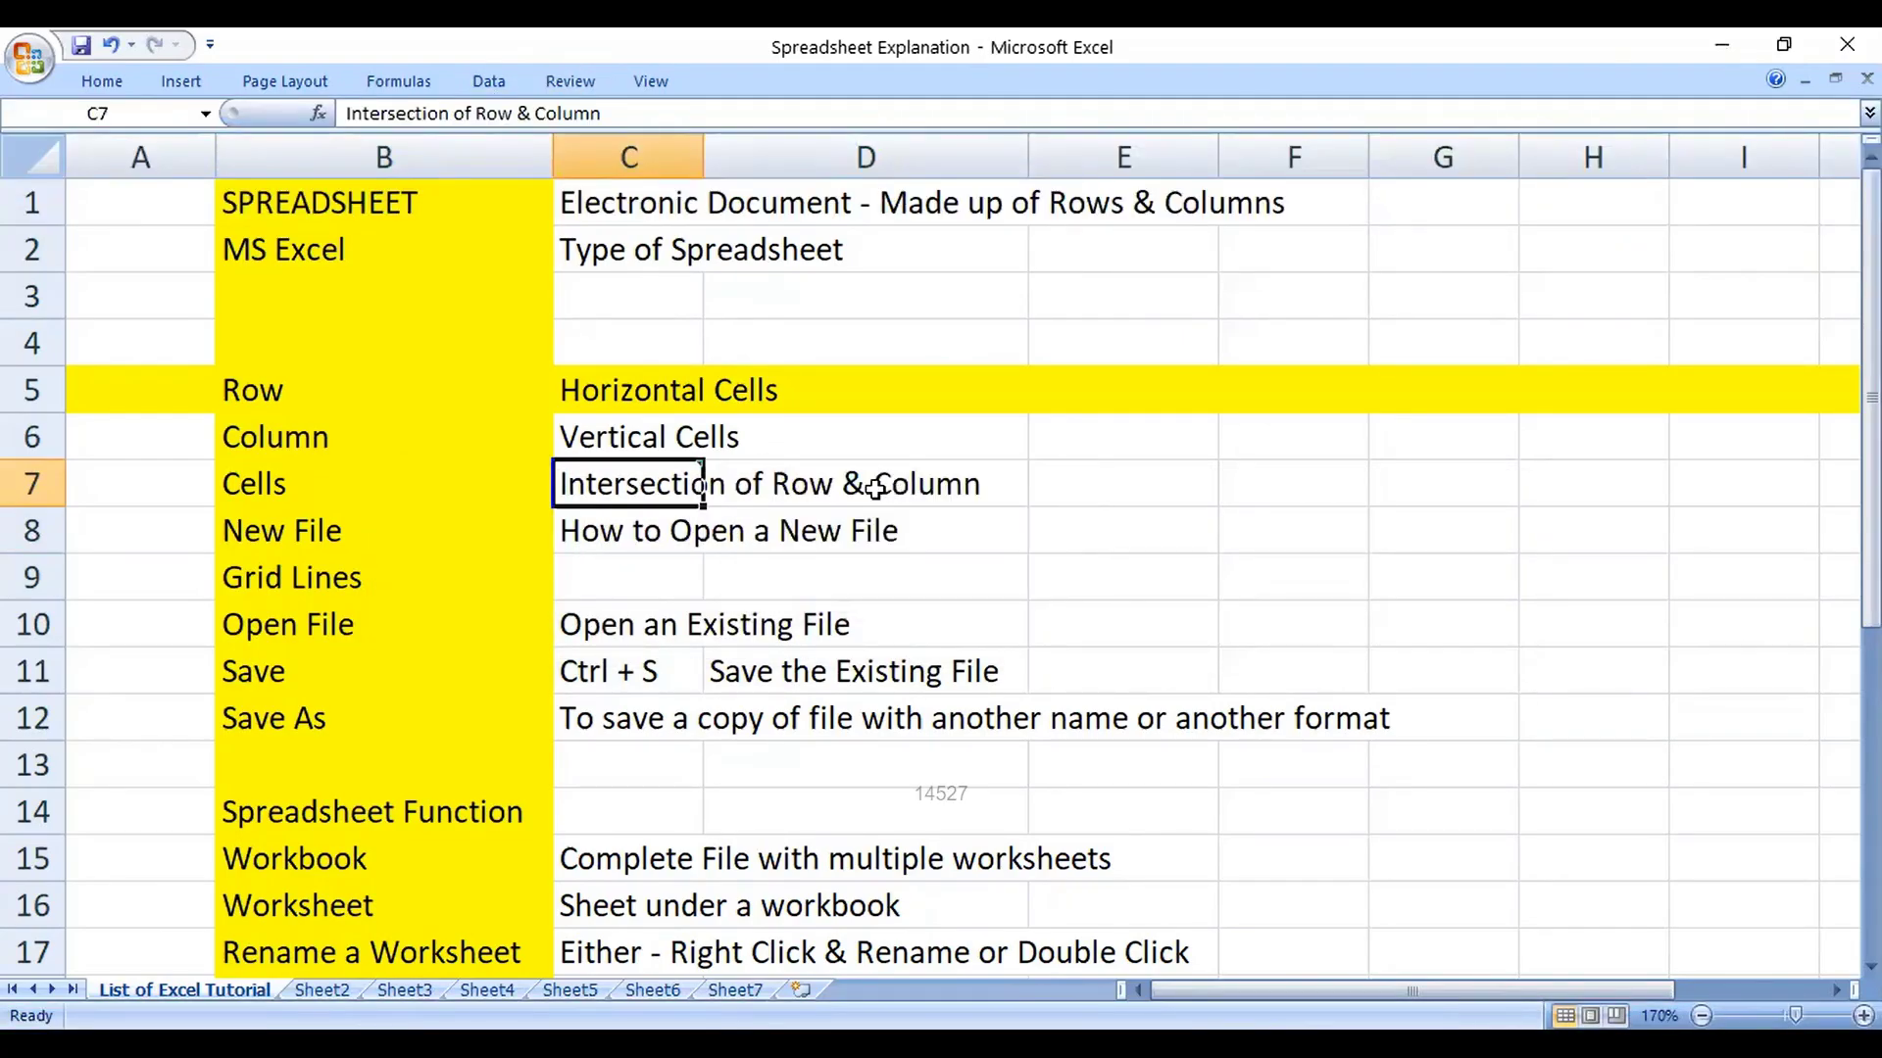
Step: Test editing by deleting 'Cut' in B22, then undo to restore it
{"action": "scroll", "coordinate": [434, 743], "scroll_direction": "down", "scroll_amount": 3}
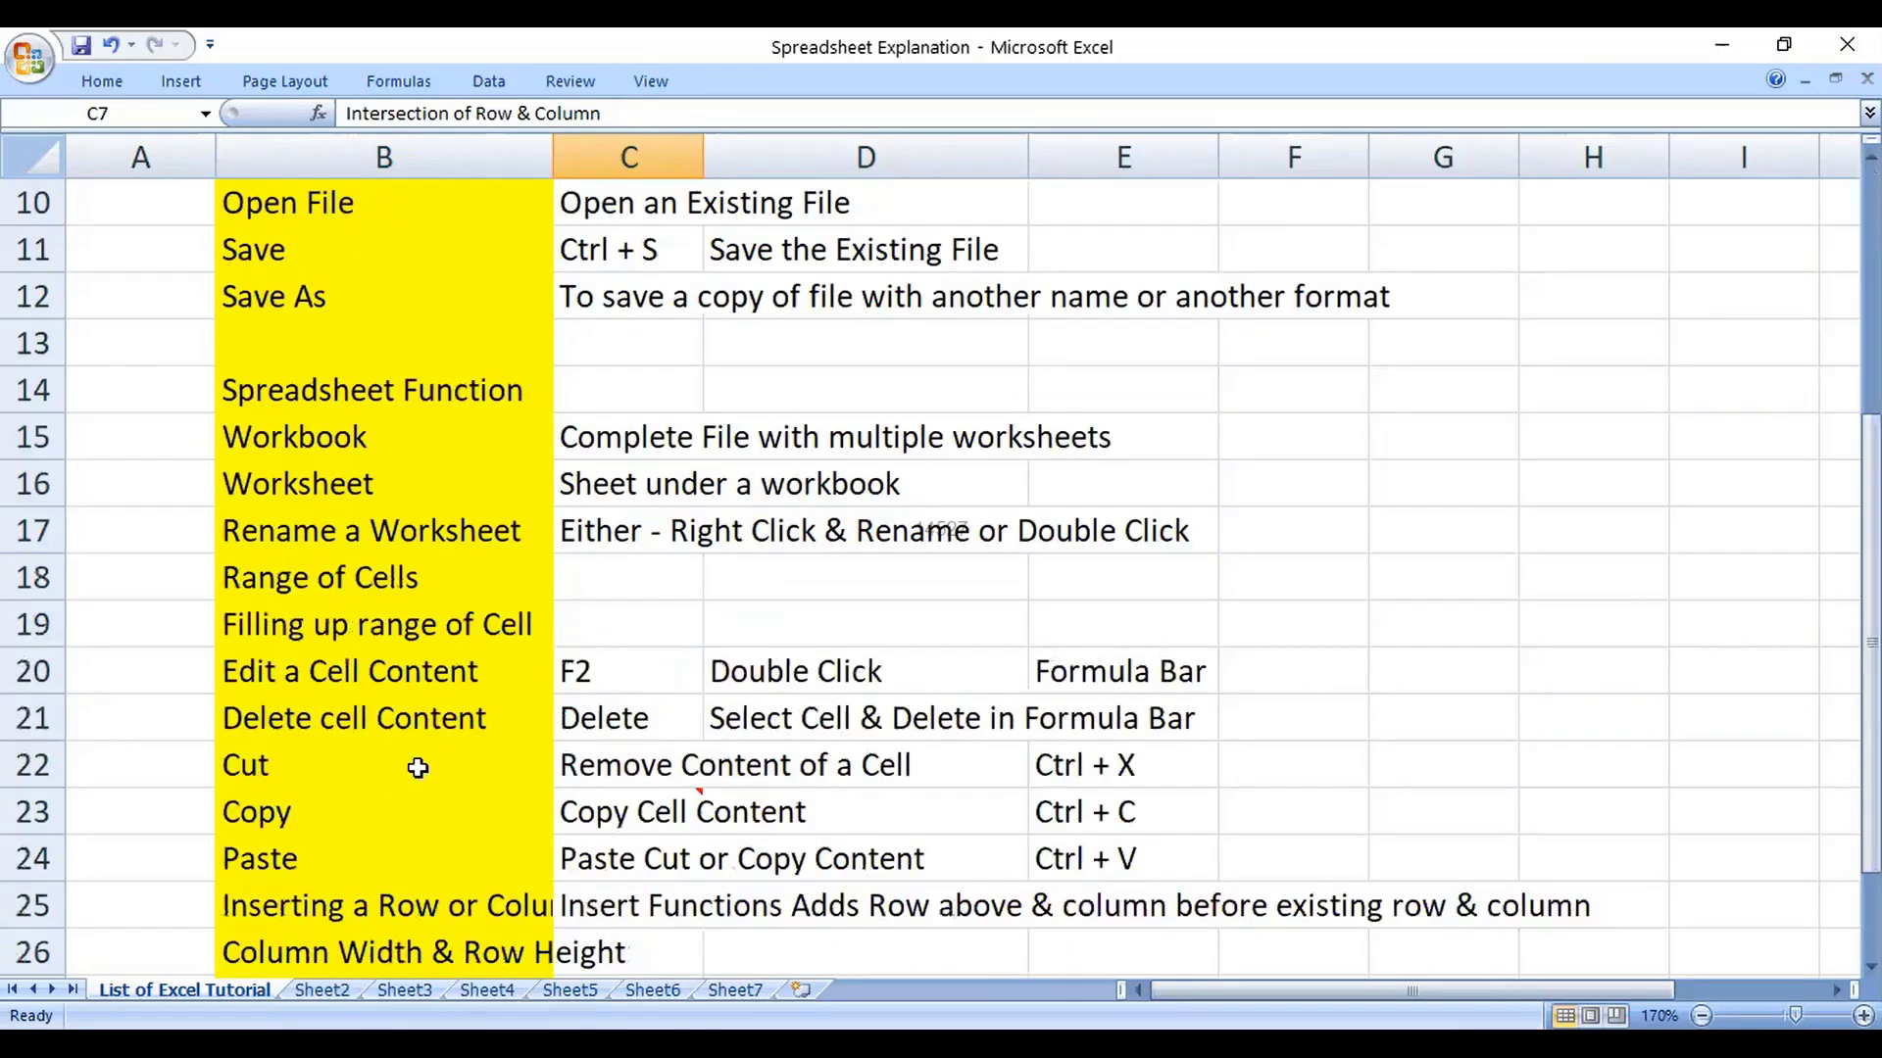
{"action": "left_click", "coordinate": [416, 764]}
{"action": "key", "text": "Delete"}
{"action": "key", "text": "ctrl+z"}
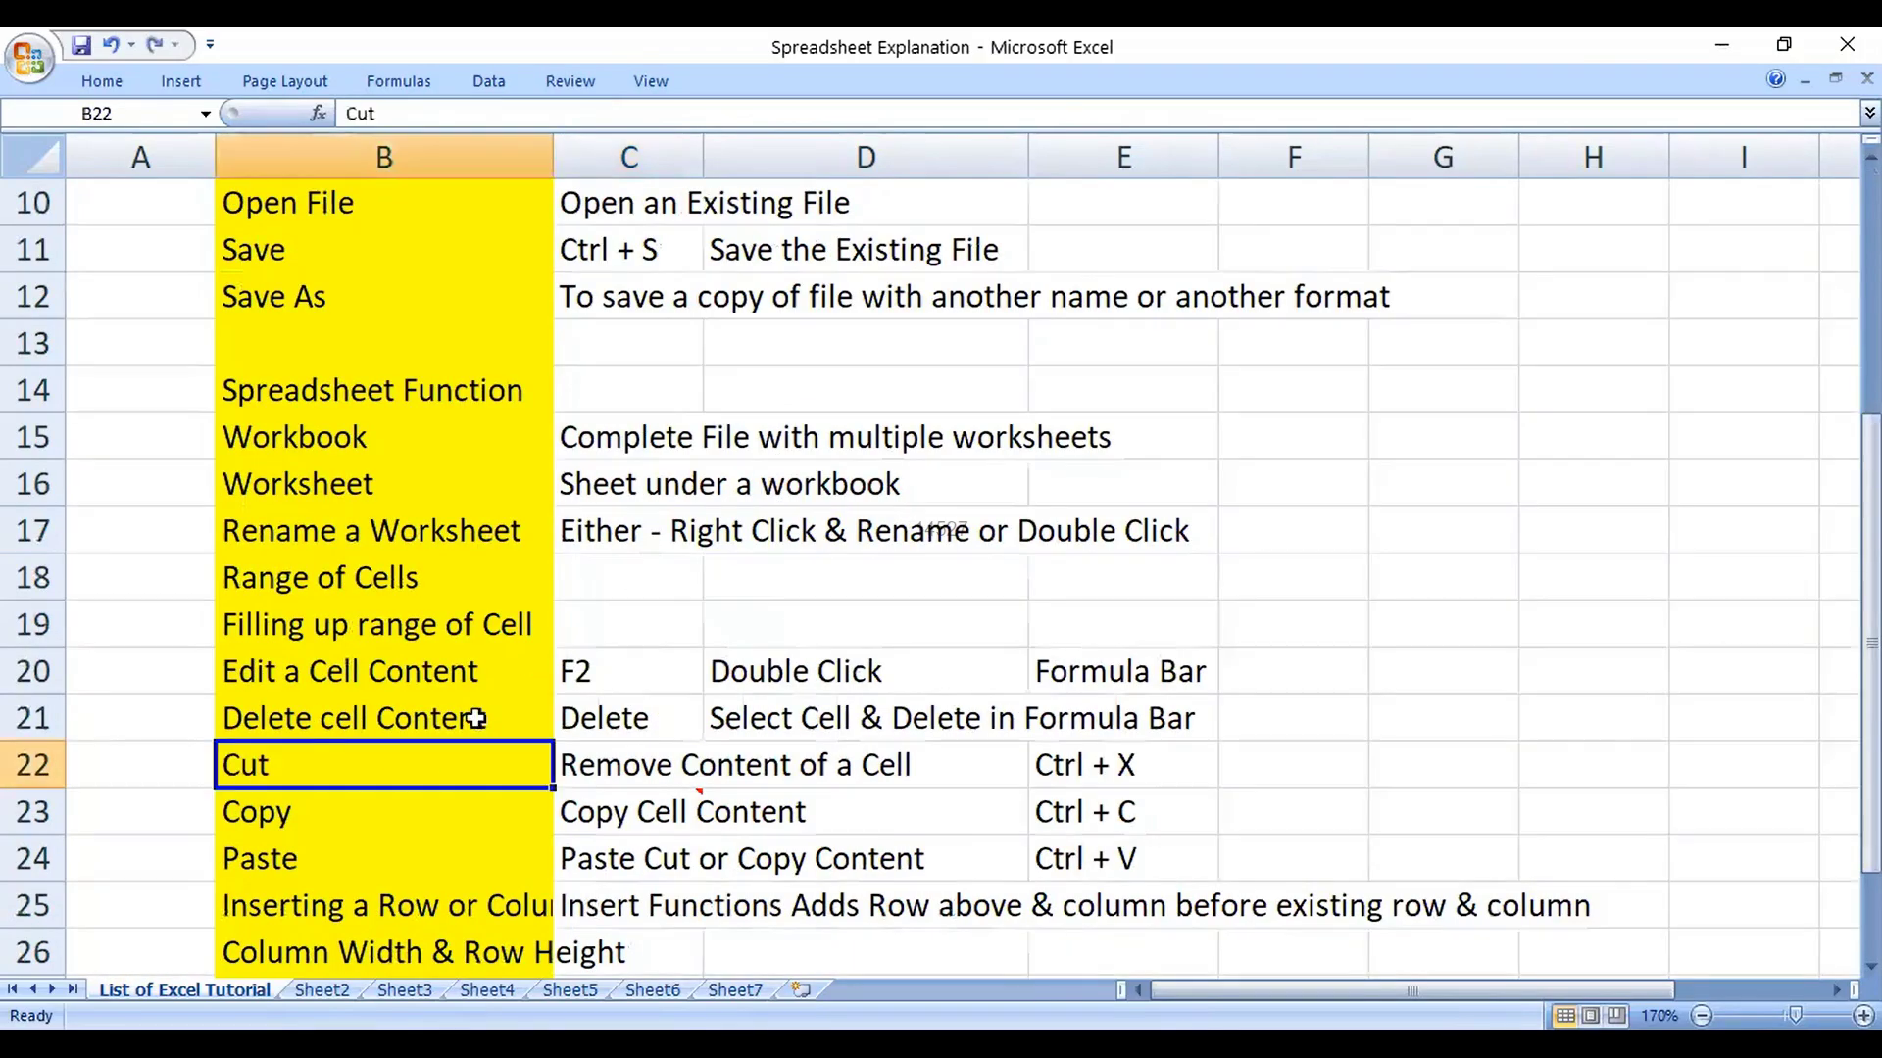
{"action": "scroll", "coordinate": [395, 785], "scroll_direction": "down", "scroll_amount": 3}
{"action": "scroll", "coordinate": [356, 673], "scroll_direction": "up", "scroll_amount": 5}
{"action": "scroll", "coordinate": [765, 410], "scroll_direction": "up", "scroll_amount": 1}
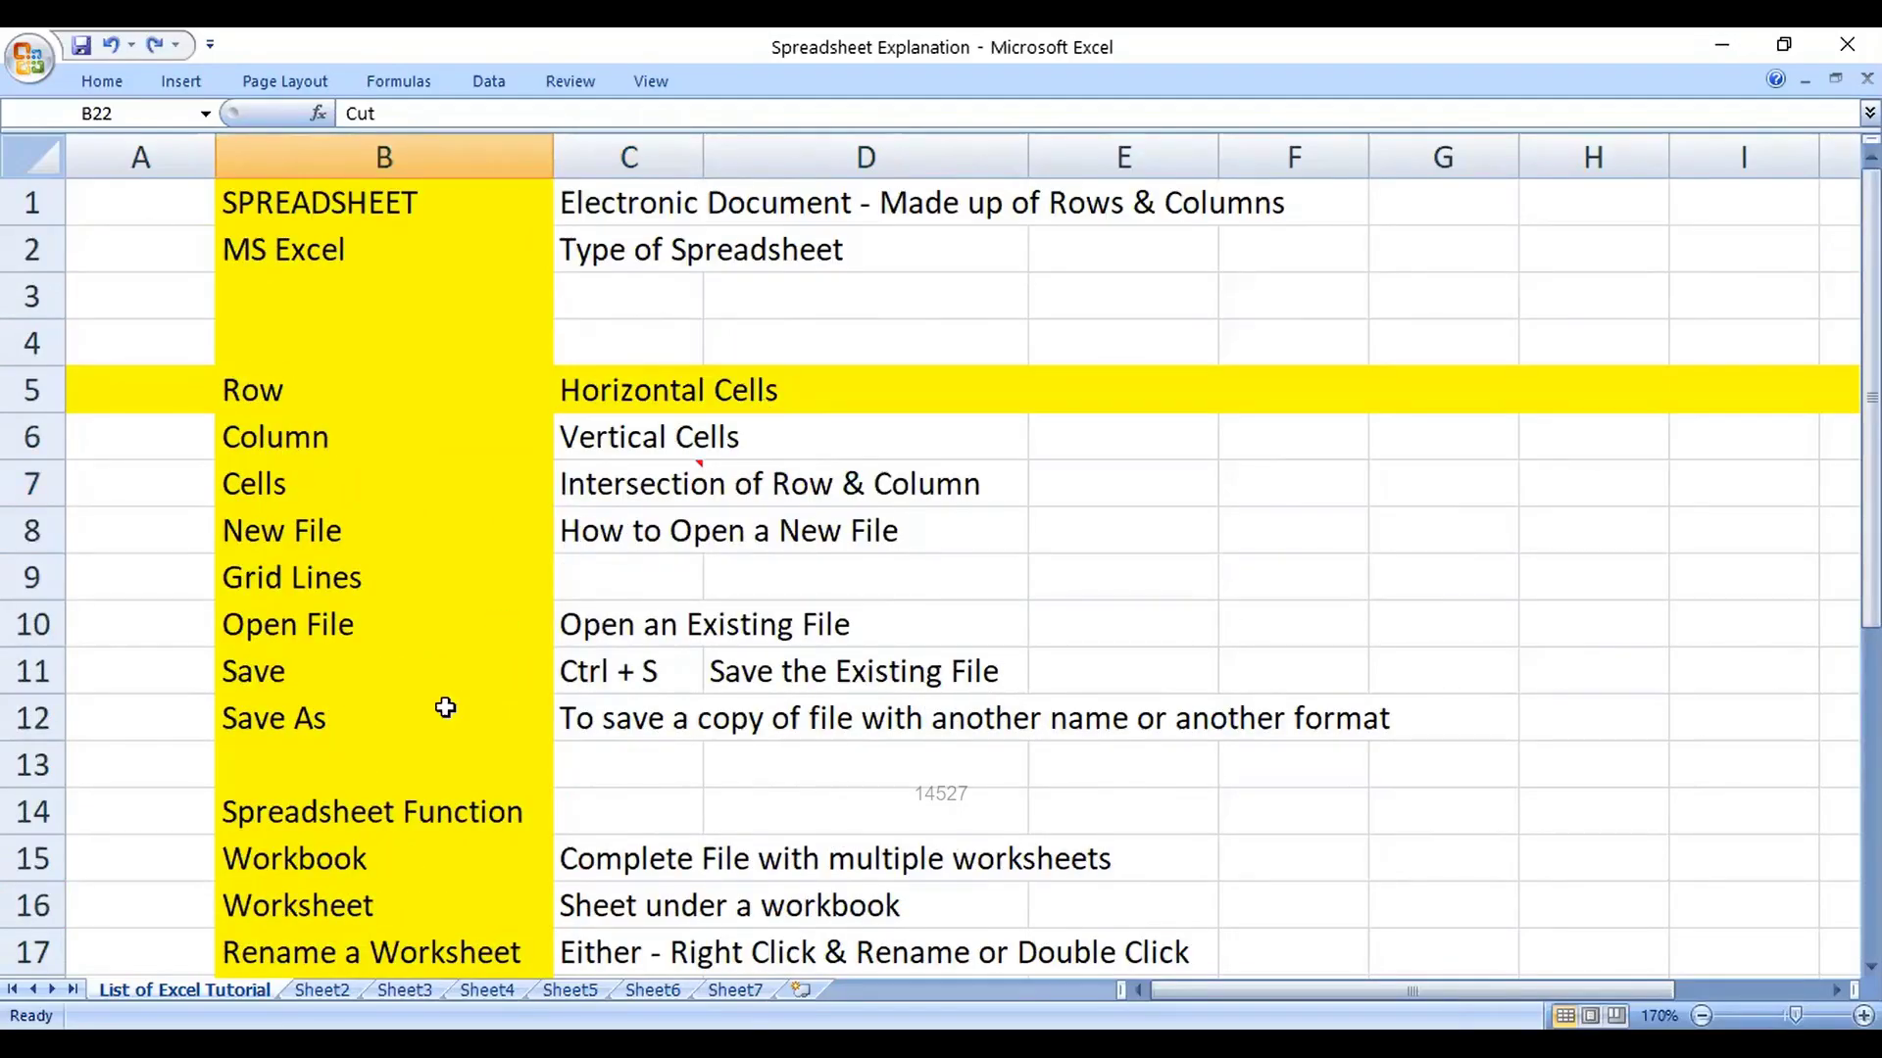
Step: Enter 'Protect Worksheet' in B30, 'Protect Workbook' in B31, and 'review tab & protect Worksheet' in C30
{"action": "scroll", "coordinate": [370, 756], "scroll_direction": "down", "scroll_amount": 6}
{"action": "left_click", "coordinate": [366, 697]}
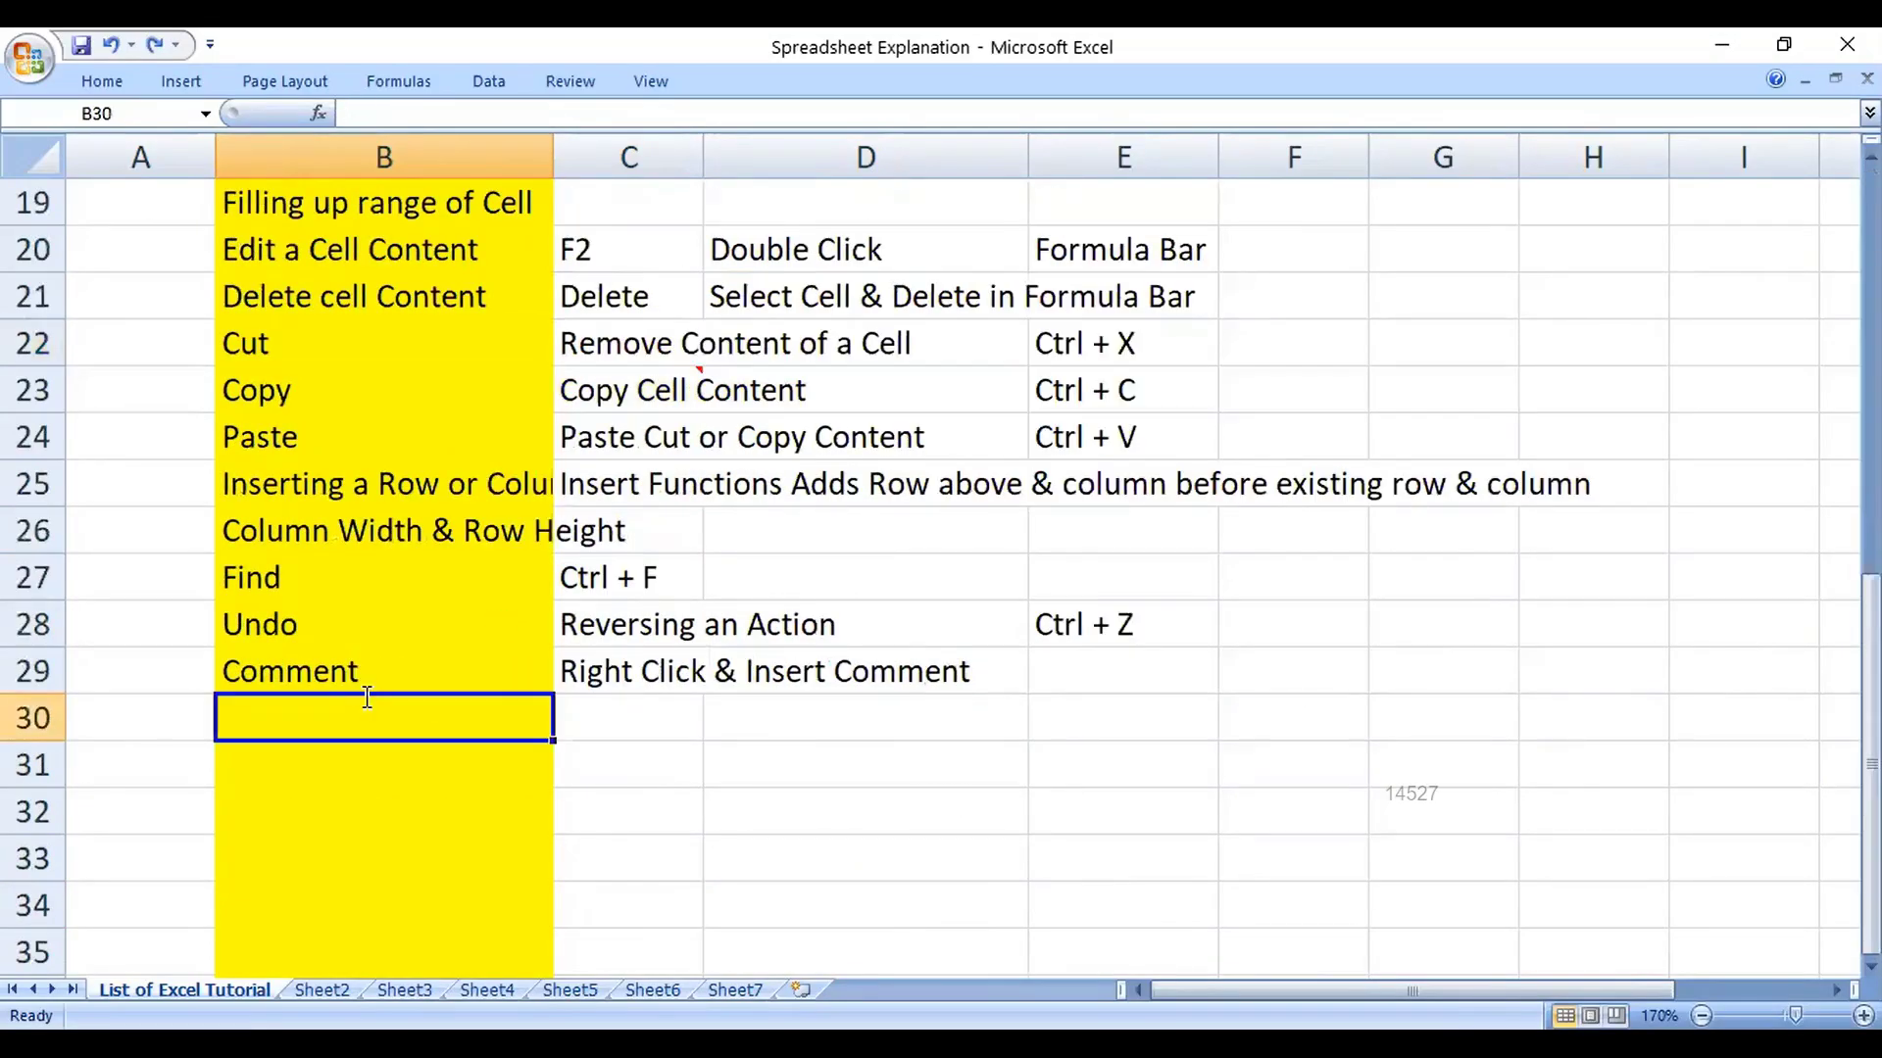
{"action": "type", "text": "Protect Workshe"}
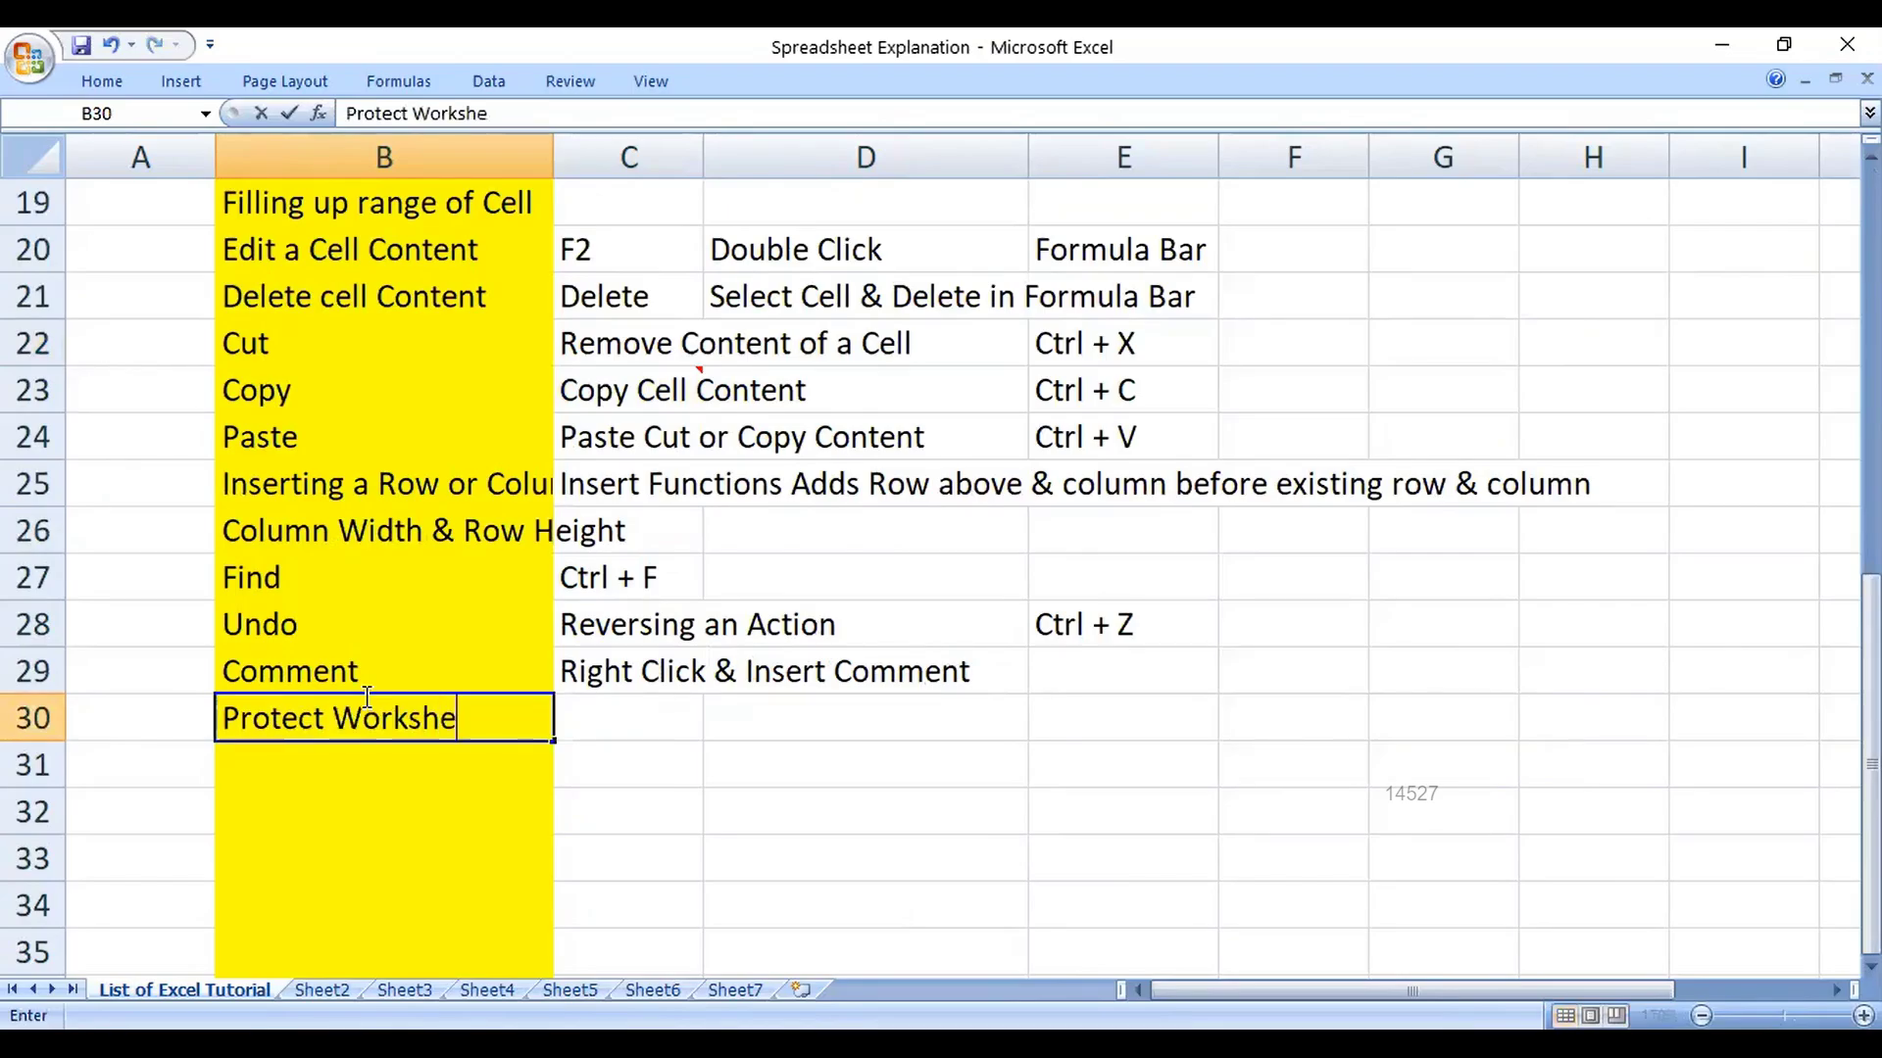
{"action": "type", "text": "et"}
{"action": "key", "text": "Return"}
{"action": "type", "text": "Protect Work"}
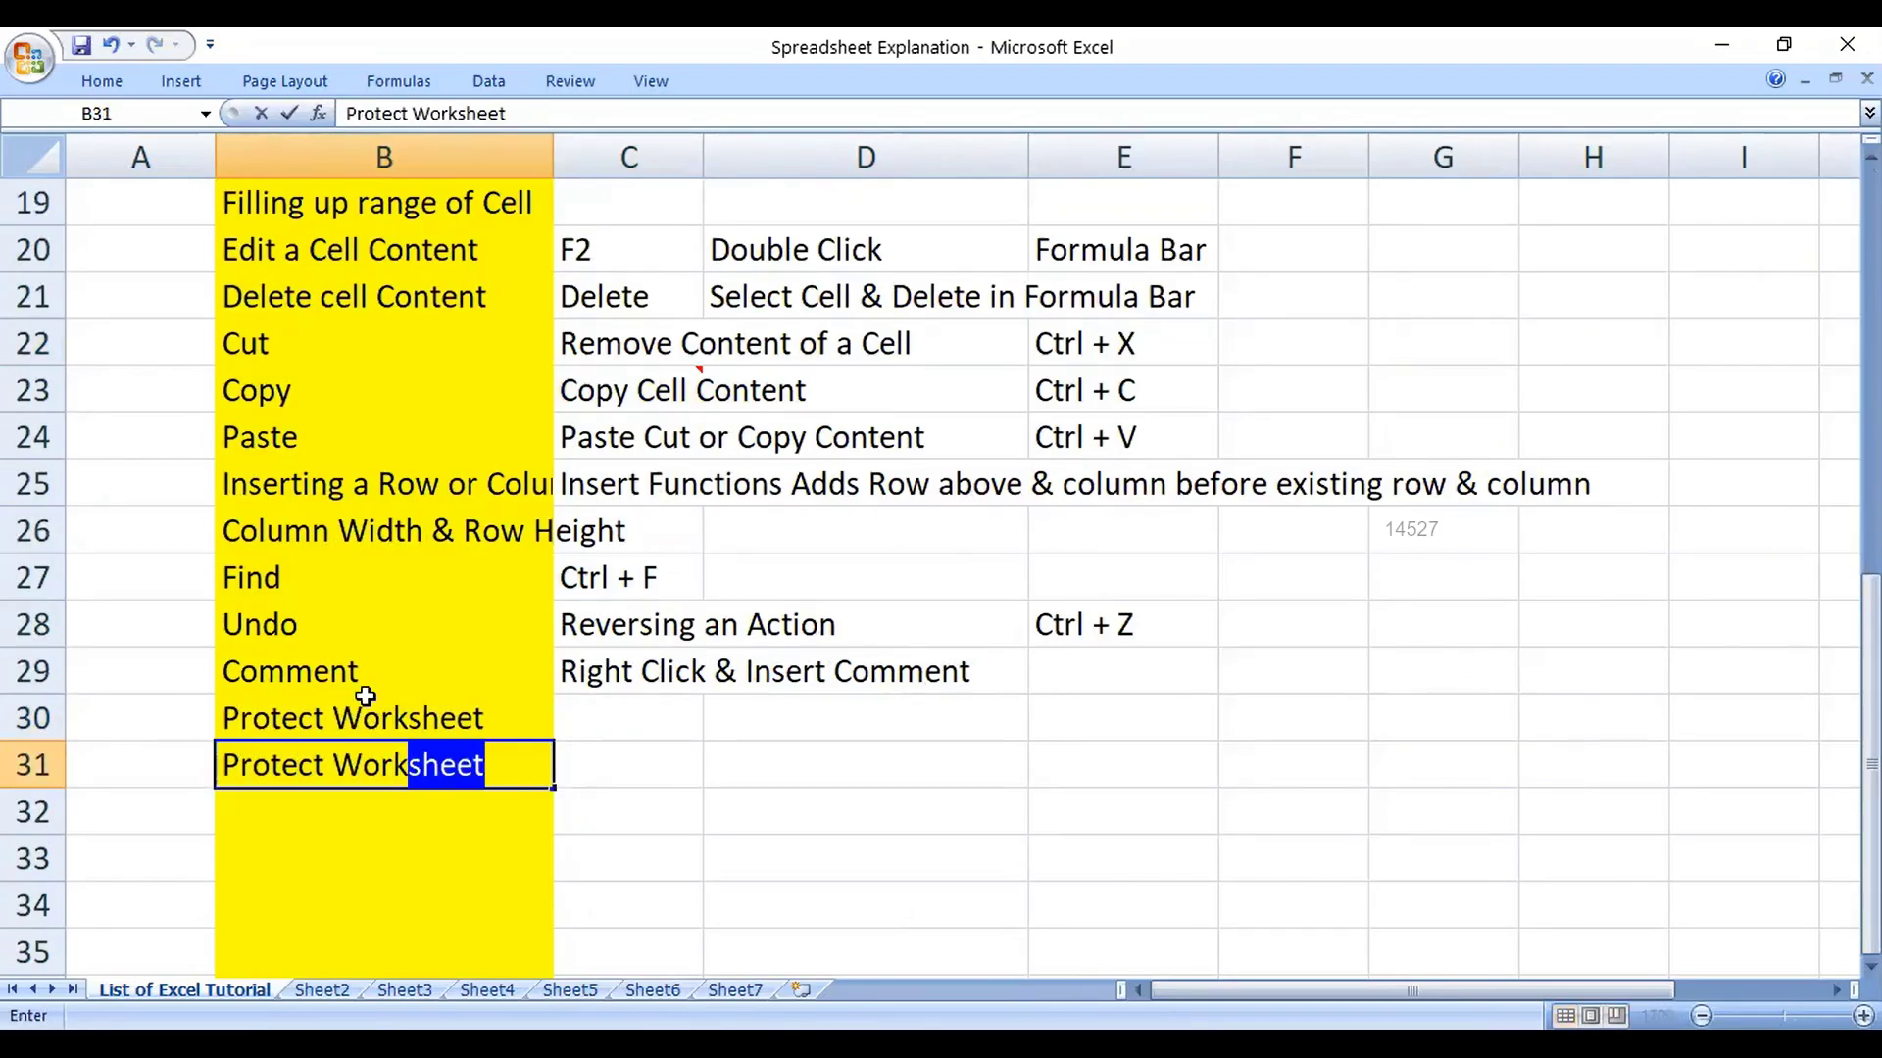
{"action": "type", "text": "book"}
{"action": "key", "text": "Up"}
{"action": "key", "text": "Right"}
{"action": "type", "text": "revie"}
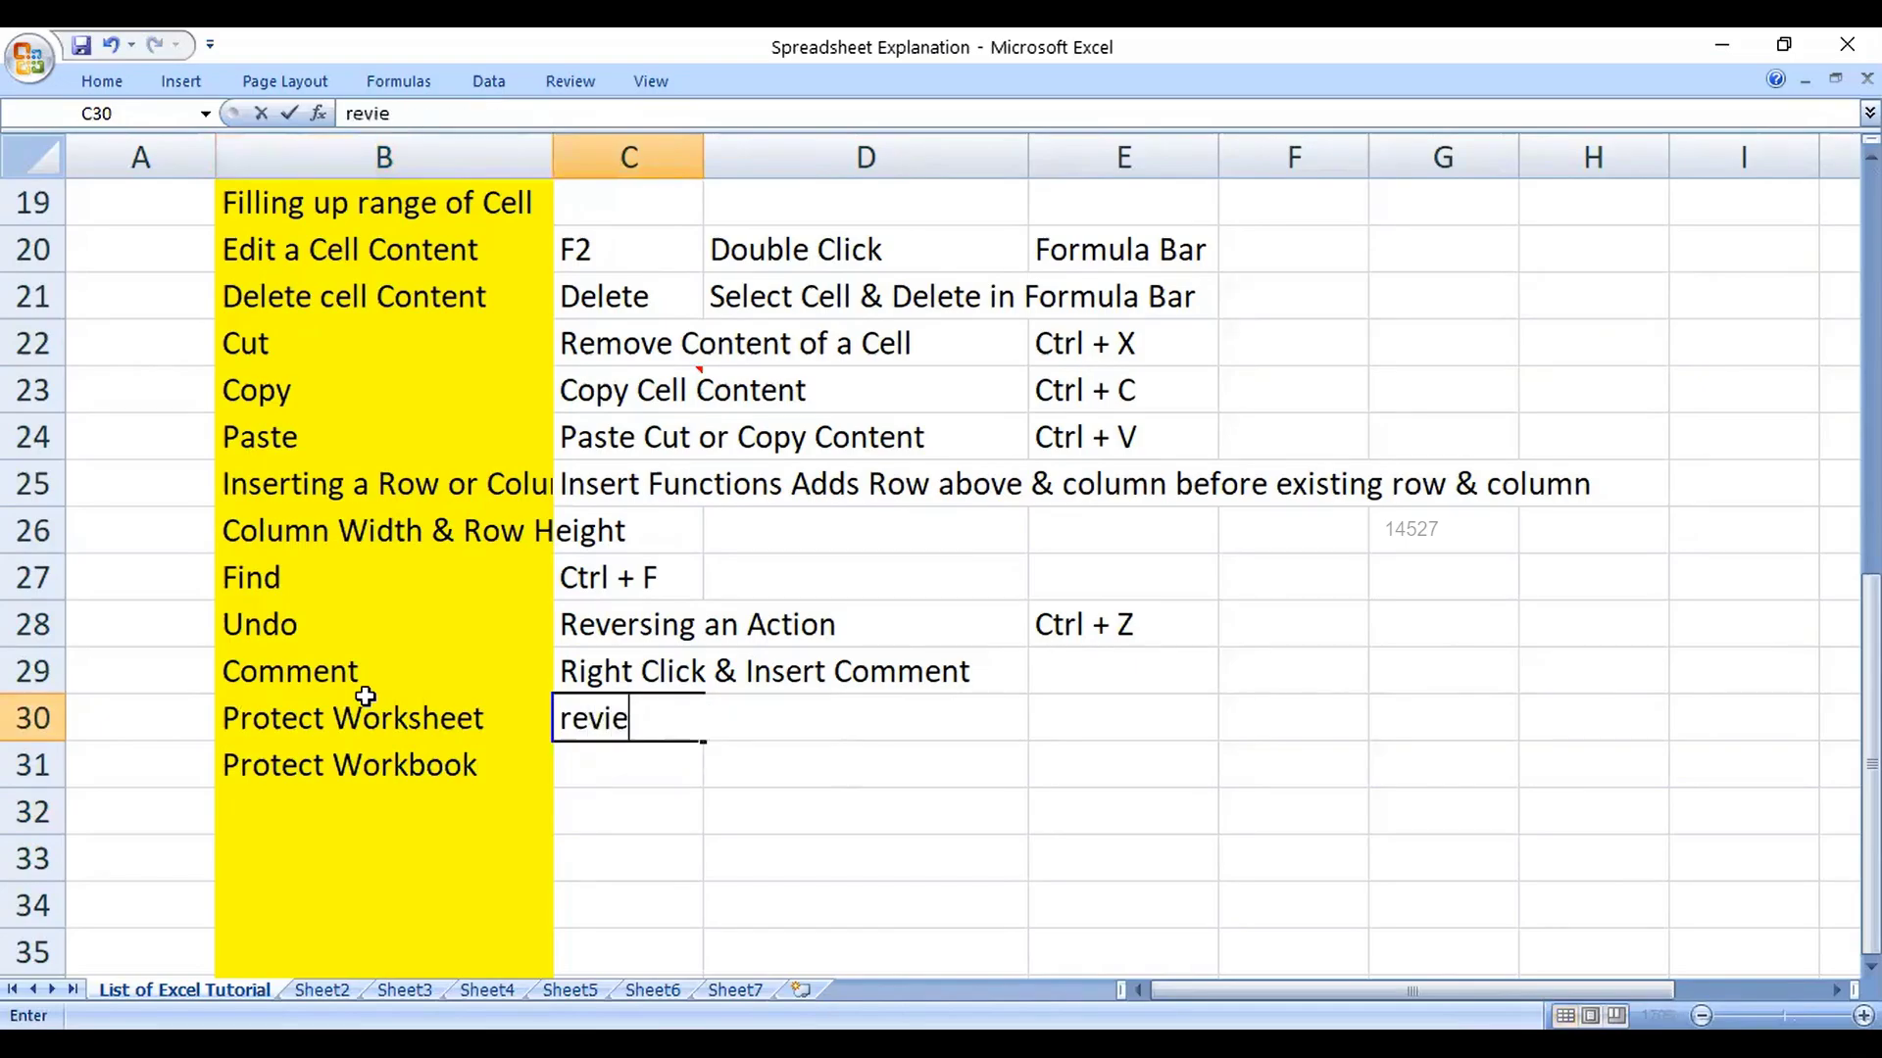
{"action": "type", "text": "w tab & protect "}
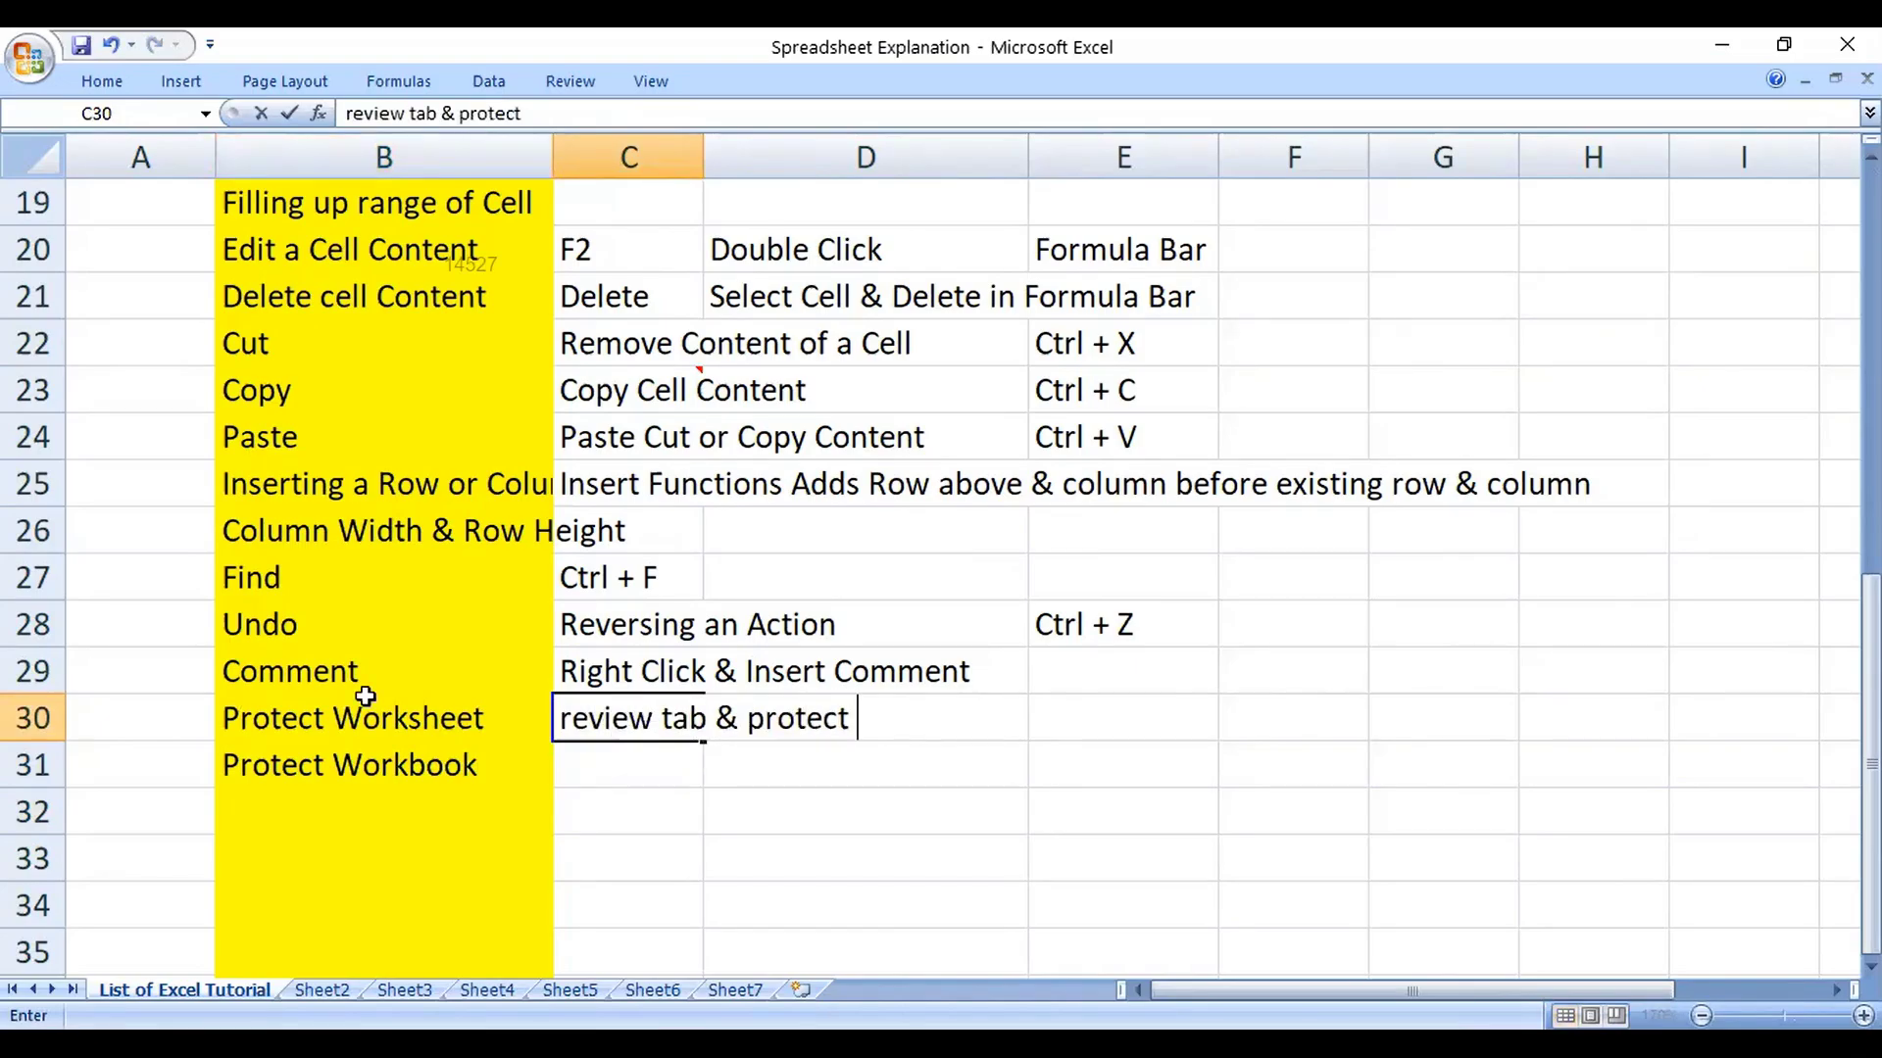
{"action": "type", "text": "Worksheet"}
{"action": "key", "text": "Return"}
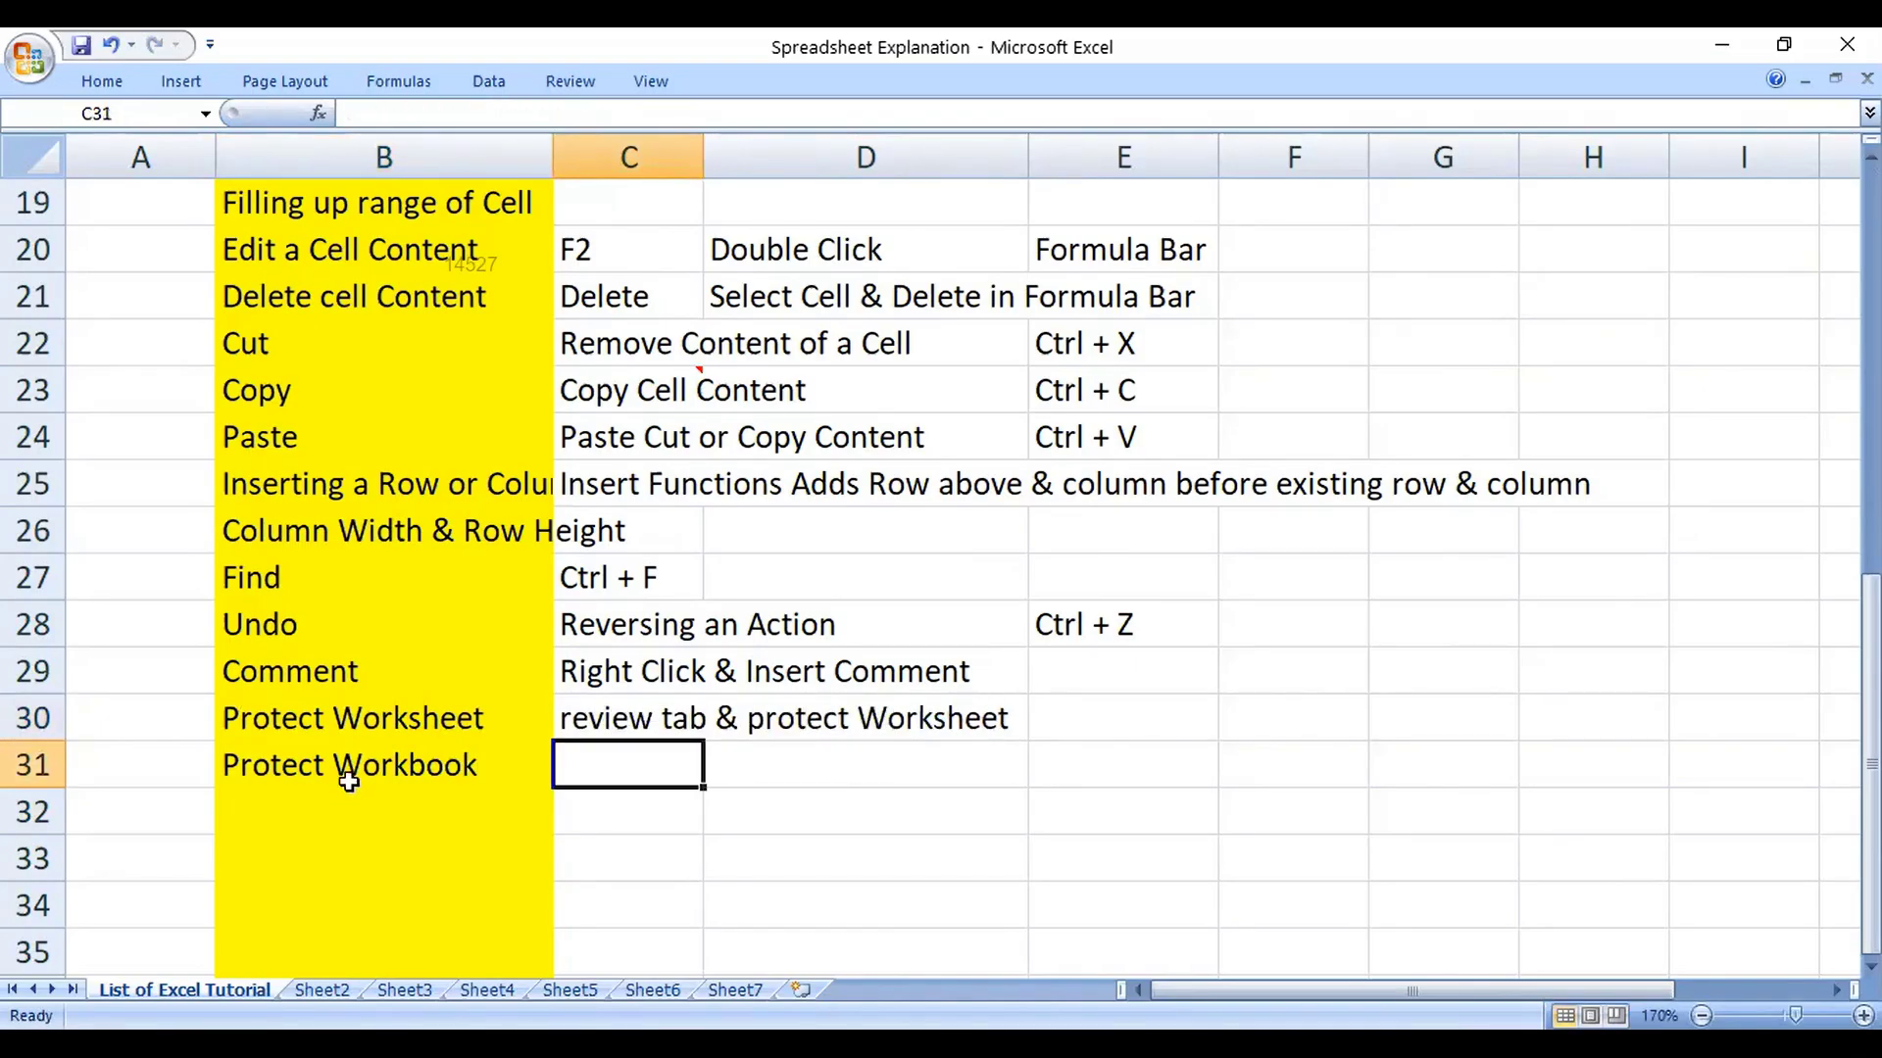
Step: Start Save As from the Office menu, open the Tools list, then cancel
{"action": "left_click", "coordinate": [21, 70]}
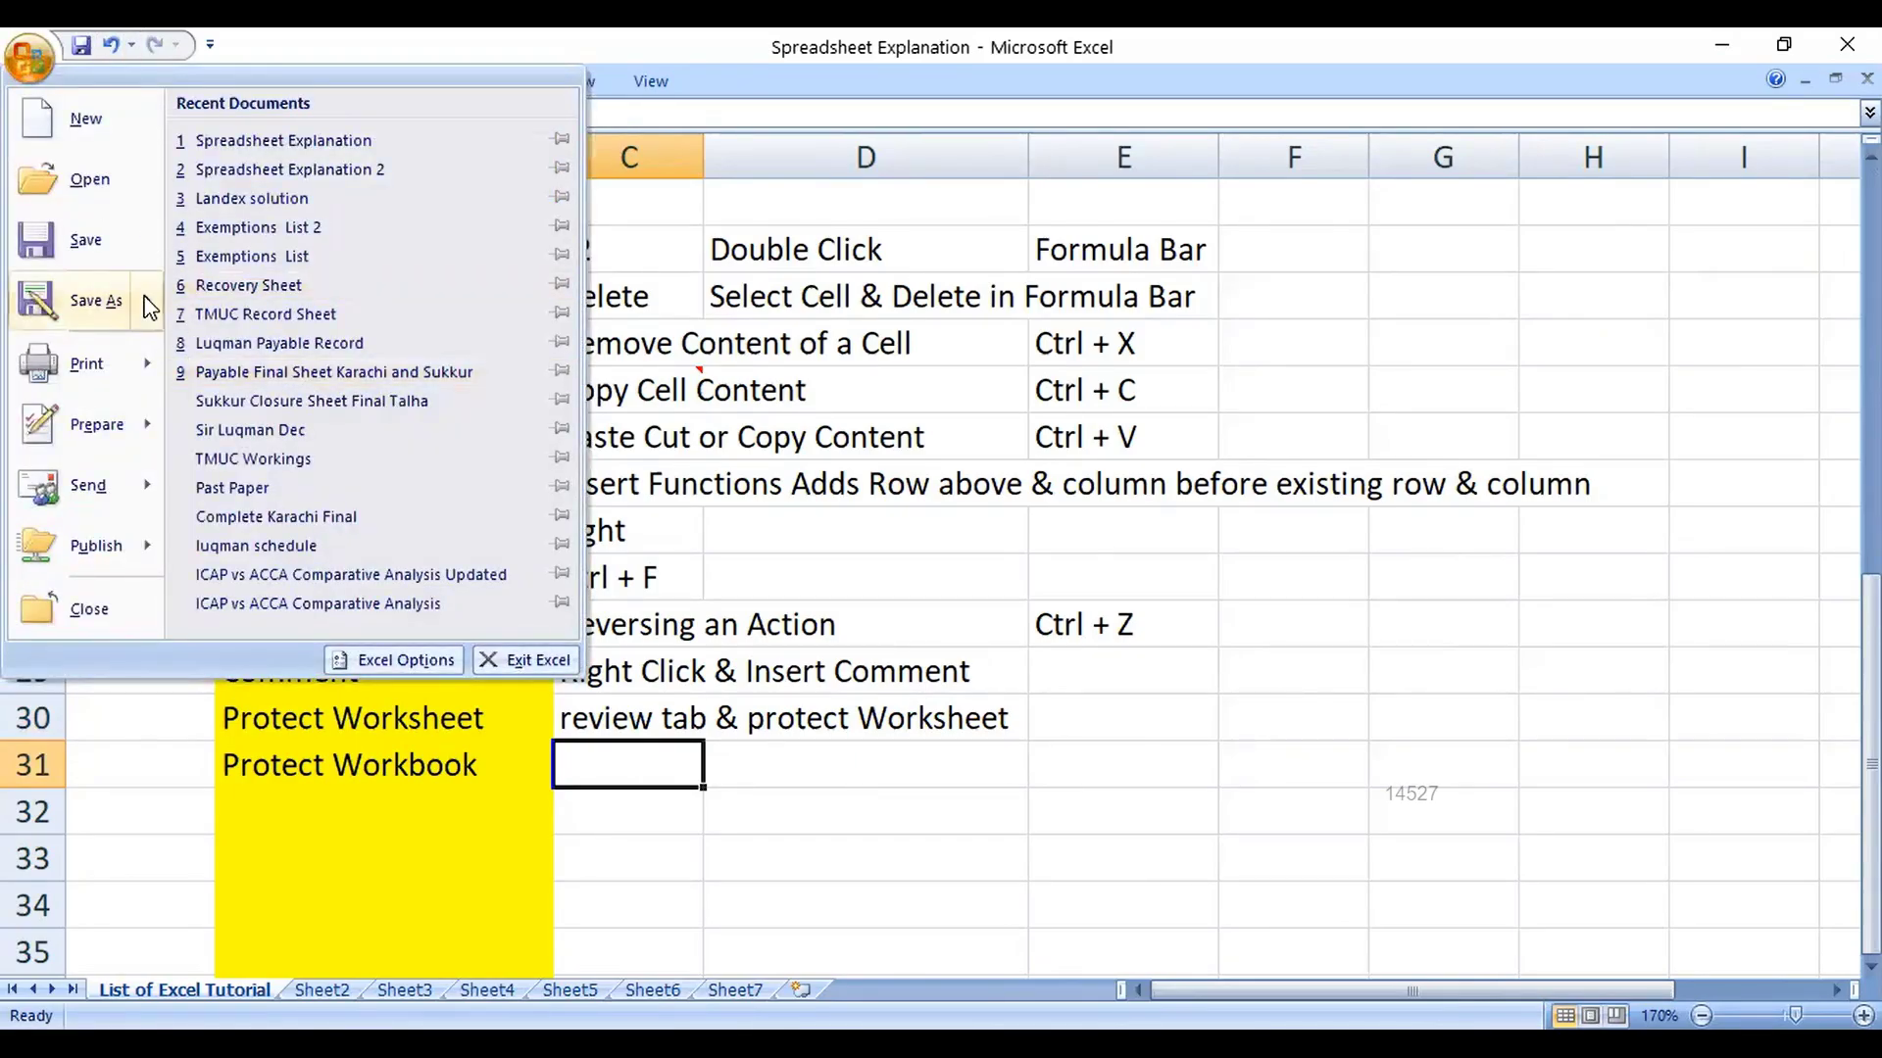
{"action": "mouse_move", "coordinate": [147, 306]}
{"action": "left_click", "coordinate": [345, 163]}
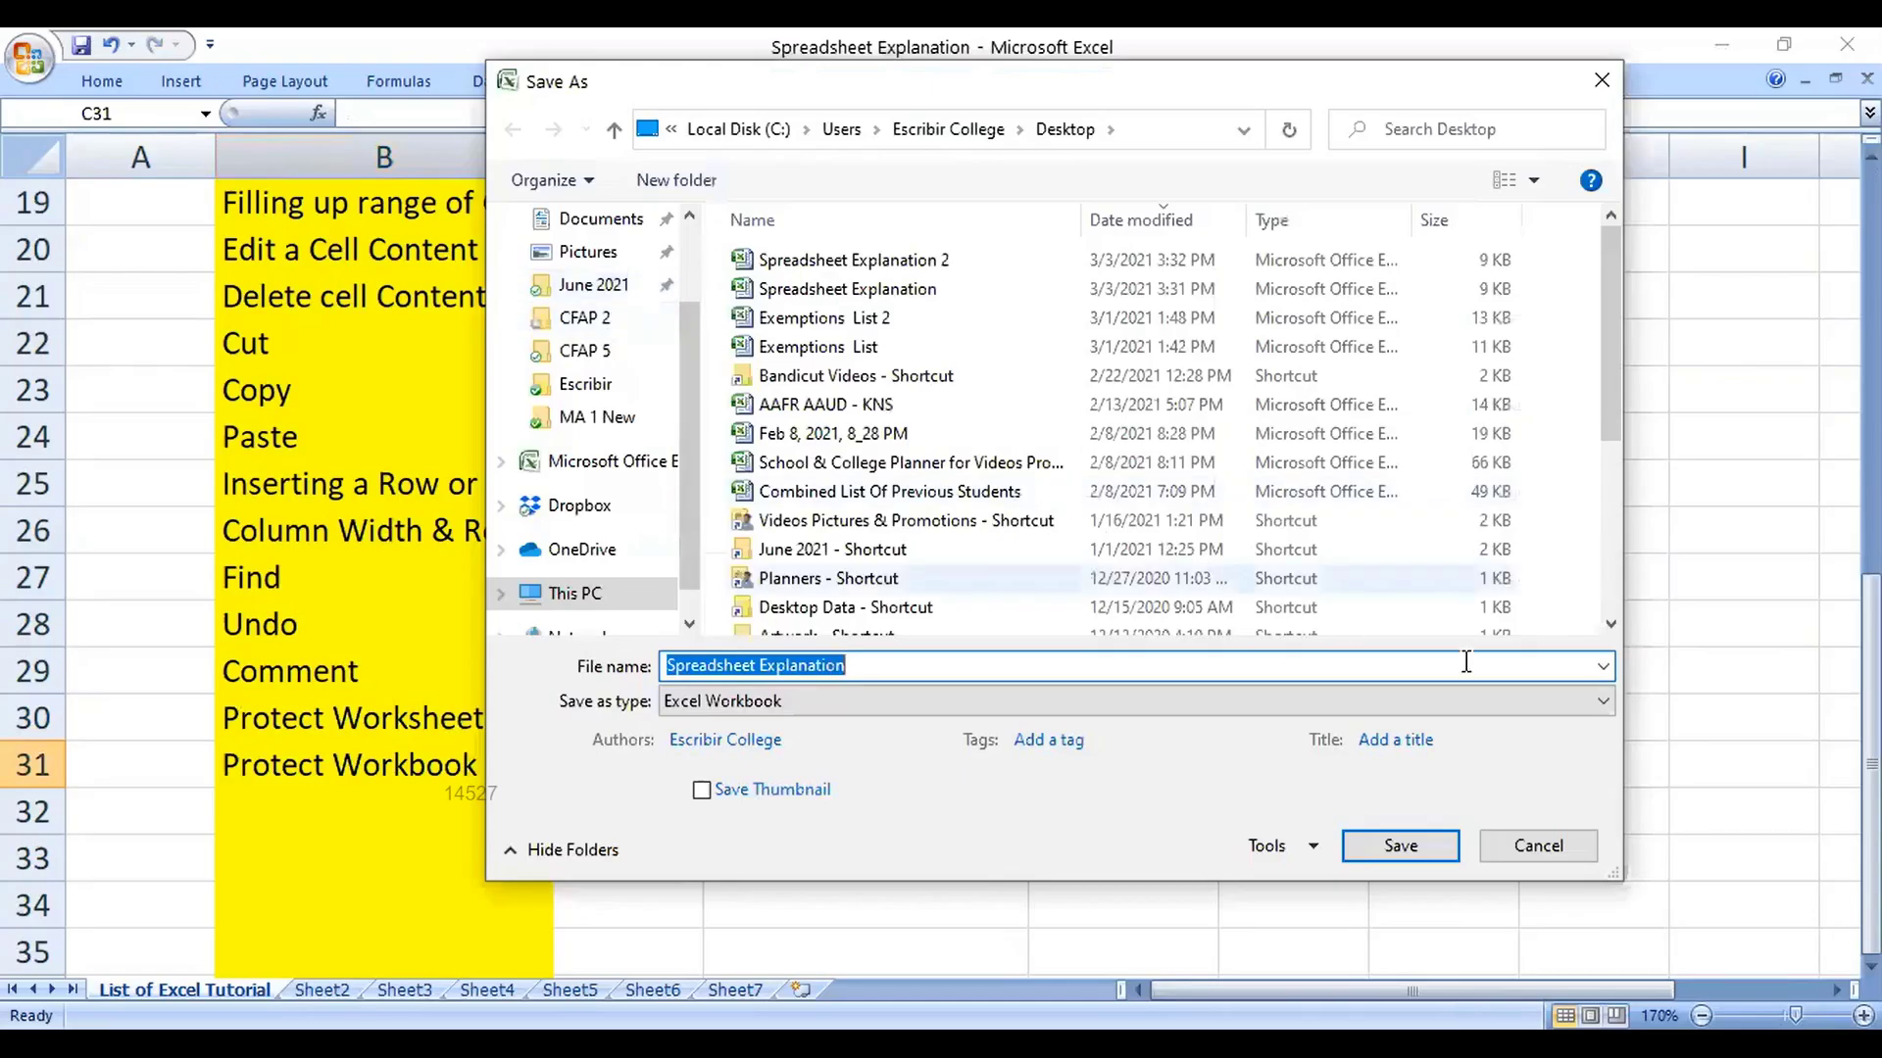
{"action": "left_click", "coordinate": [1312, 849]}
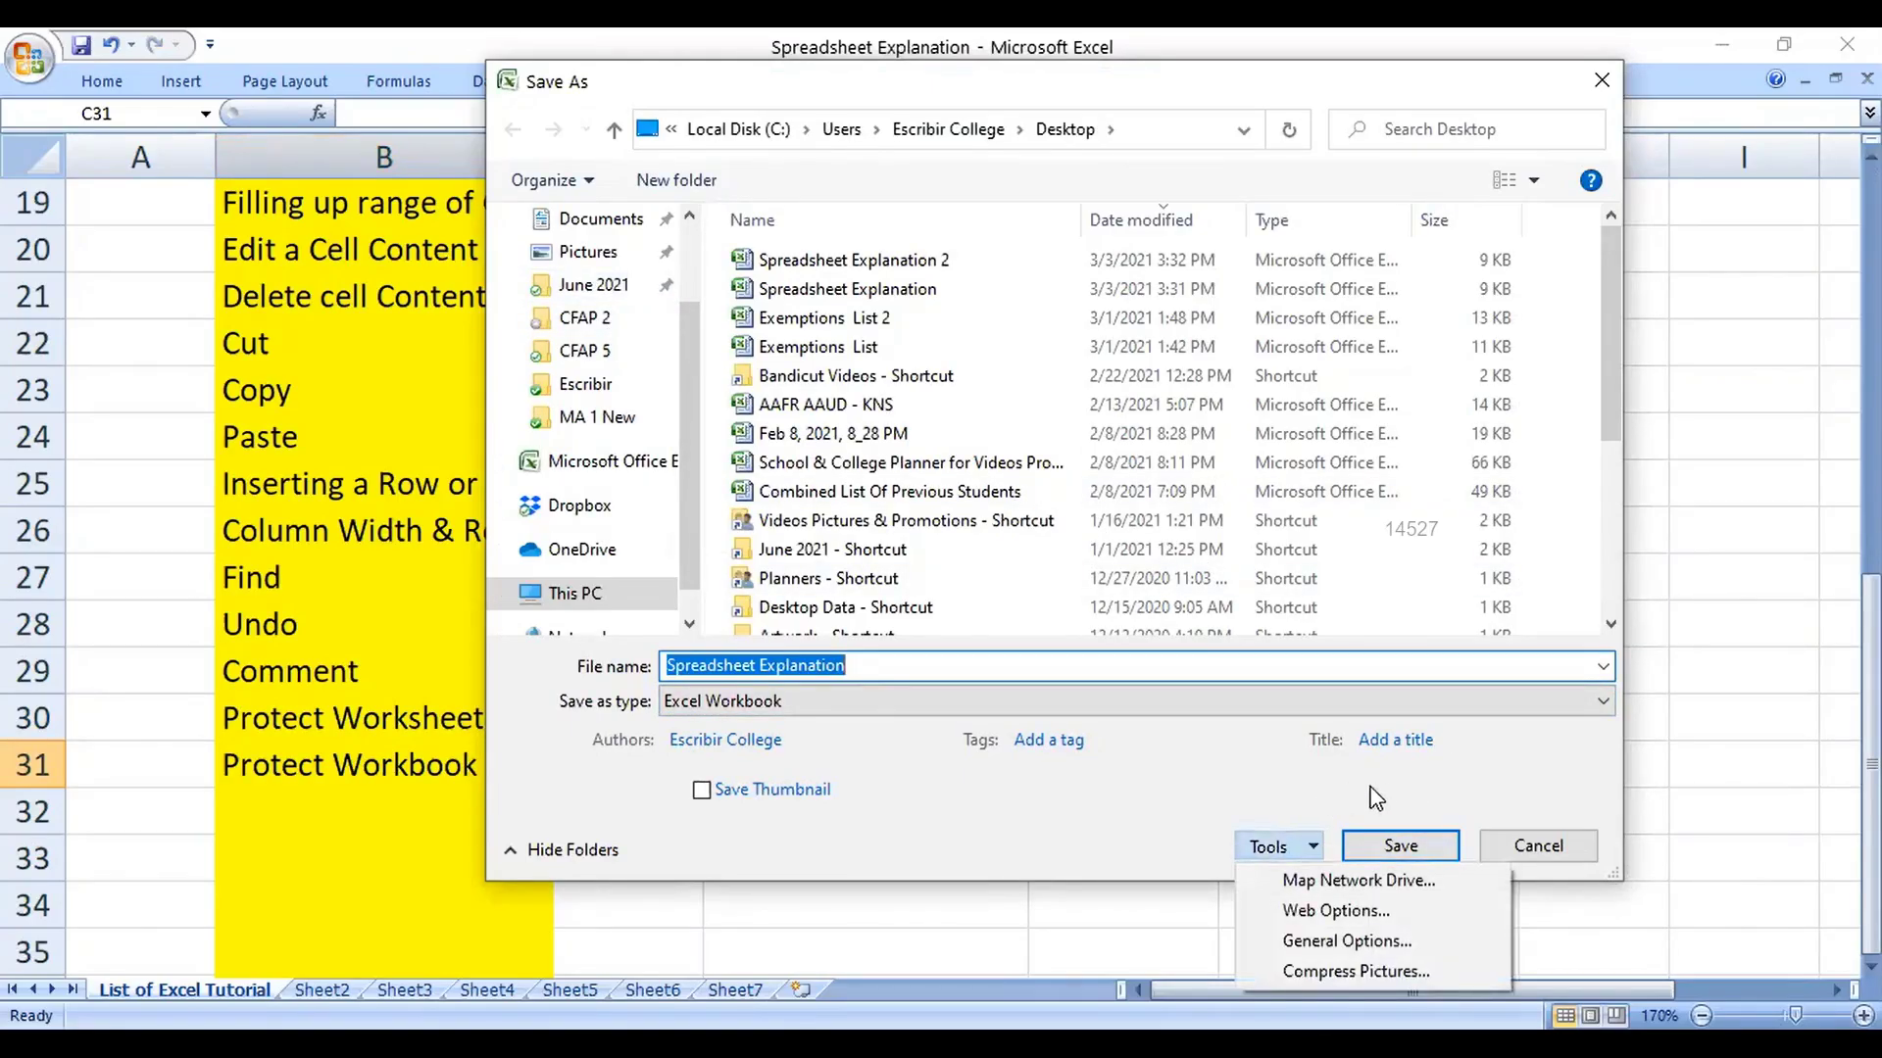
{"action": "left_click", "coordinate": [1536, 847]}
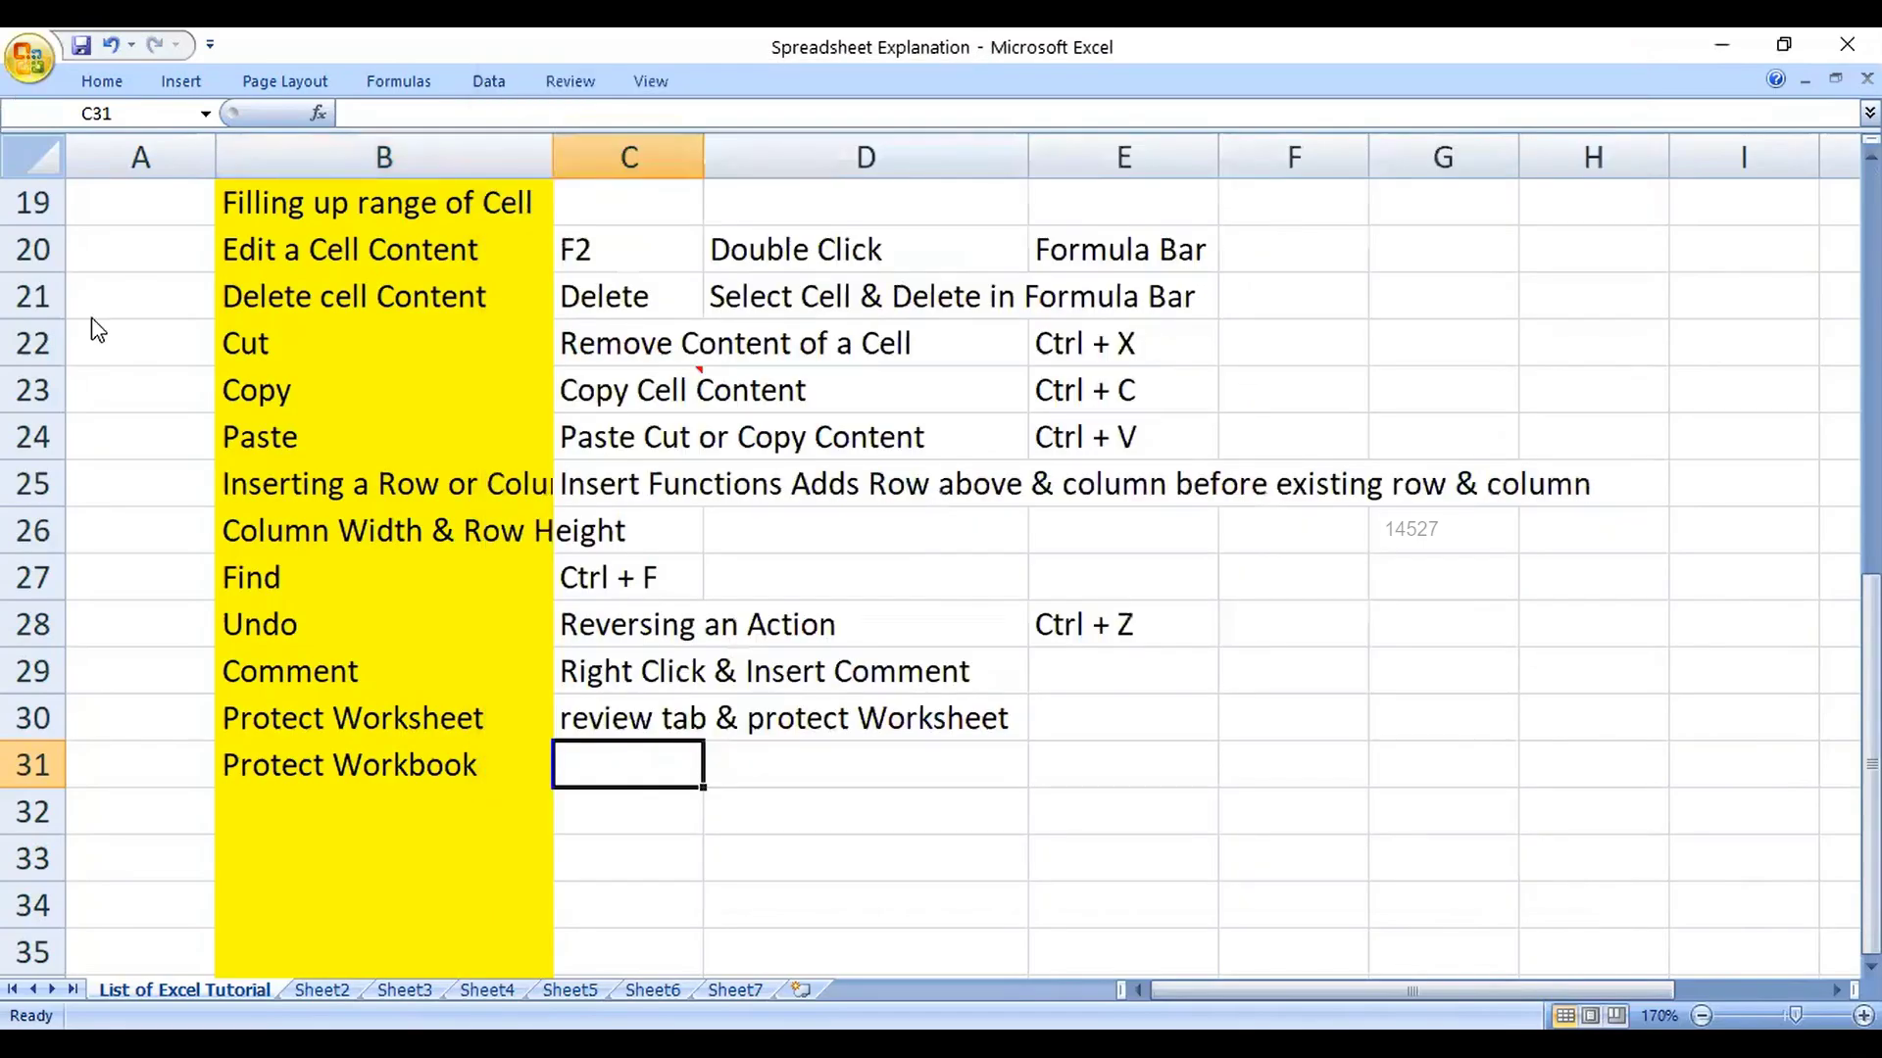
Step: Reopen Save As with F12, set a password to open in General Options, and replace the file
{"action": "key", "text": "F12"}
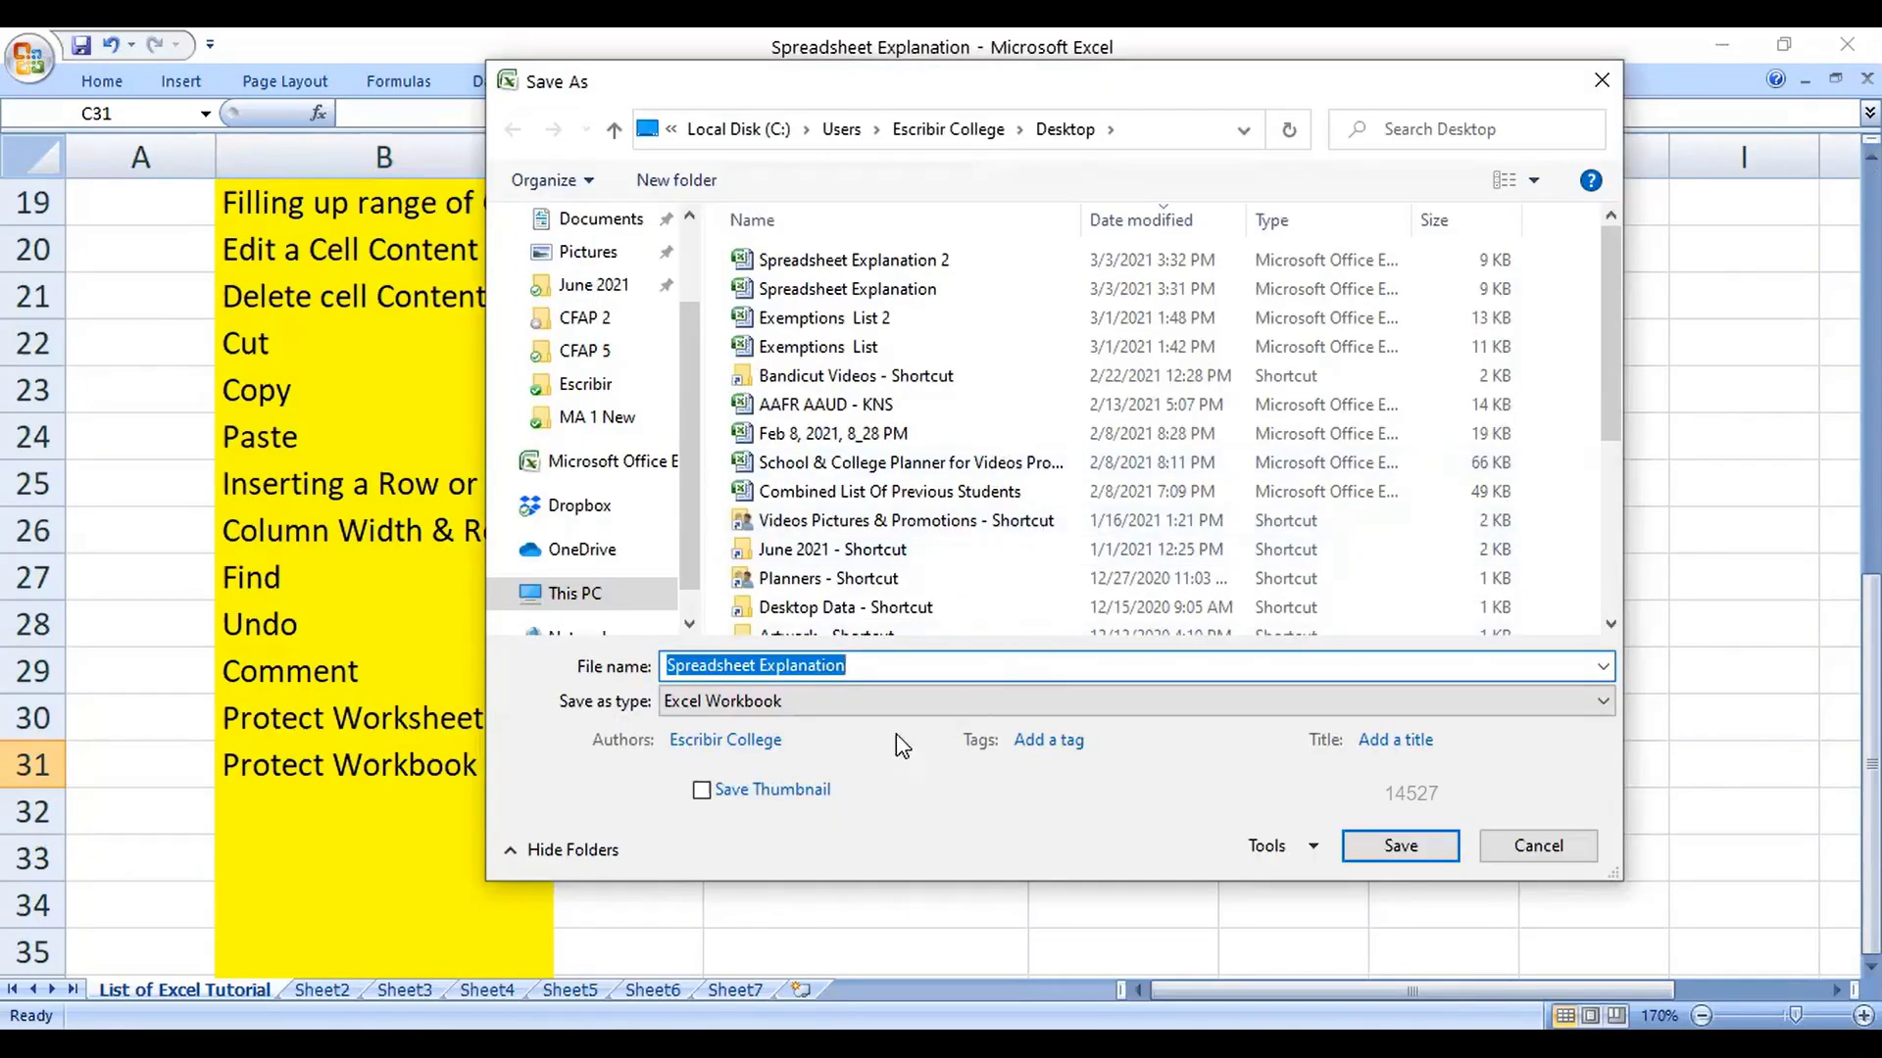
{"action": "left_click", "coordinate": [1315, 848]}
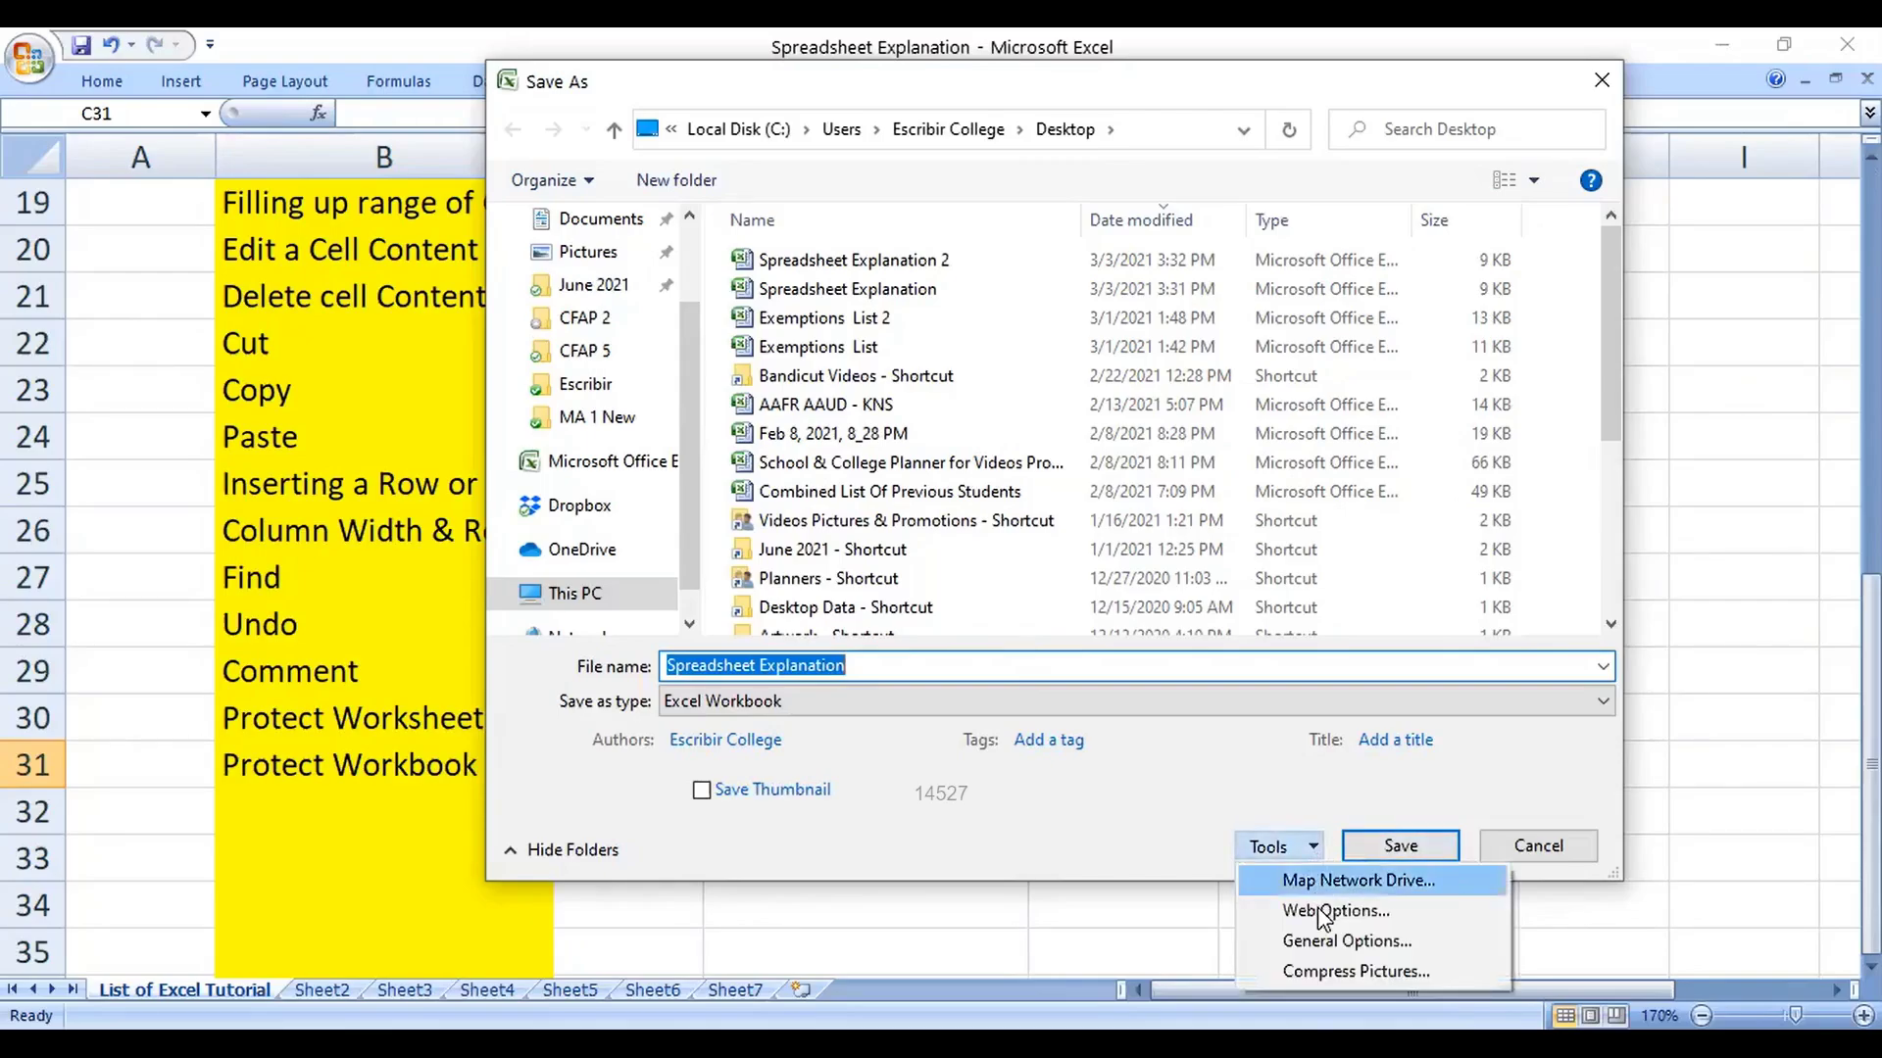
{"action": "left_click", "coordinate": [1321, 939]}
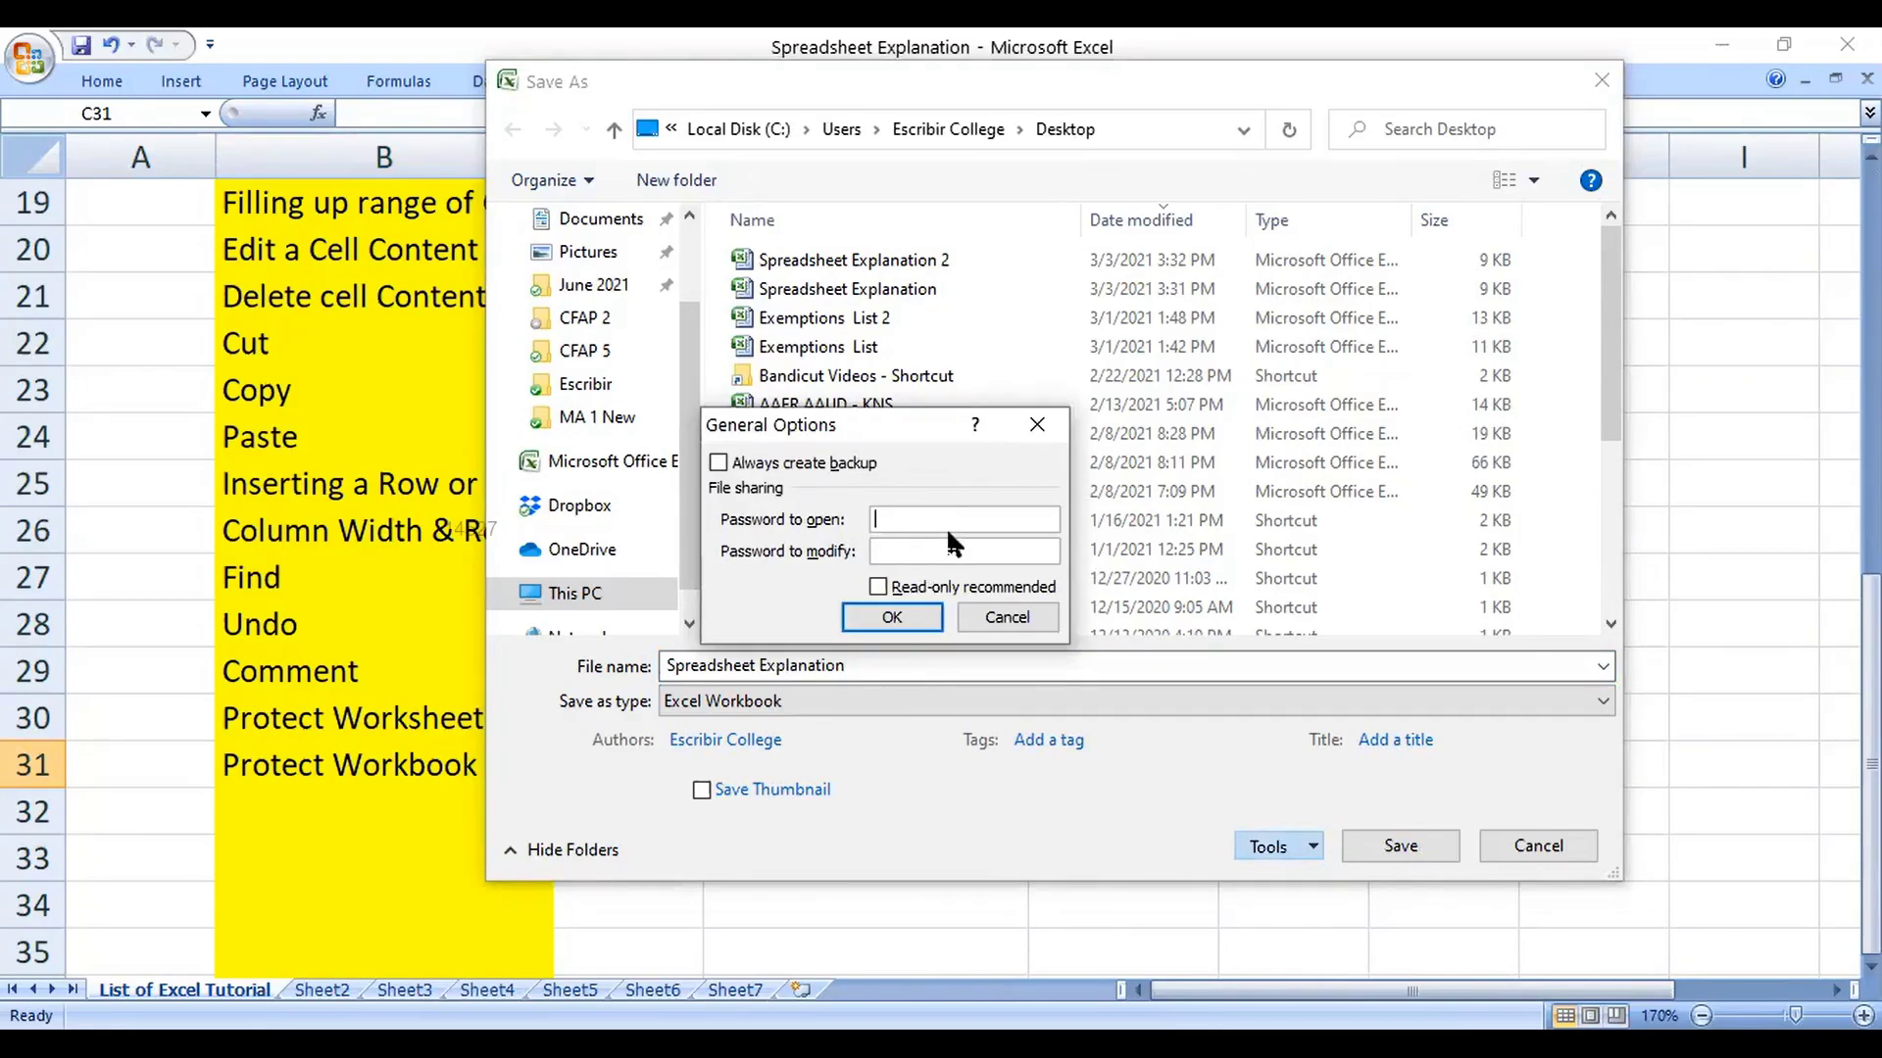
{"action": "type", "text": "1"}
{"action": "key", "text": "Return"}
{"action": "type", "text": "1"}
{"action": "key", "text": "Return"}
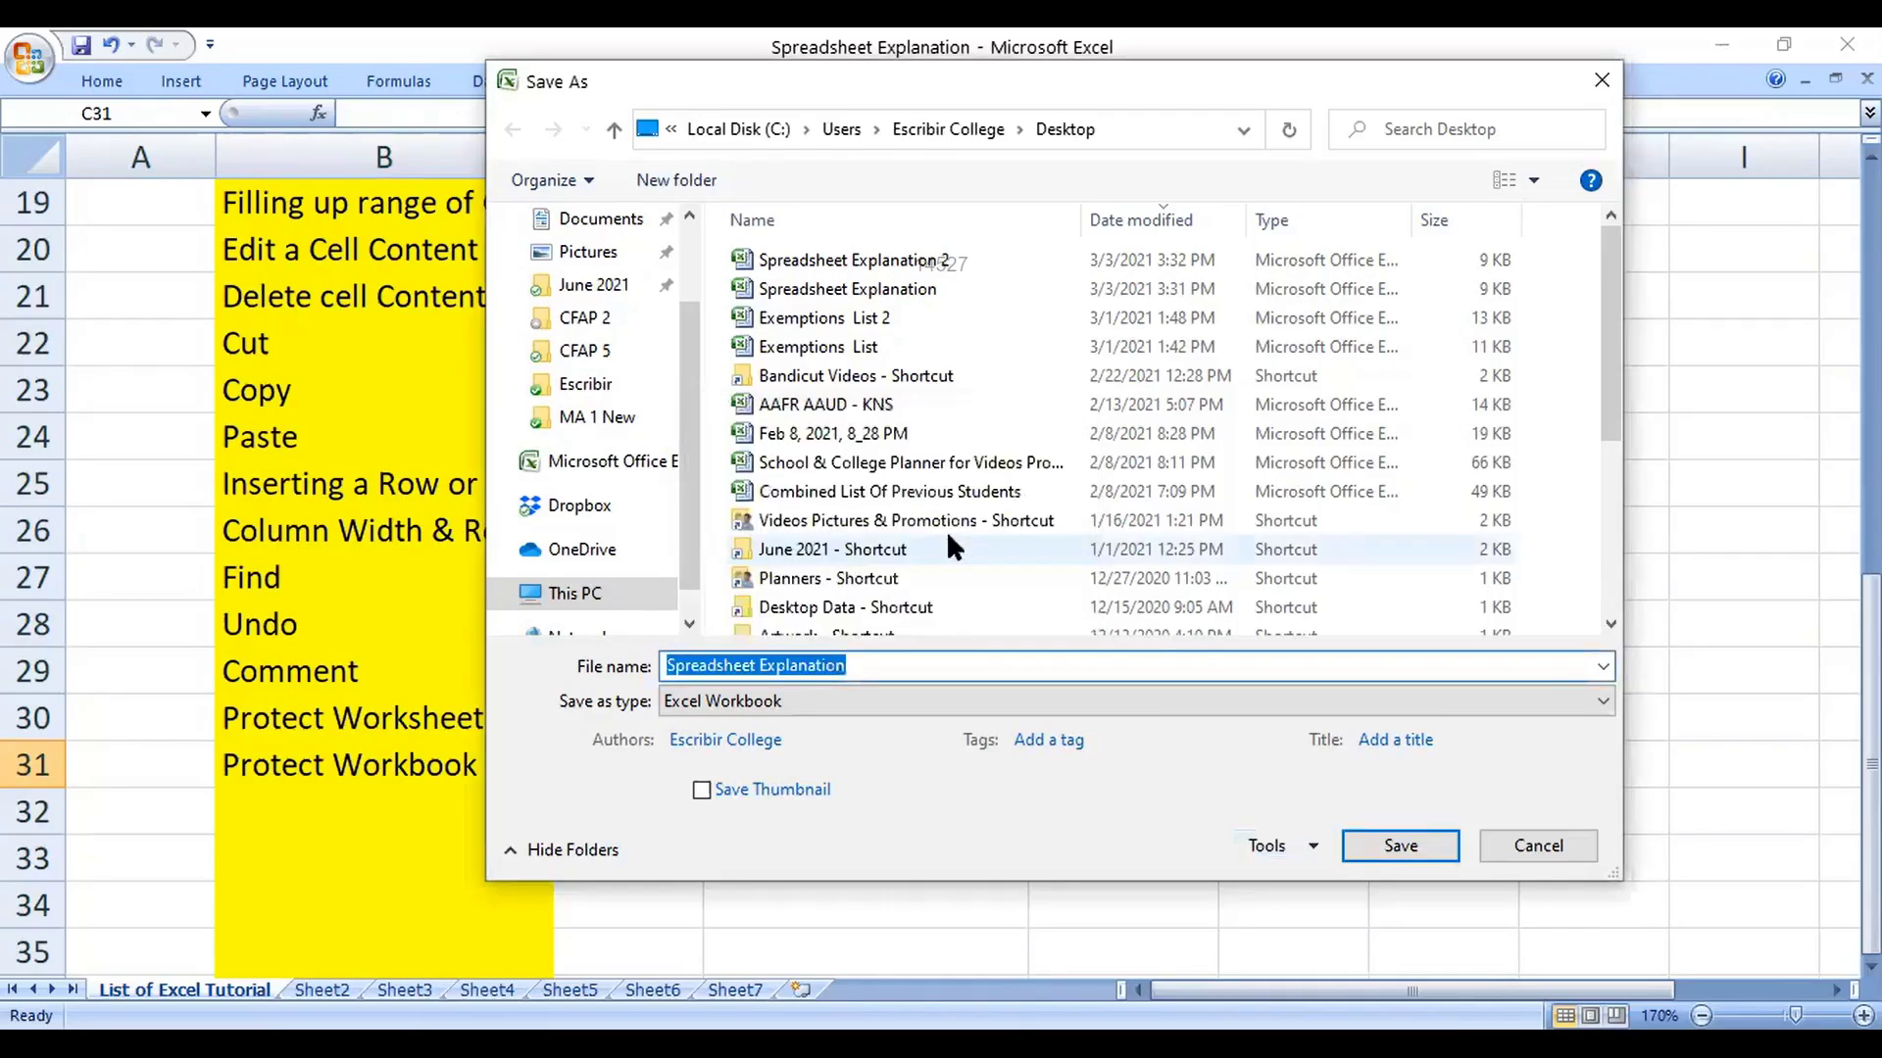
{"action": "left_click", "coordinate": [1352, 845]}
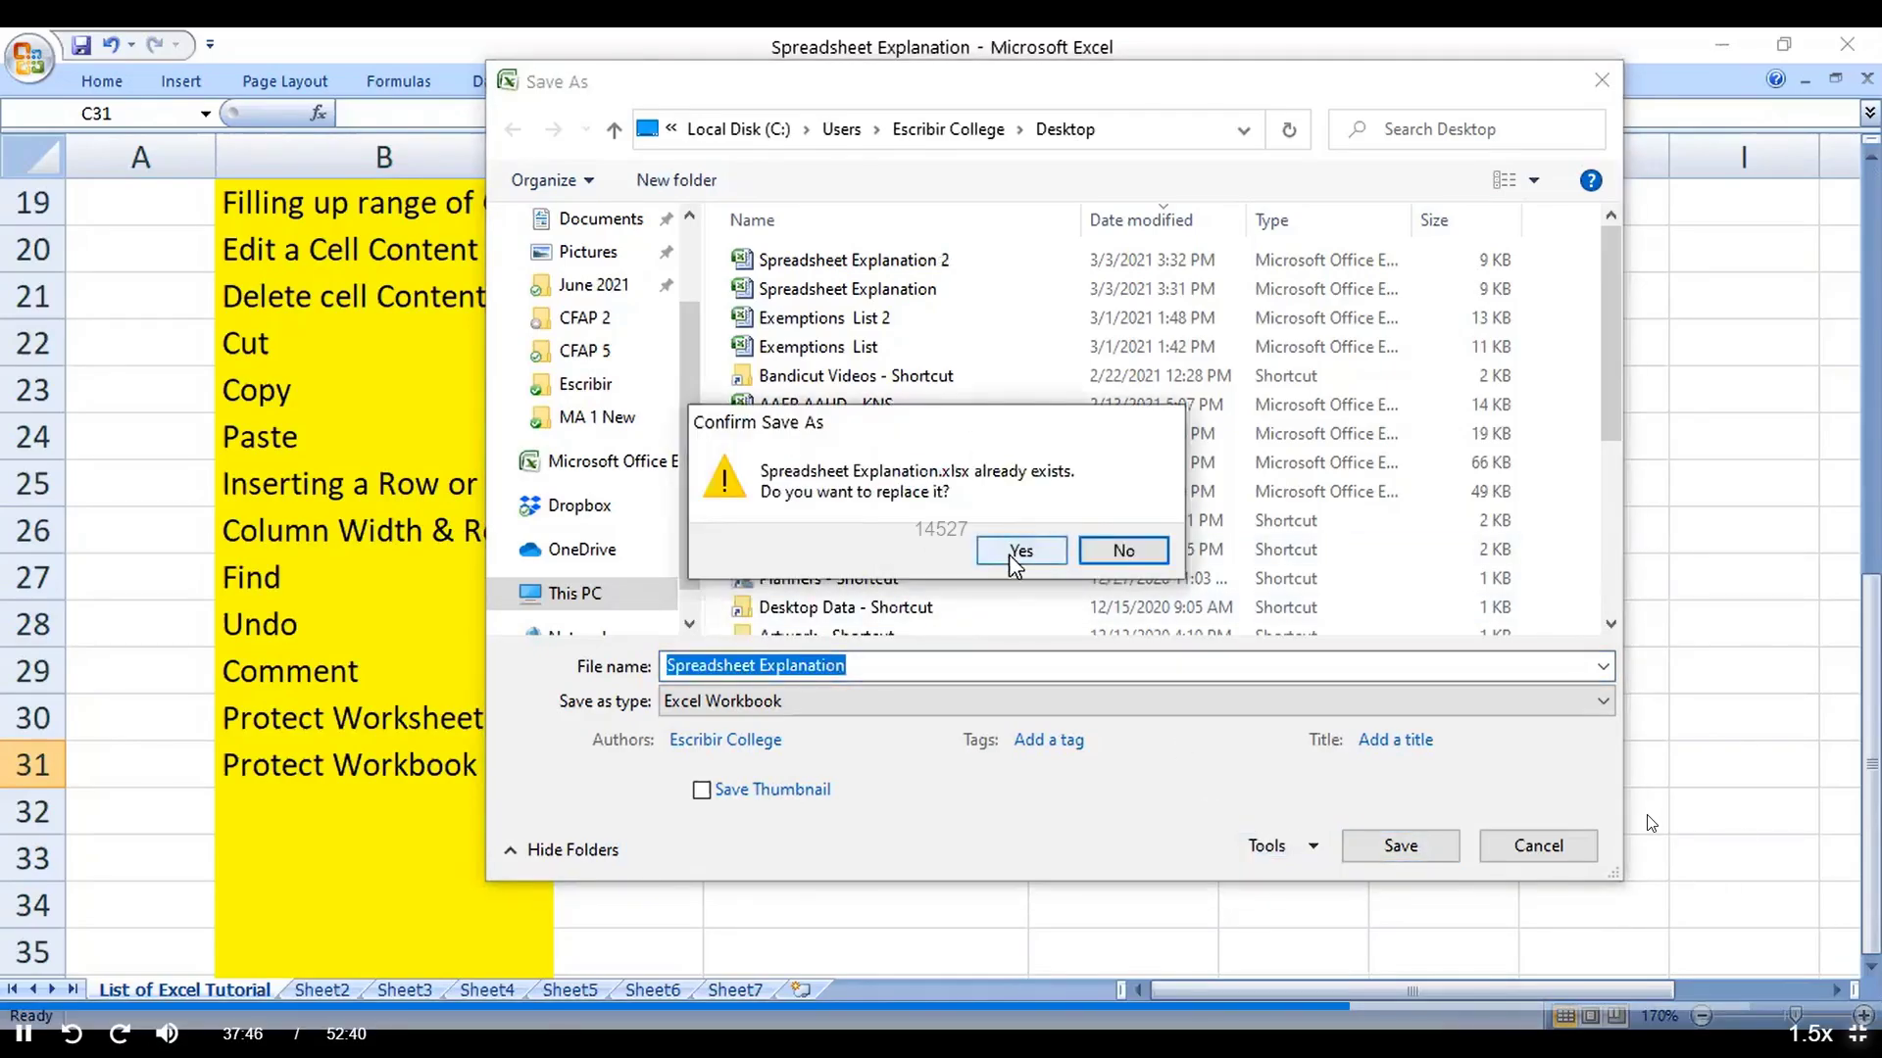
{"action": "left_click", "coordinate": [1010, 557]}
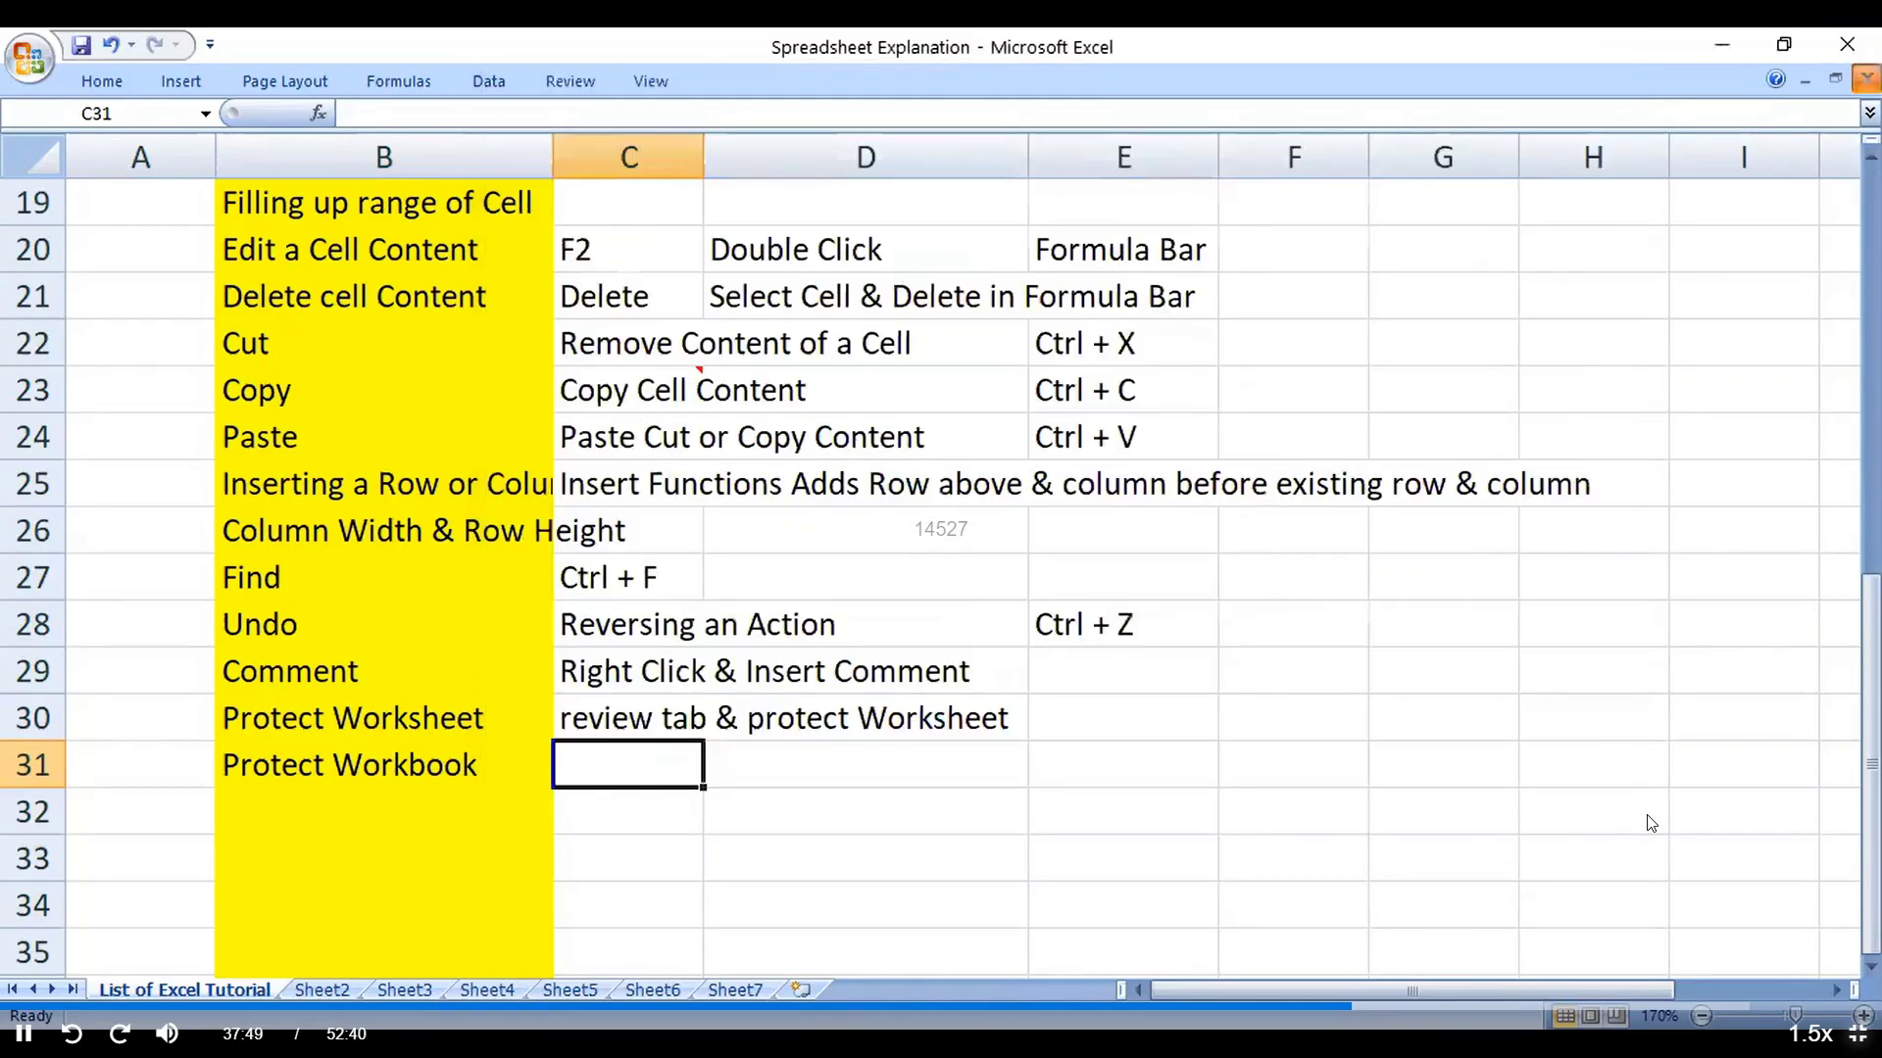
Step: Close the workbook, reopen Spreadsheet Explanation from Recent, and enter its password
{"action": "left_click", "coordinate": [1866, 79]}
{"action": "left_click", "coordinate": [34, 49]}
{"action": "left_click", "coordinate": [327, 142]}
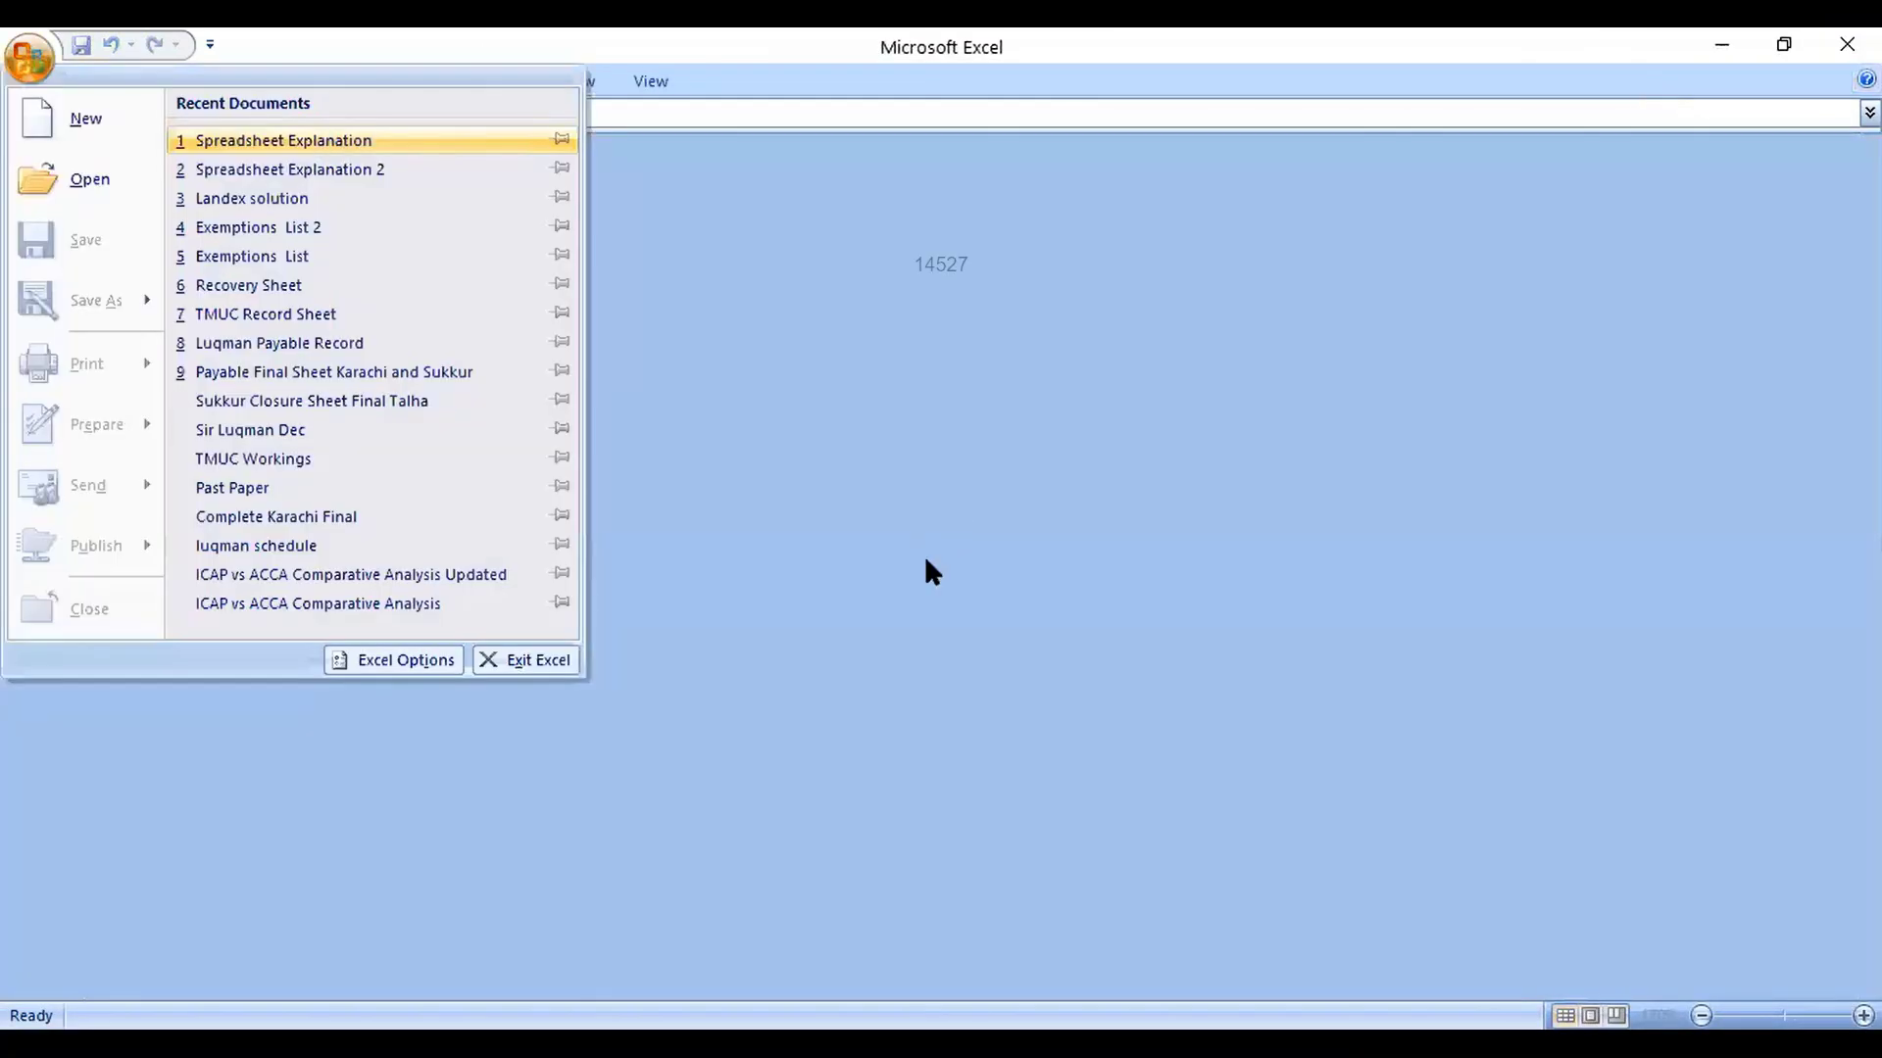
{"action": "type", "text": "123"}
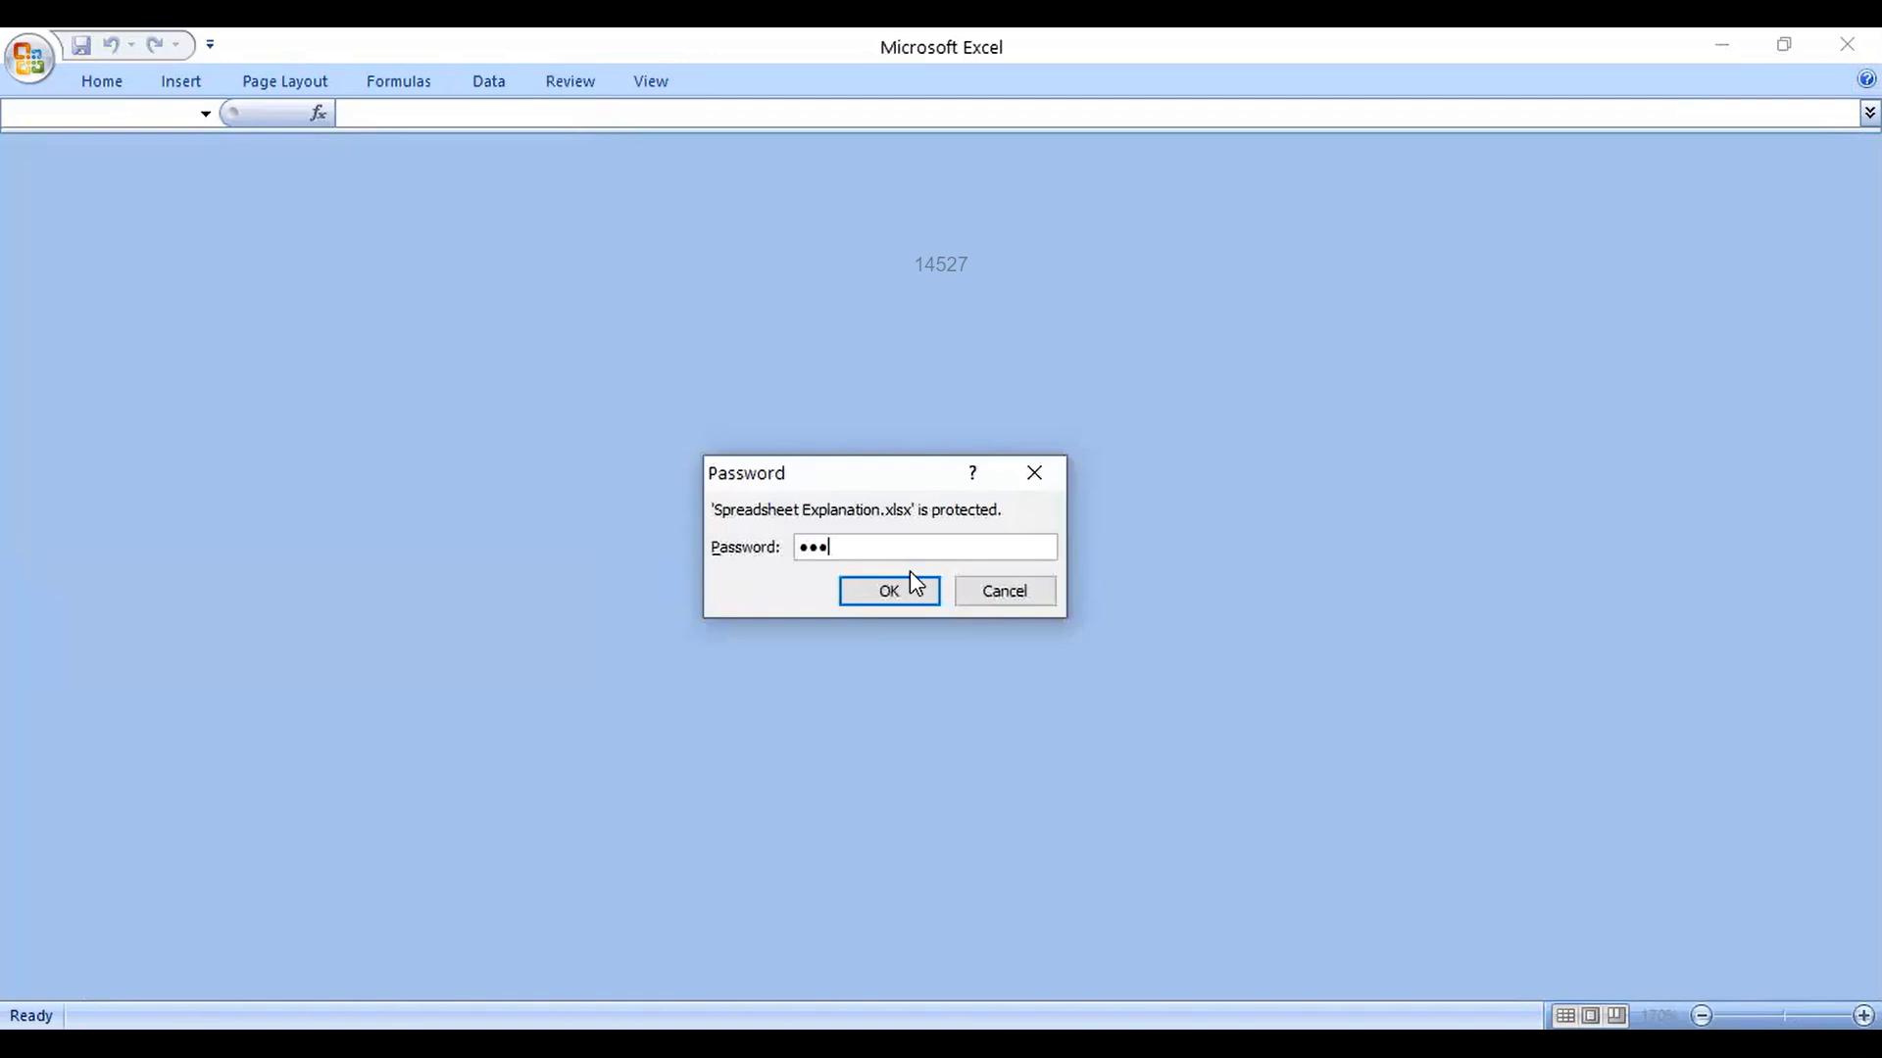
{"action": "left_click", "coordinate": [910, 580]}
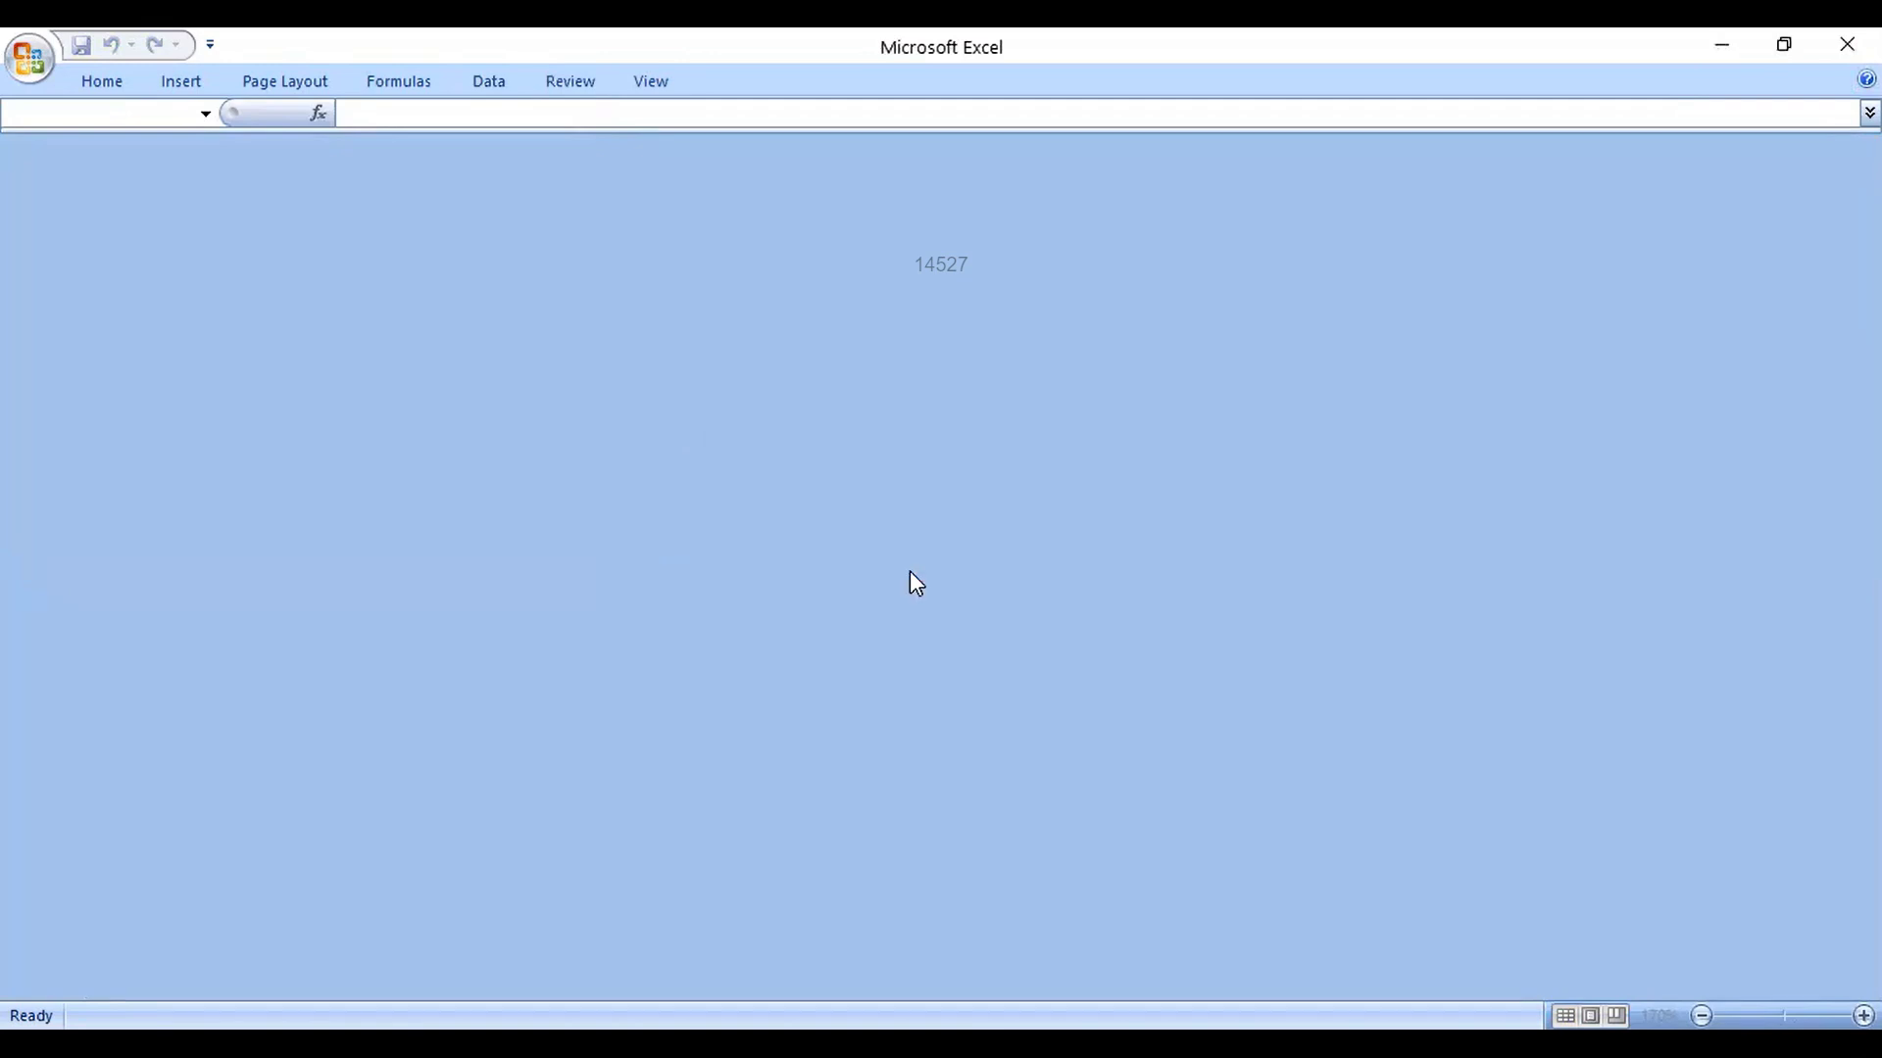
{"action": "left_click", "coordinate": [19, 47]}
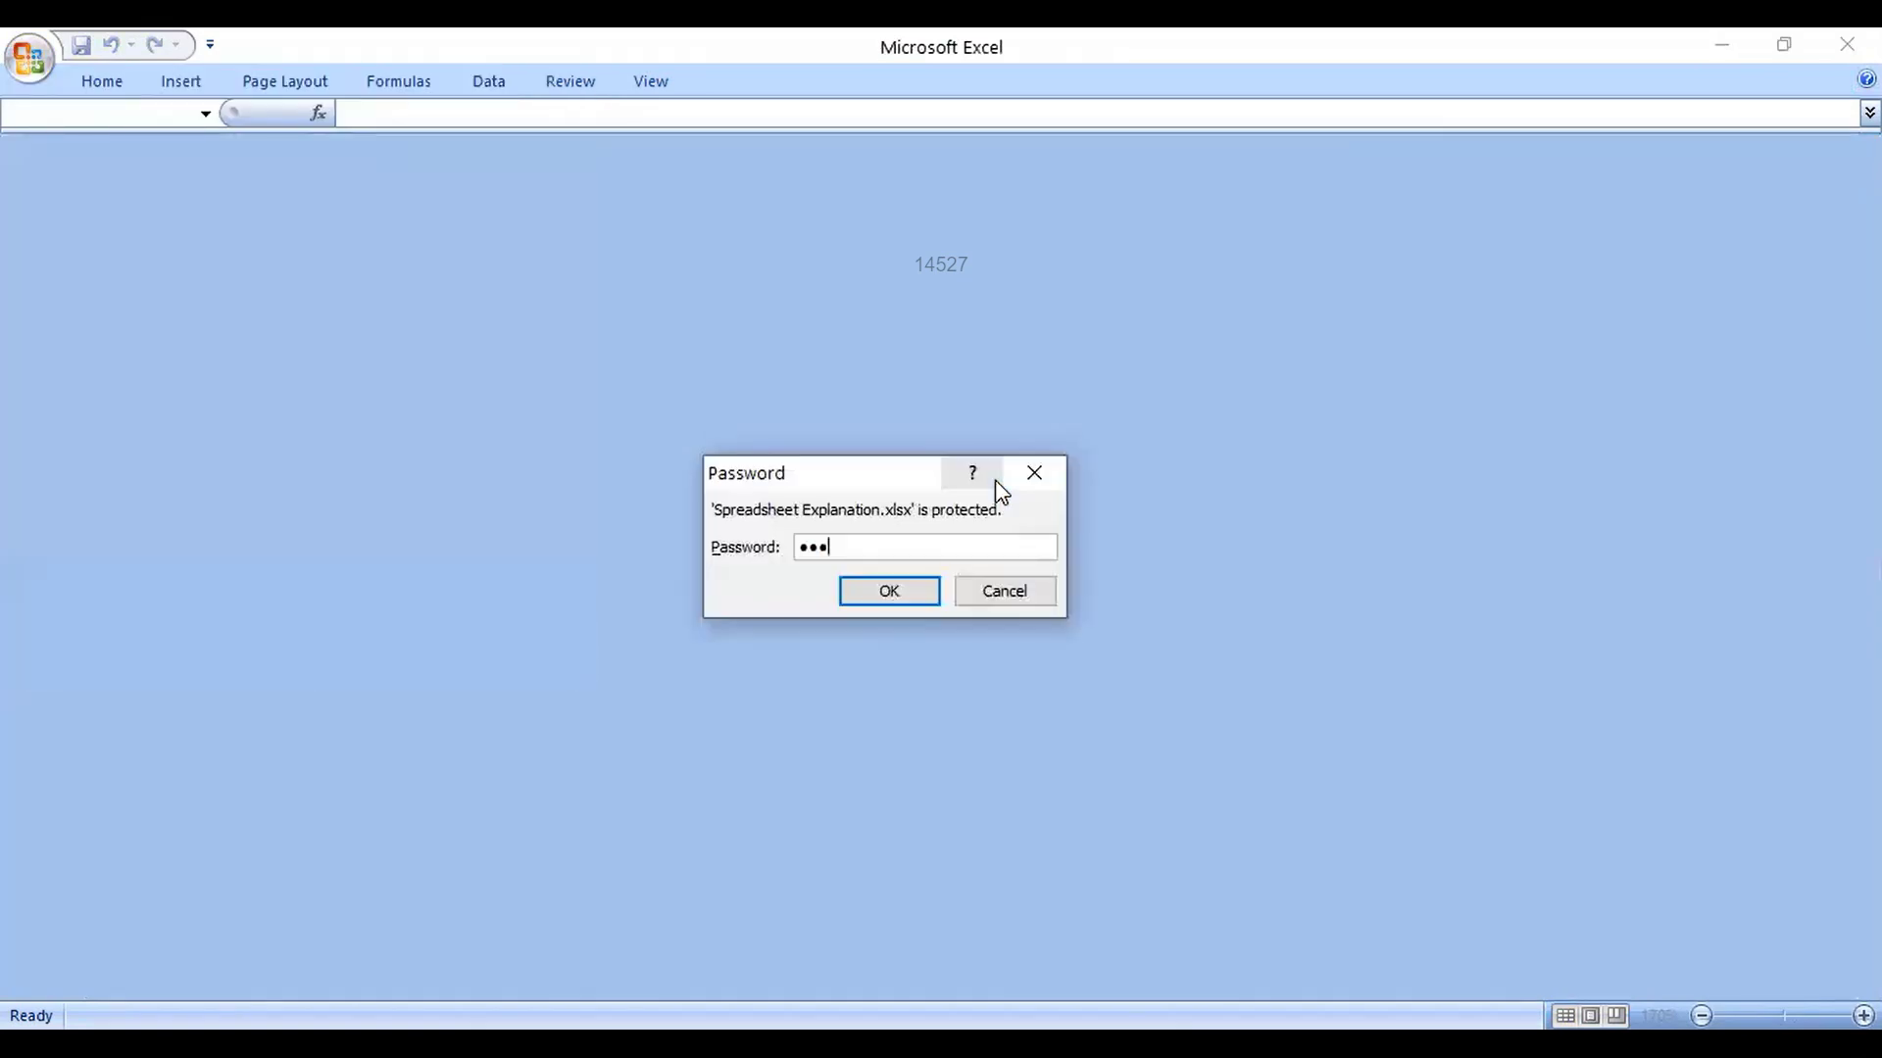
Step: Finish opening the workbook and complete C31 as 'General Options at the time of saving workbook'
{"action": "key", "text": "Return"}
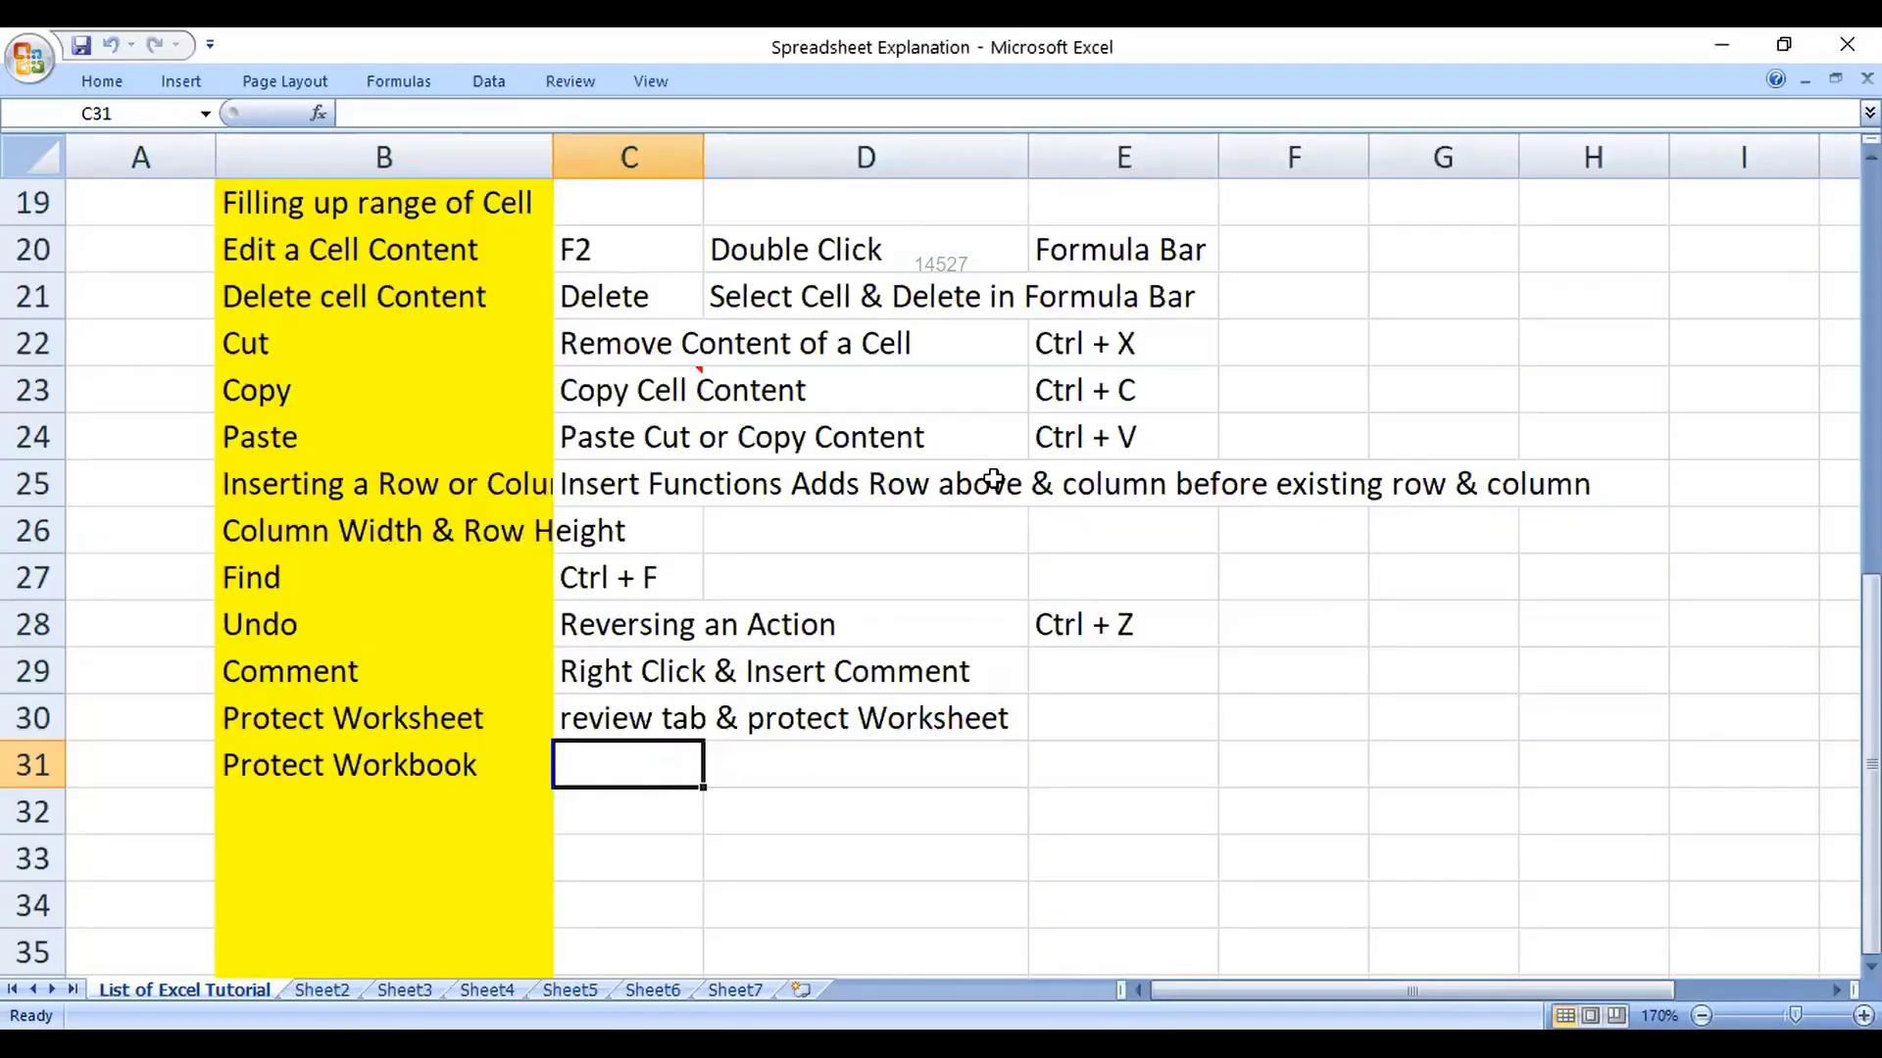
{"action": "scroll", "coordinate": [973, 490], "scroll_direction": "up", "scroll_amount": 6}
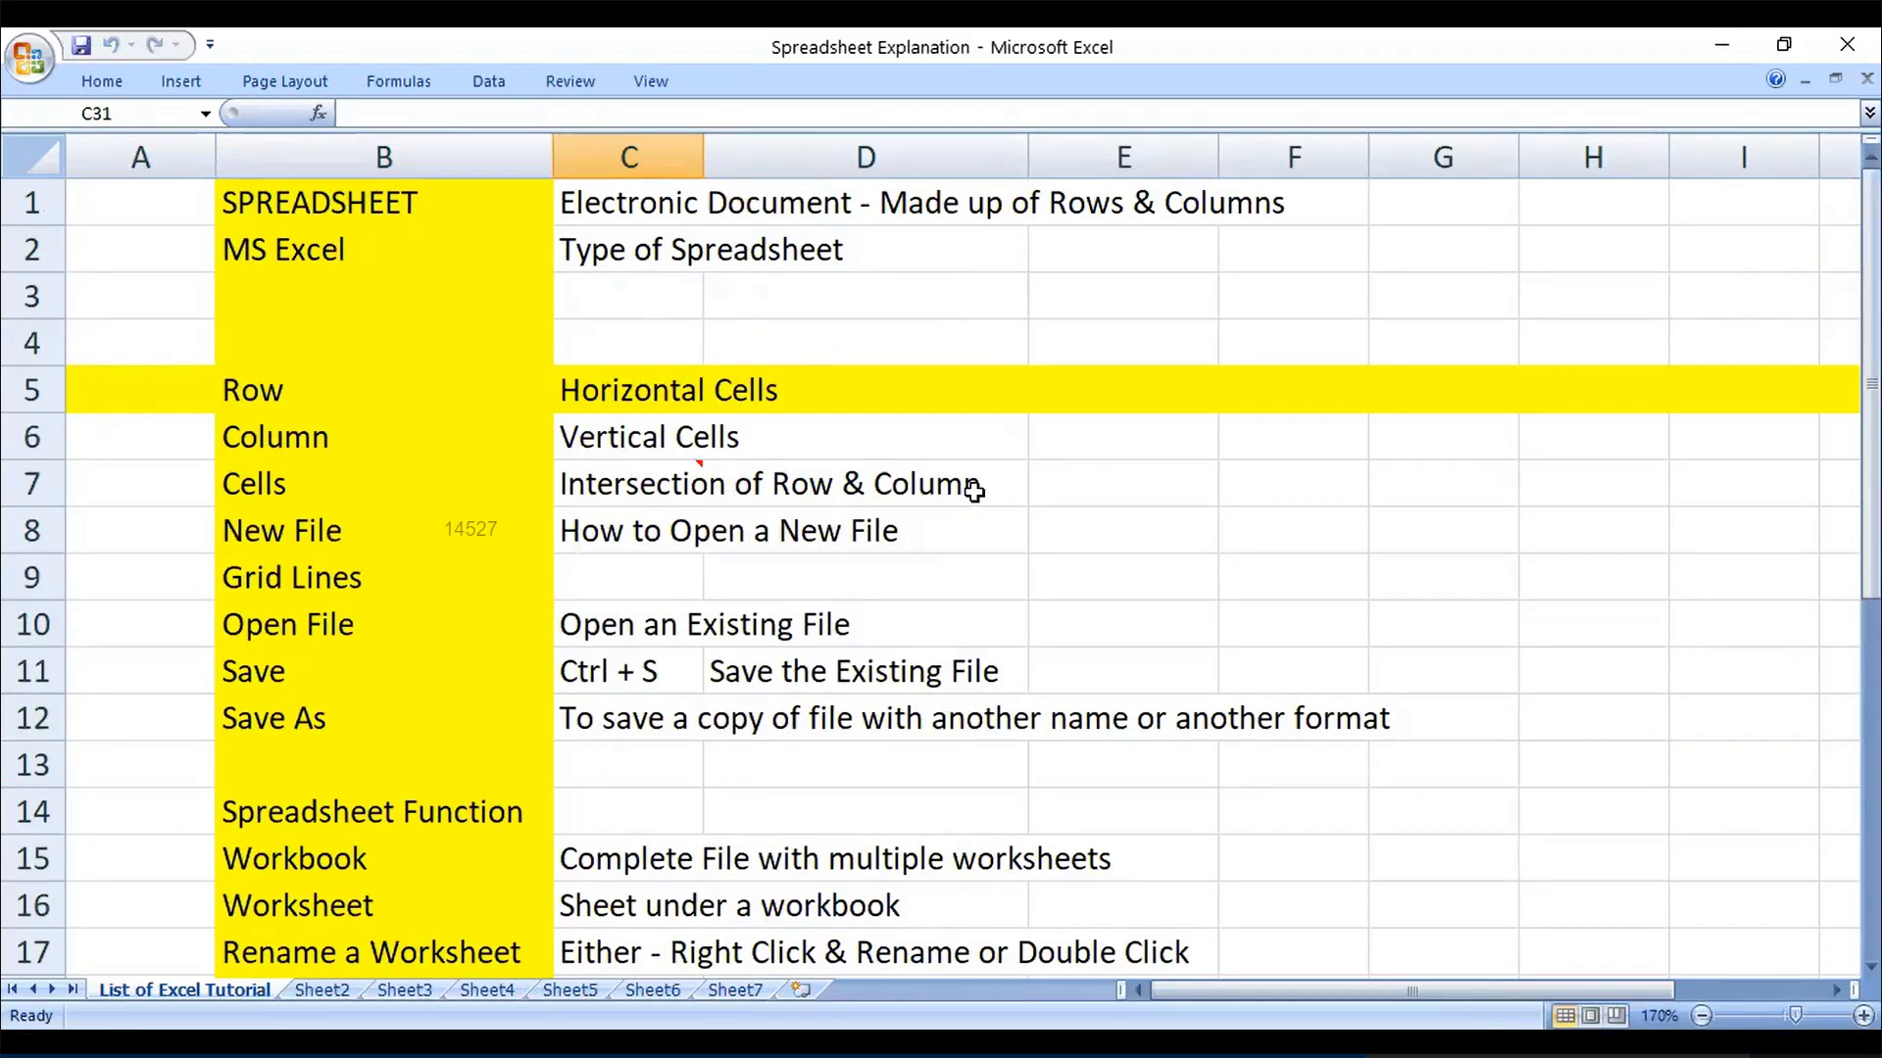
{"action": "scroll", "coordinate": [278, 487], "scroll_direction": "down", "scroll_amount": 7}
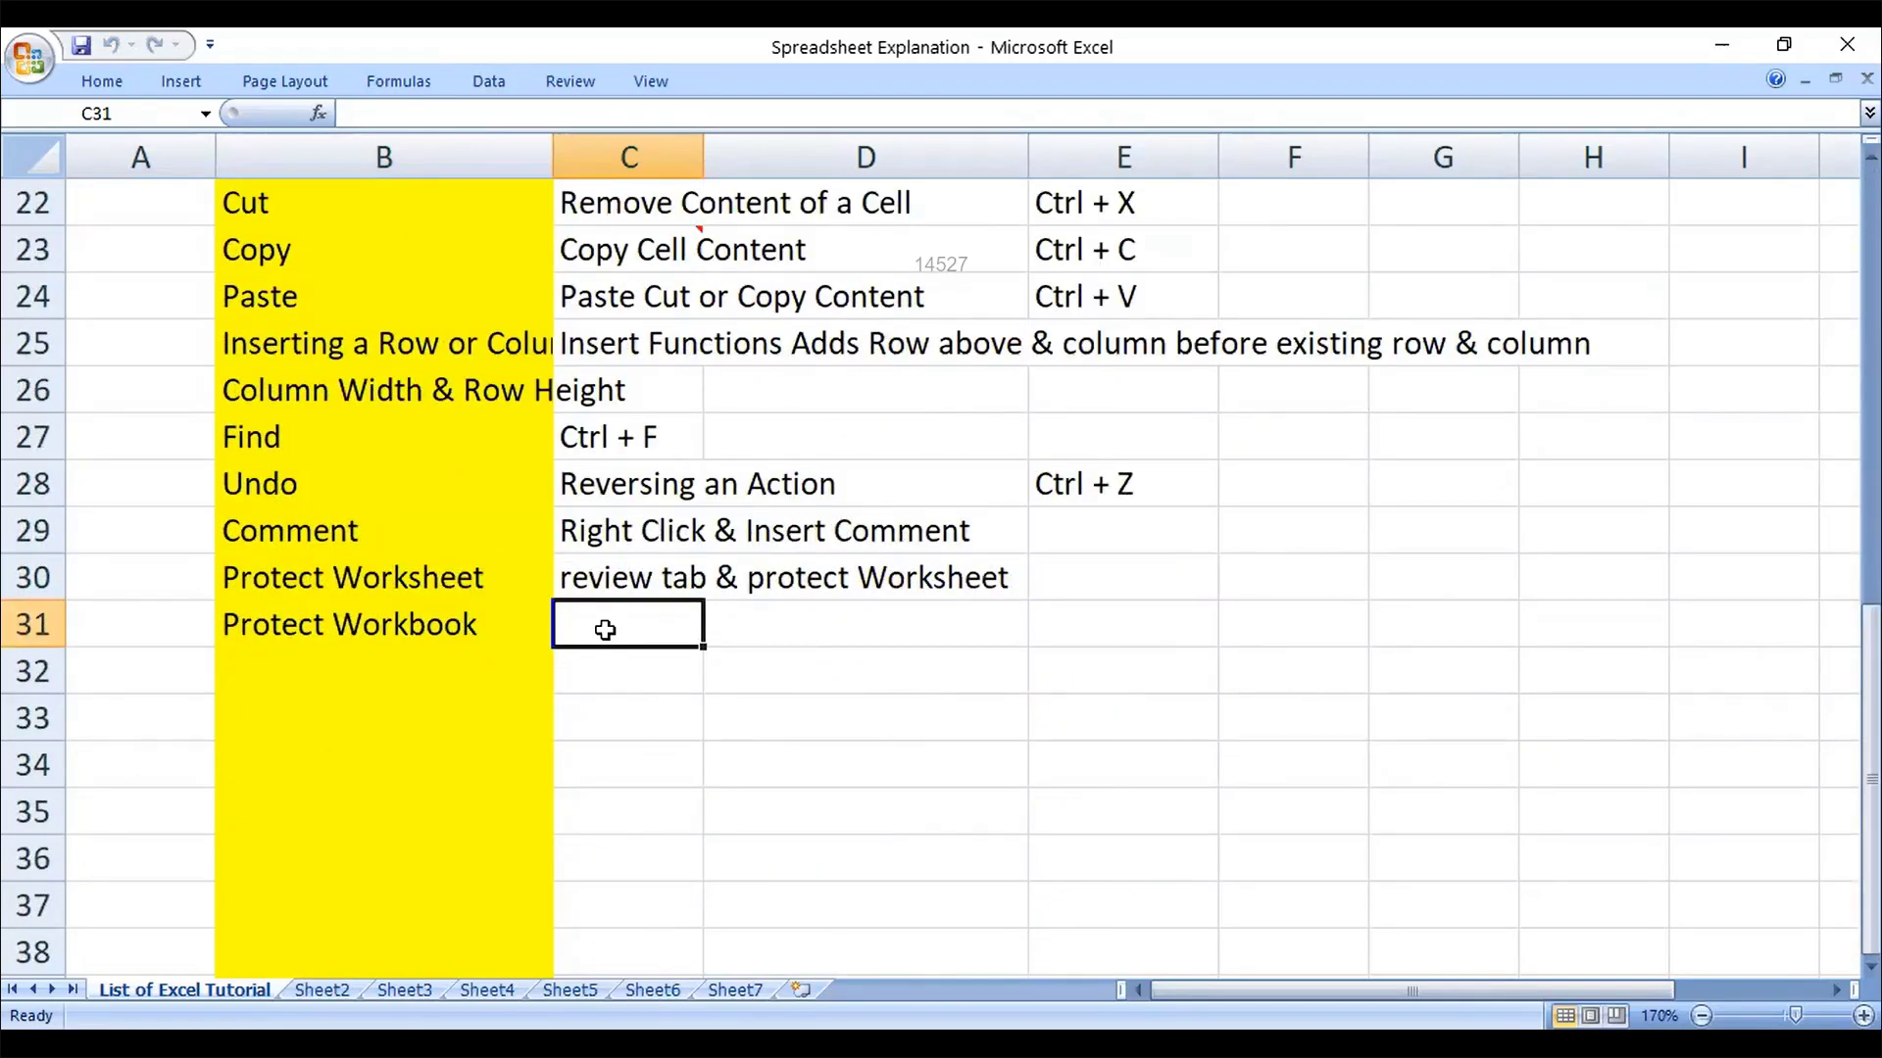
{"action": "type", "text": "al"}
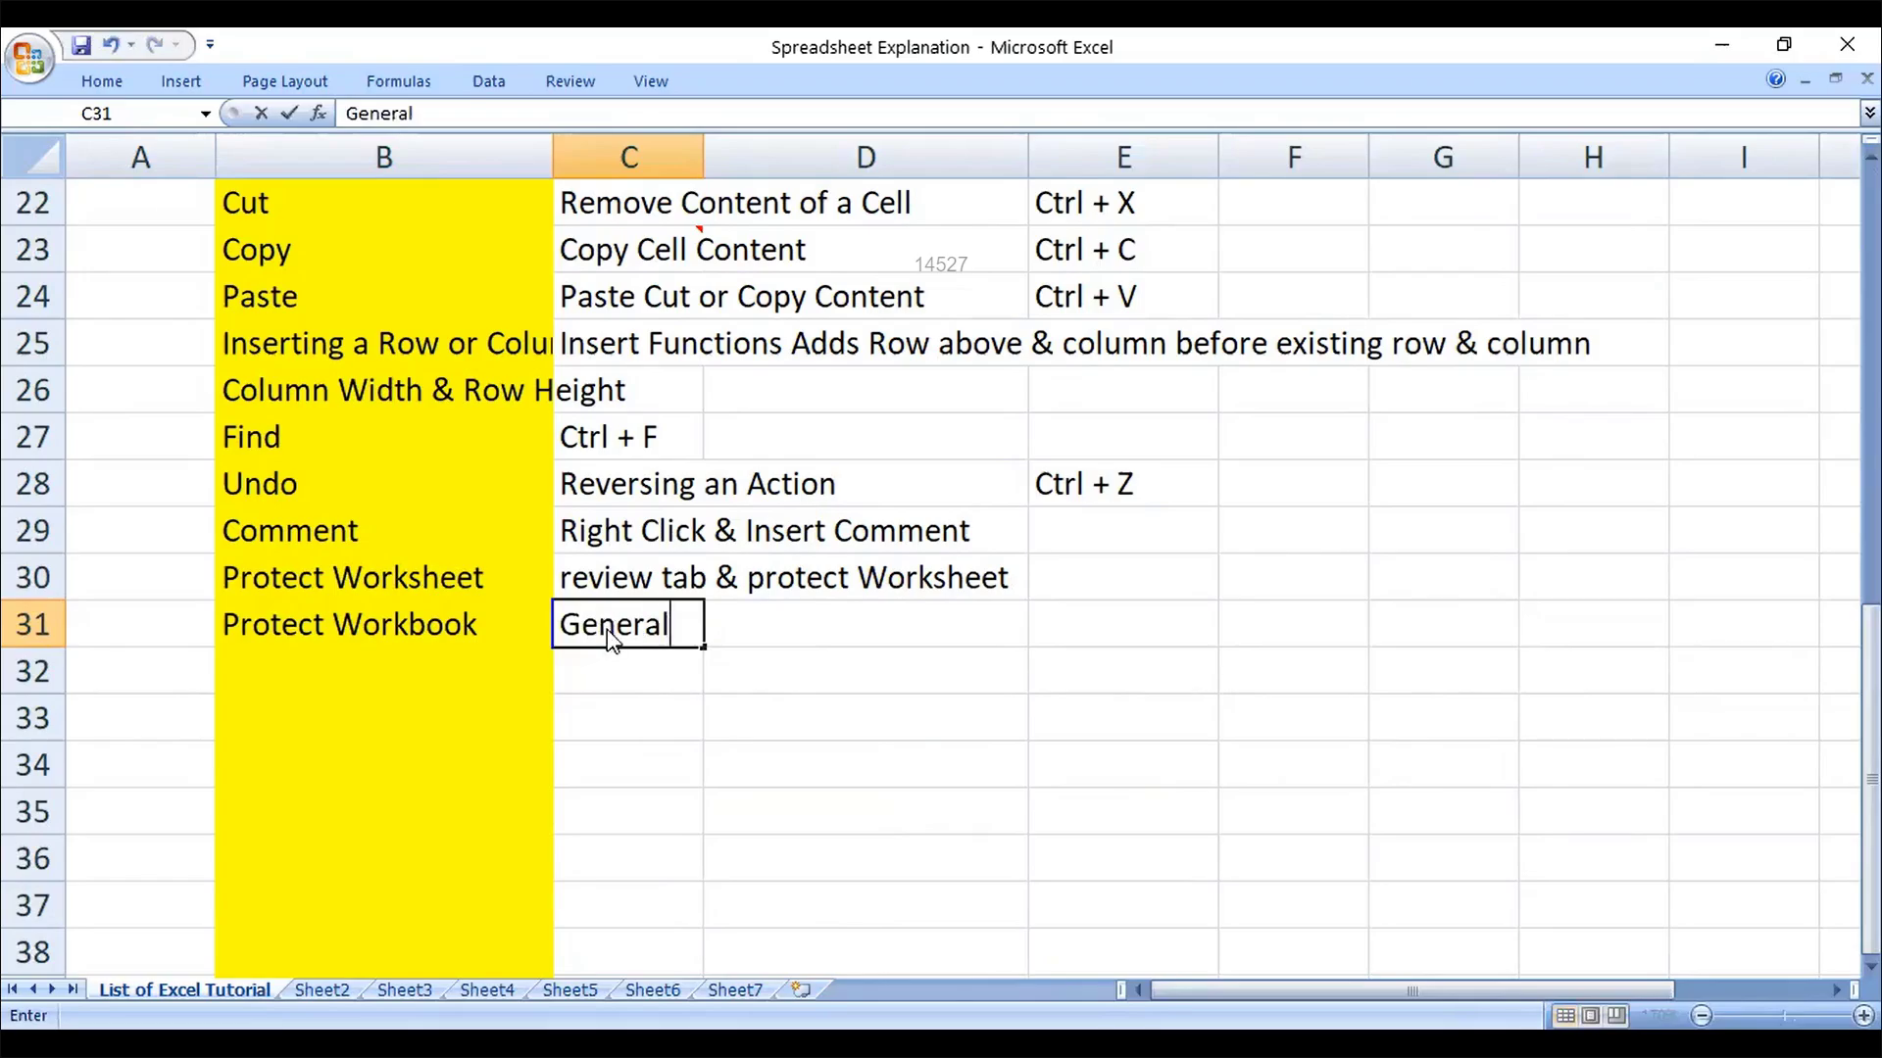
{"action": "type", "text": " Options at th"}
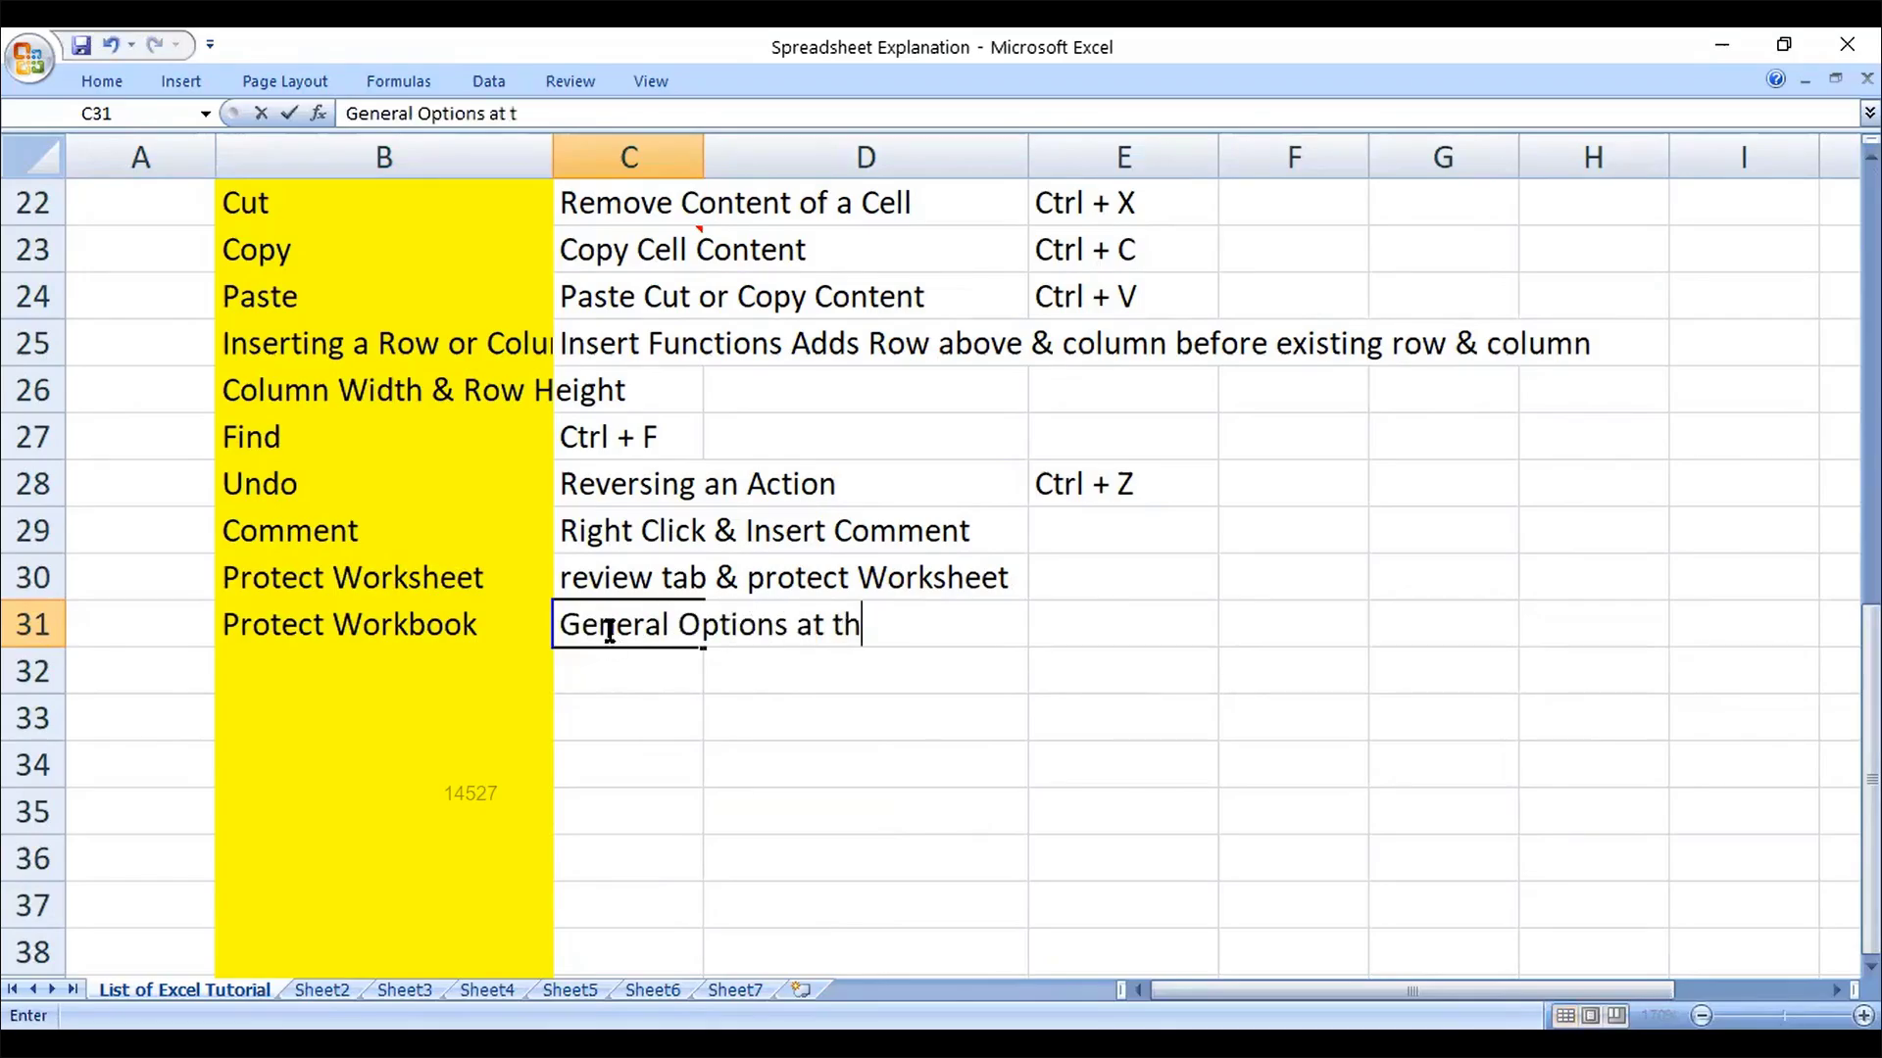
{"action": "type", "text": "e time of saving works"}
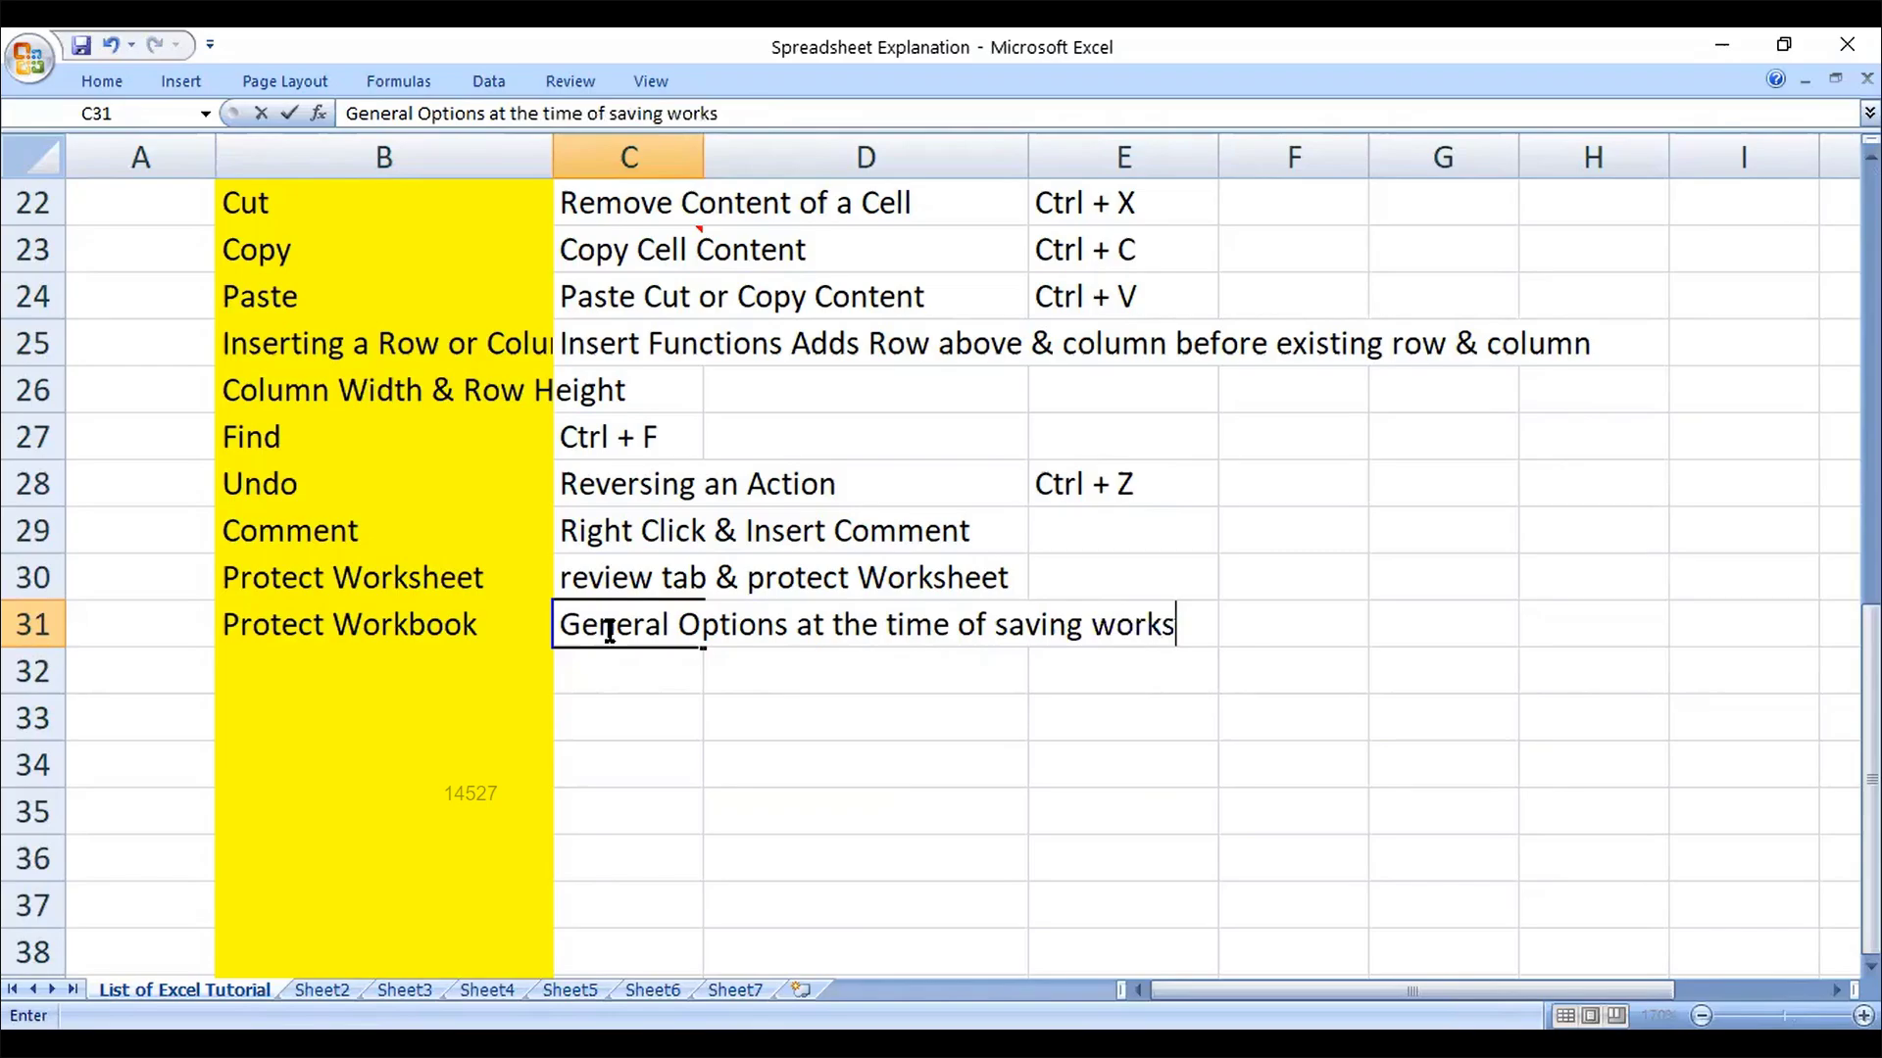
{"action": "key", "text": "BackSpace"}
{"action": "type", "text": "book"}
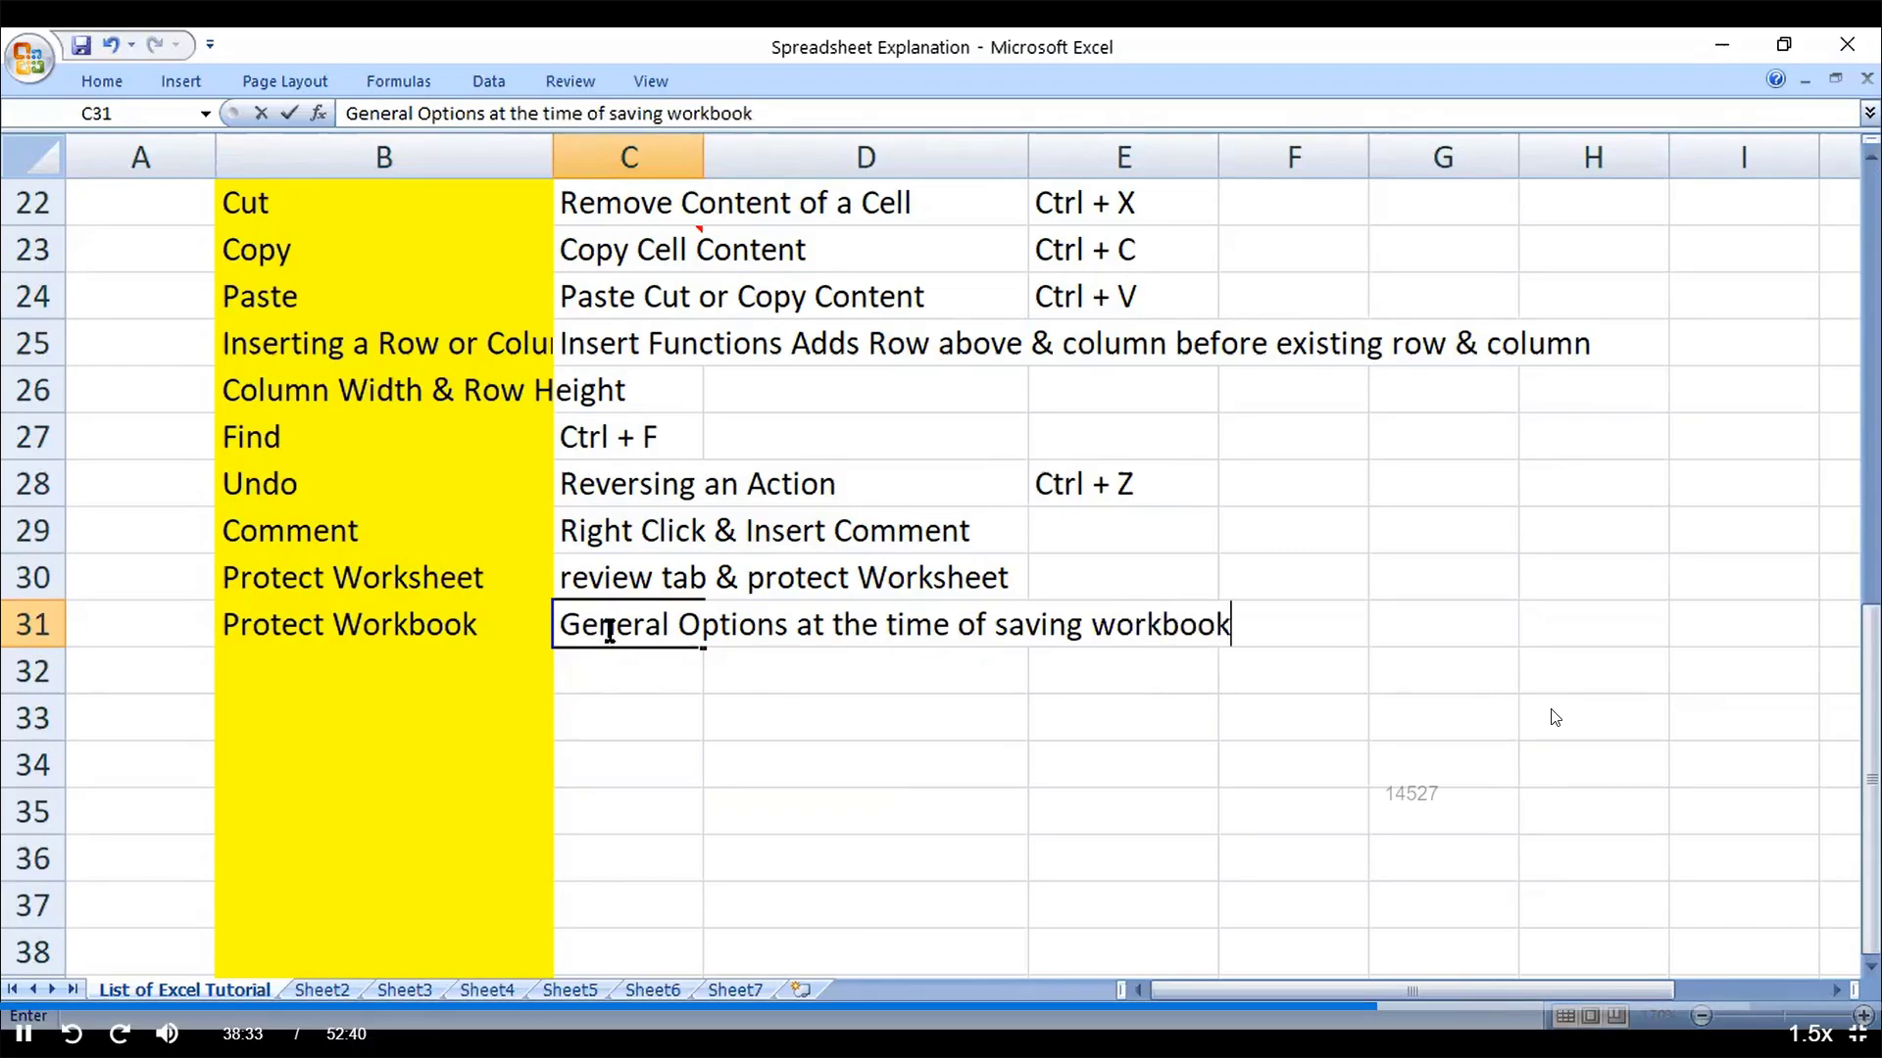
{"action": "key", "text": "Return"}
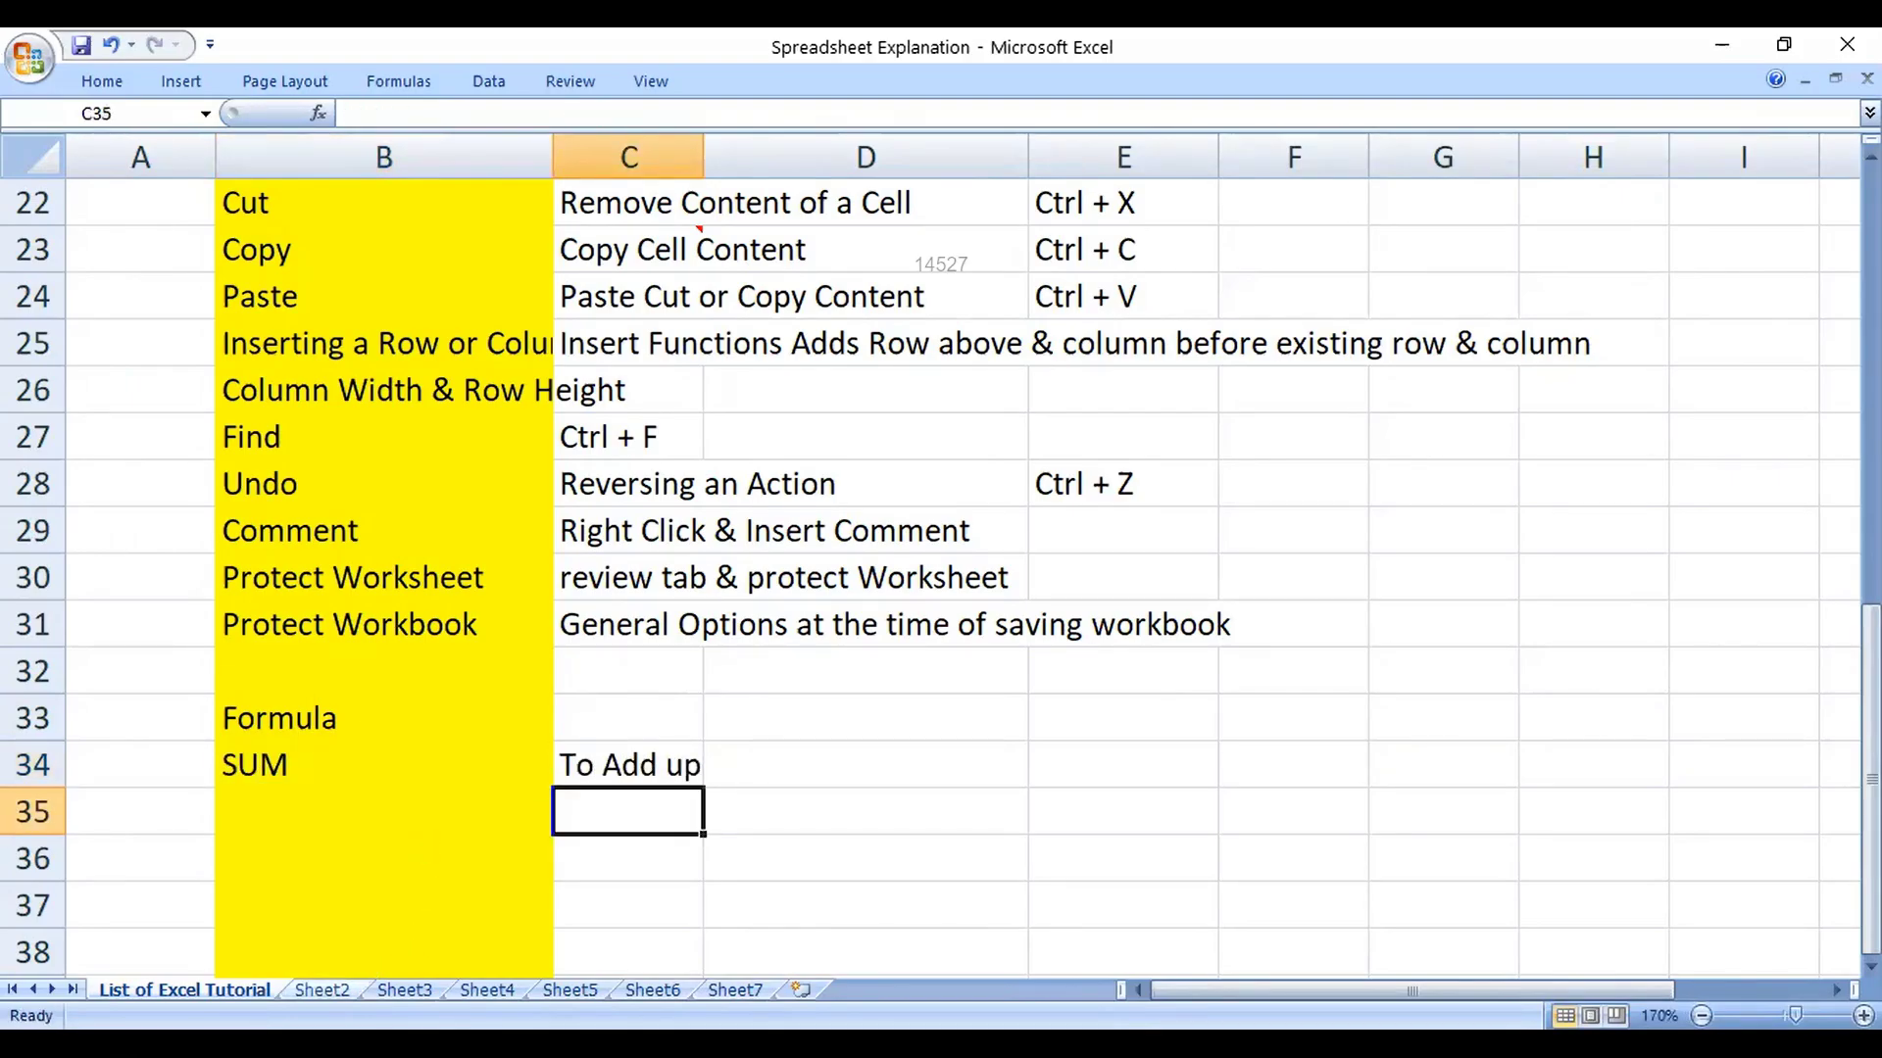
Step: Switch from the tutorial list to the empty Sheet3
{"action": "left_click", "coordinate": [404, 990]}
Step: Move Sheet3 ahead of Sheet2 and enter 20 in cell D2
{"action": "left_click_drag", "start_coordinate": [404, 989], "coordinate": [304, 990]}
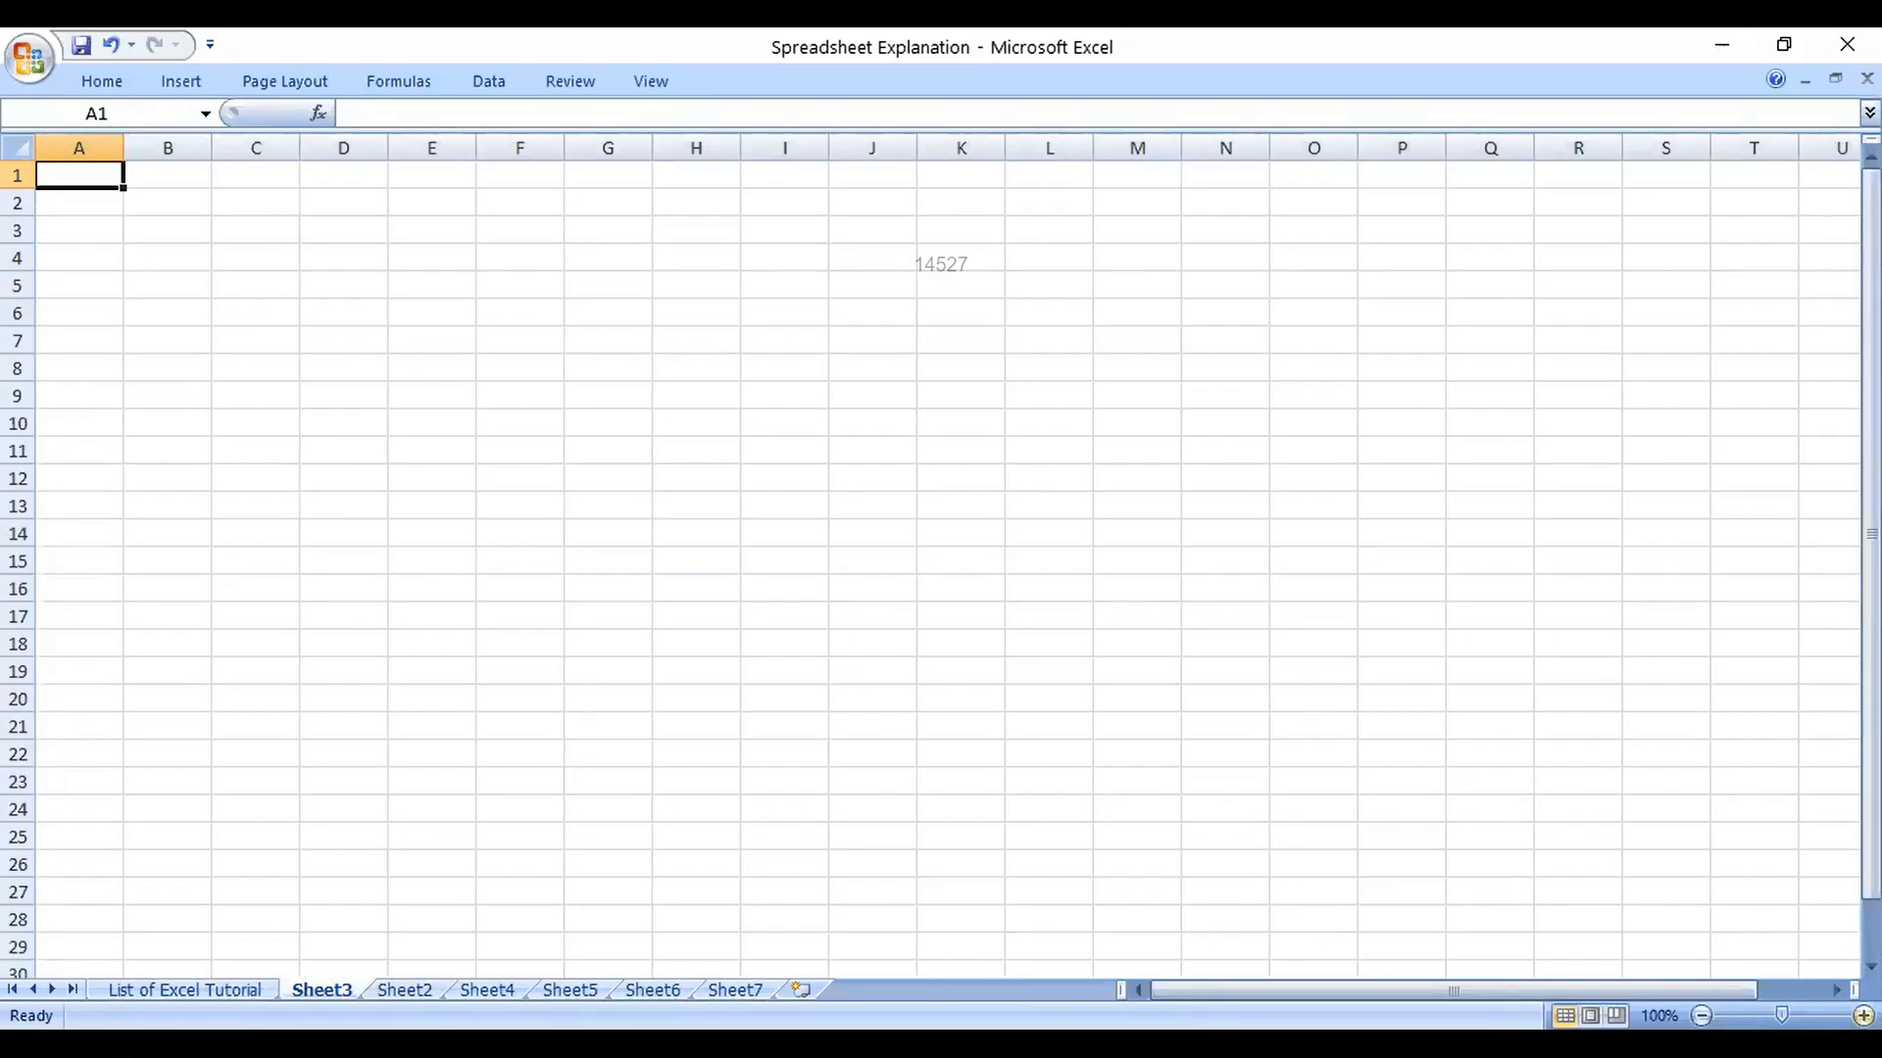
{"action": "scroll", "coordinate": [940, 555], "scroll_direction": "up", "scroll_amount": 7}
{"action": "left_click", "coordinate": [365, 289]}
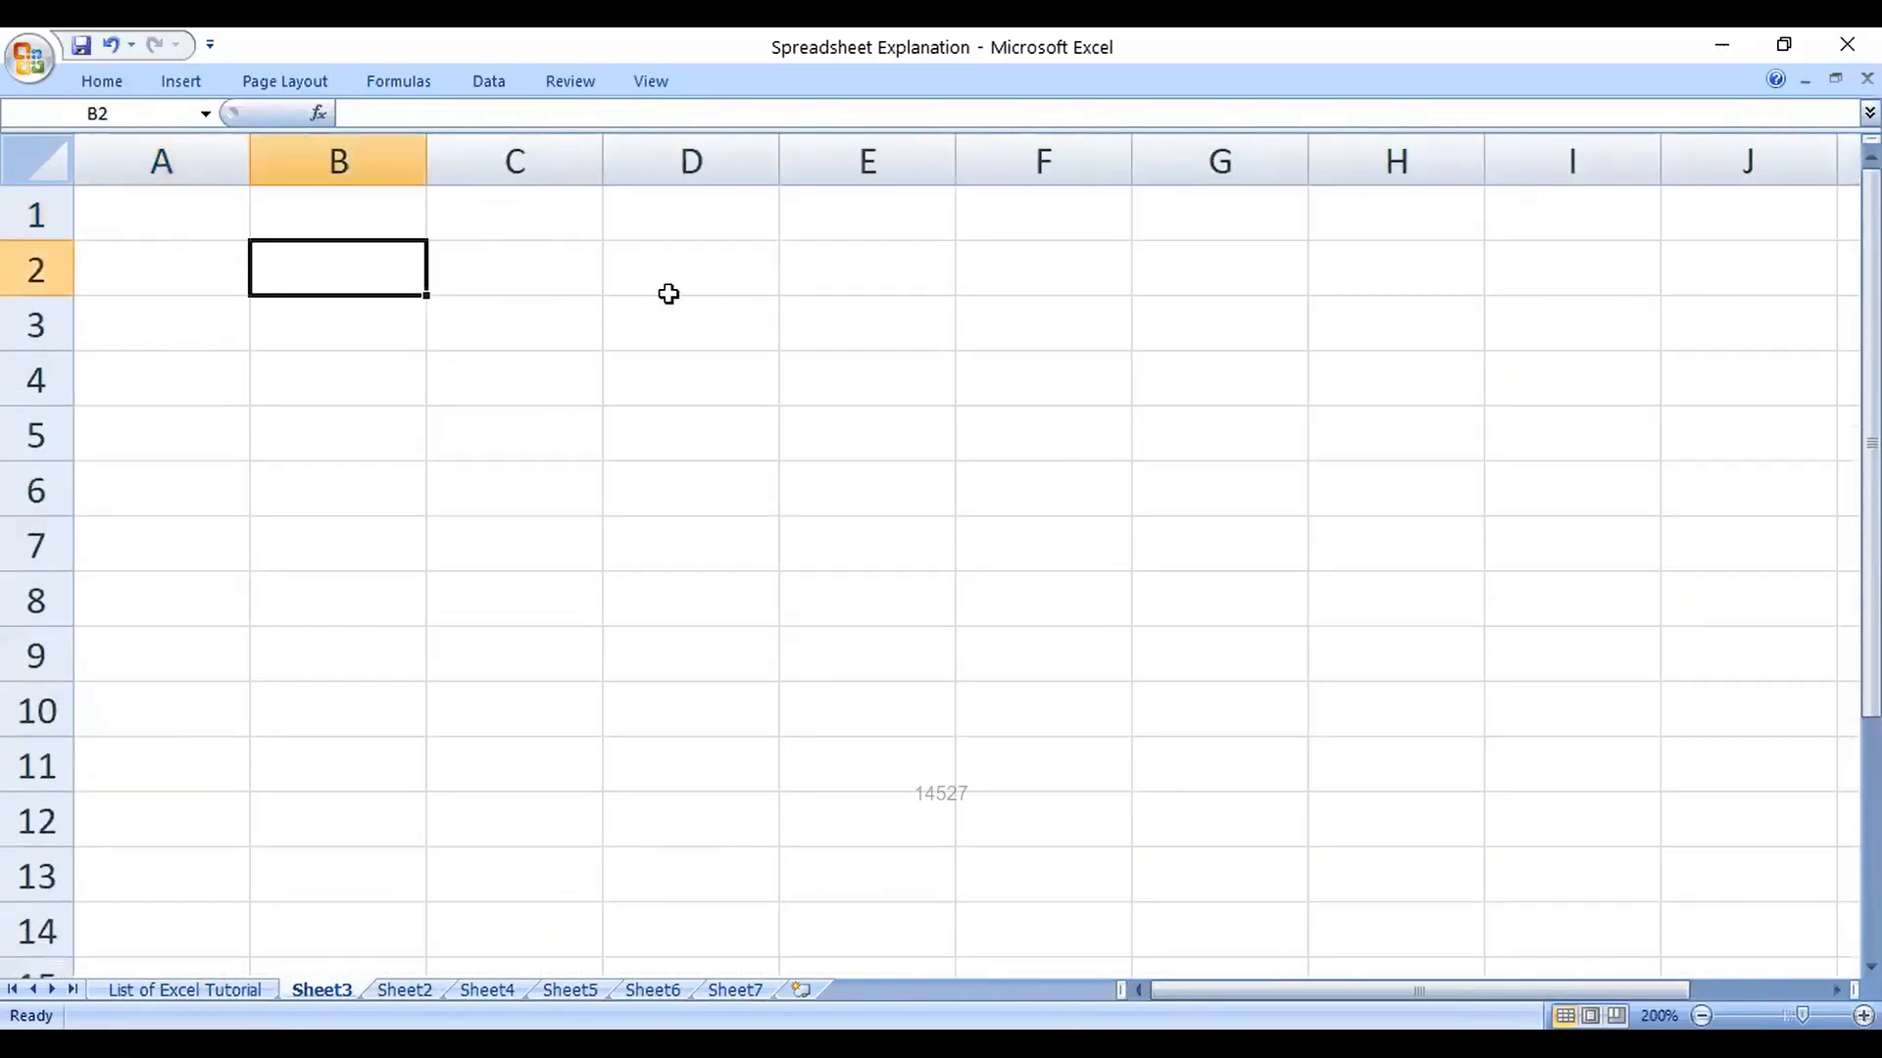
{"action": "left_click", "coordinate": [668, 294]}
{"action": "type", "text": "20"}
{"action": "key", "text": "Return"}
{"action": "key", "text": "Up"}
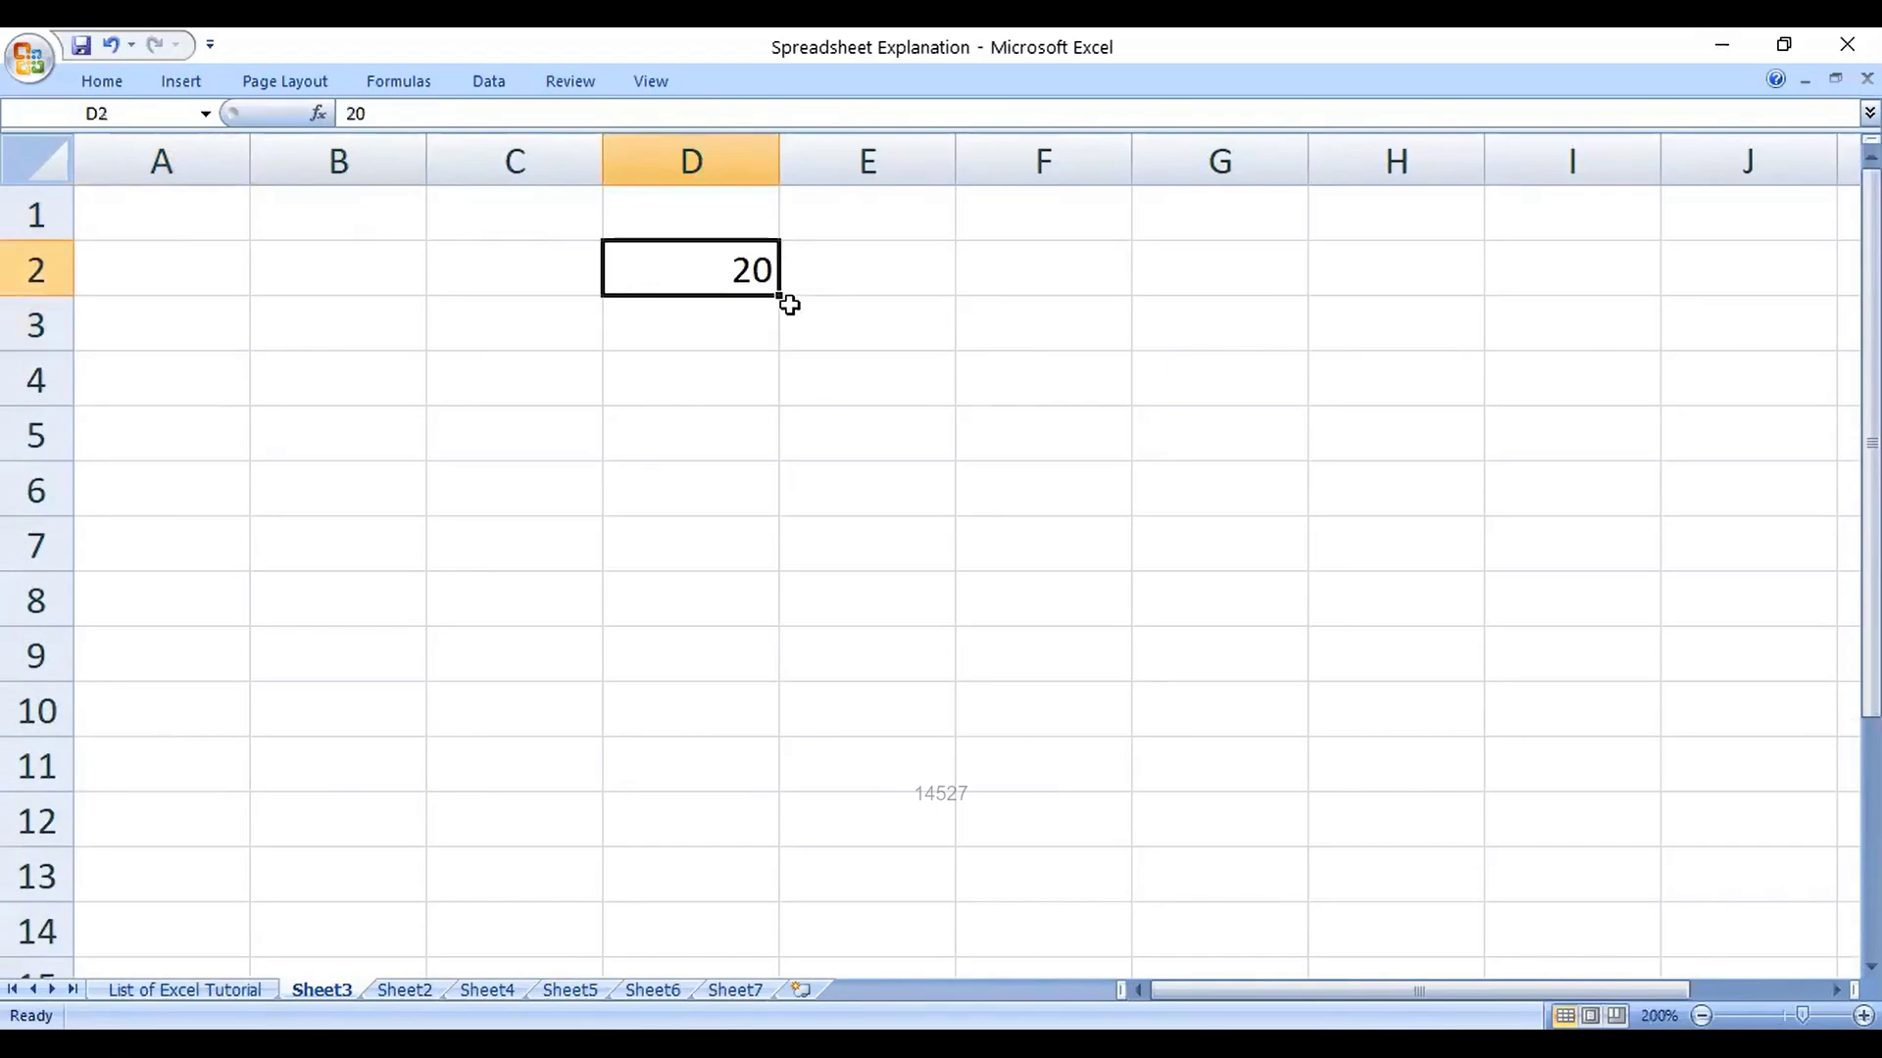
Step: Drag D2 down to D12 and choose Fill Series to make 20 through 30
{"action": "left_click_drag", "start_coordinate": [789, 305], "coordinate": [784, 841]}
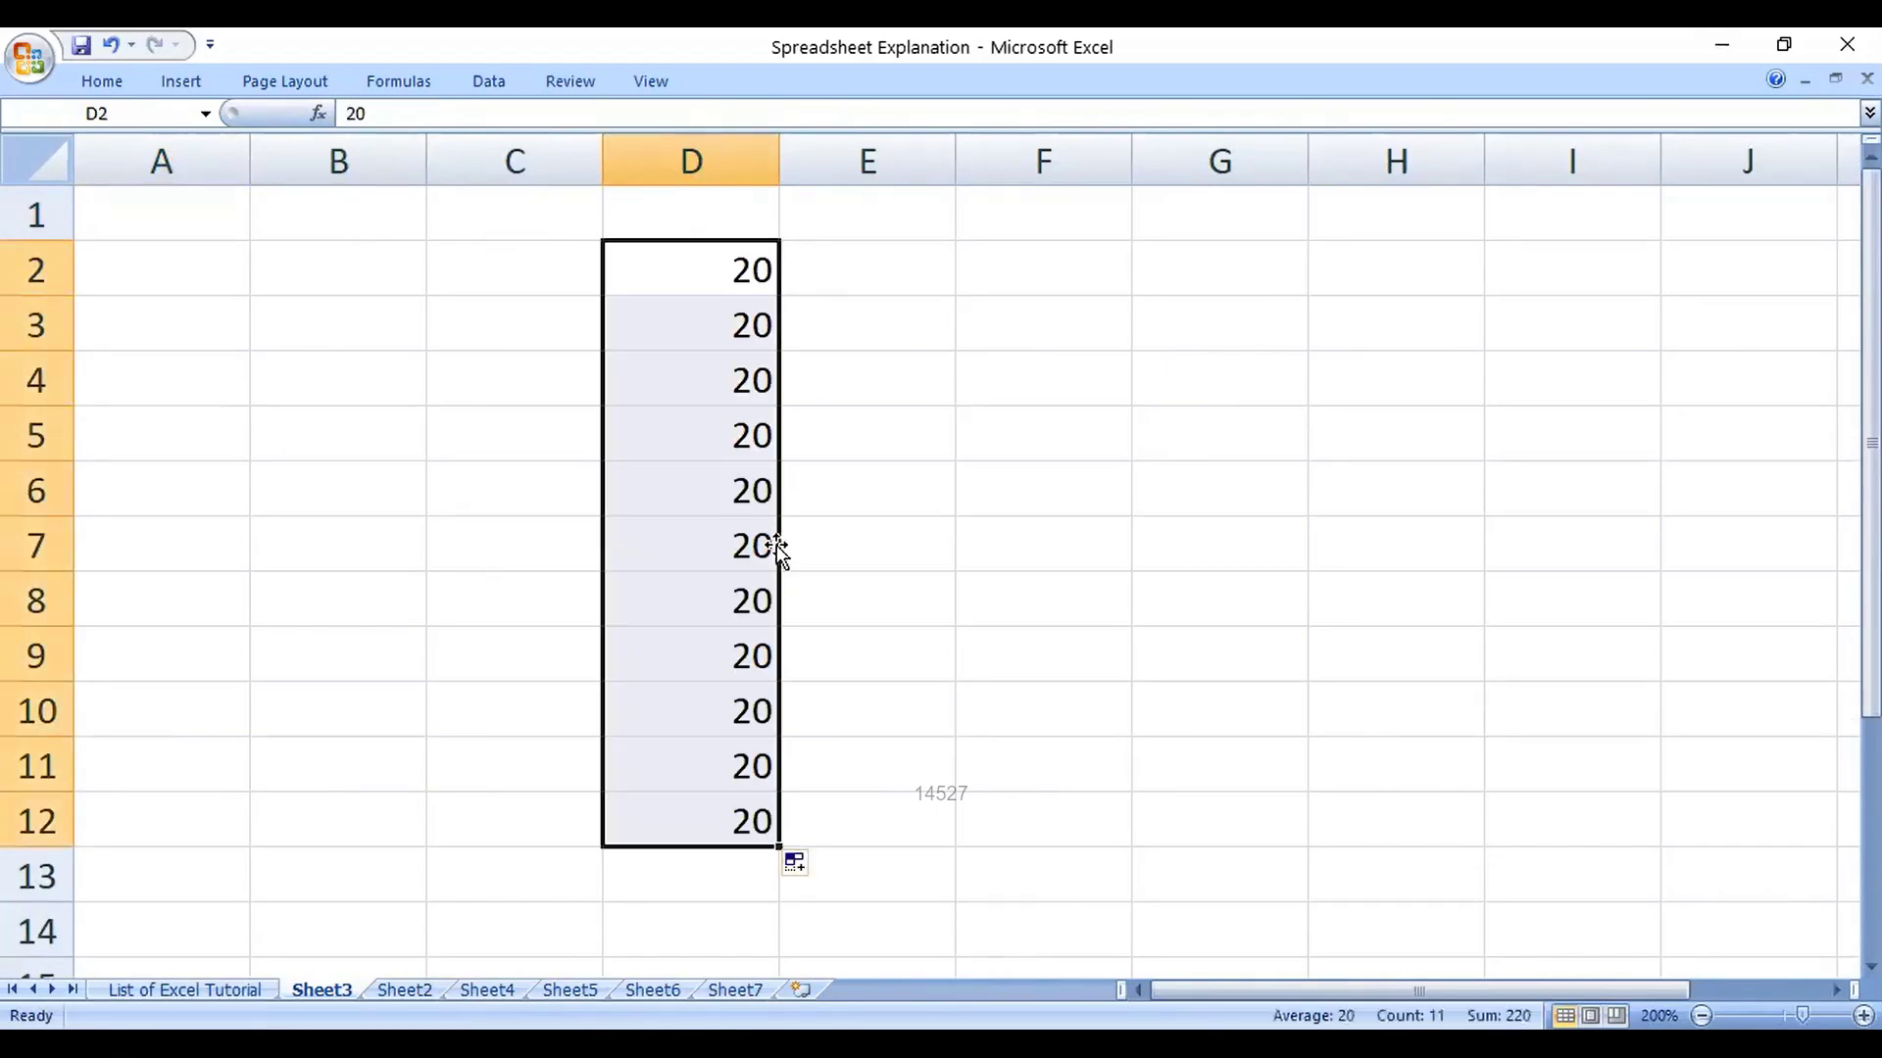
{"action": "left_click", "coordinate": [795, 868]}
{"action": "left_click", "coordinate": [686, 931]}
{"action": "left_click", "coordinate": [853, 412]}
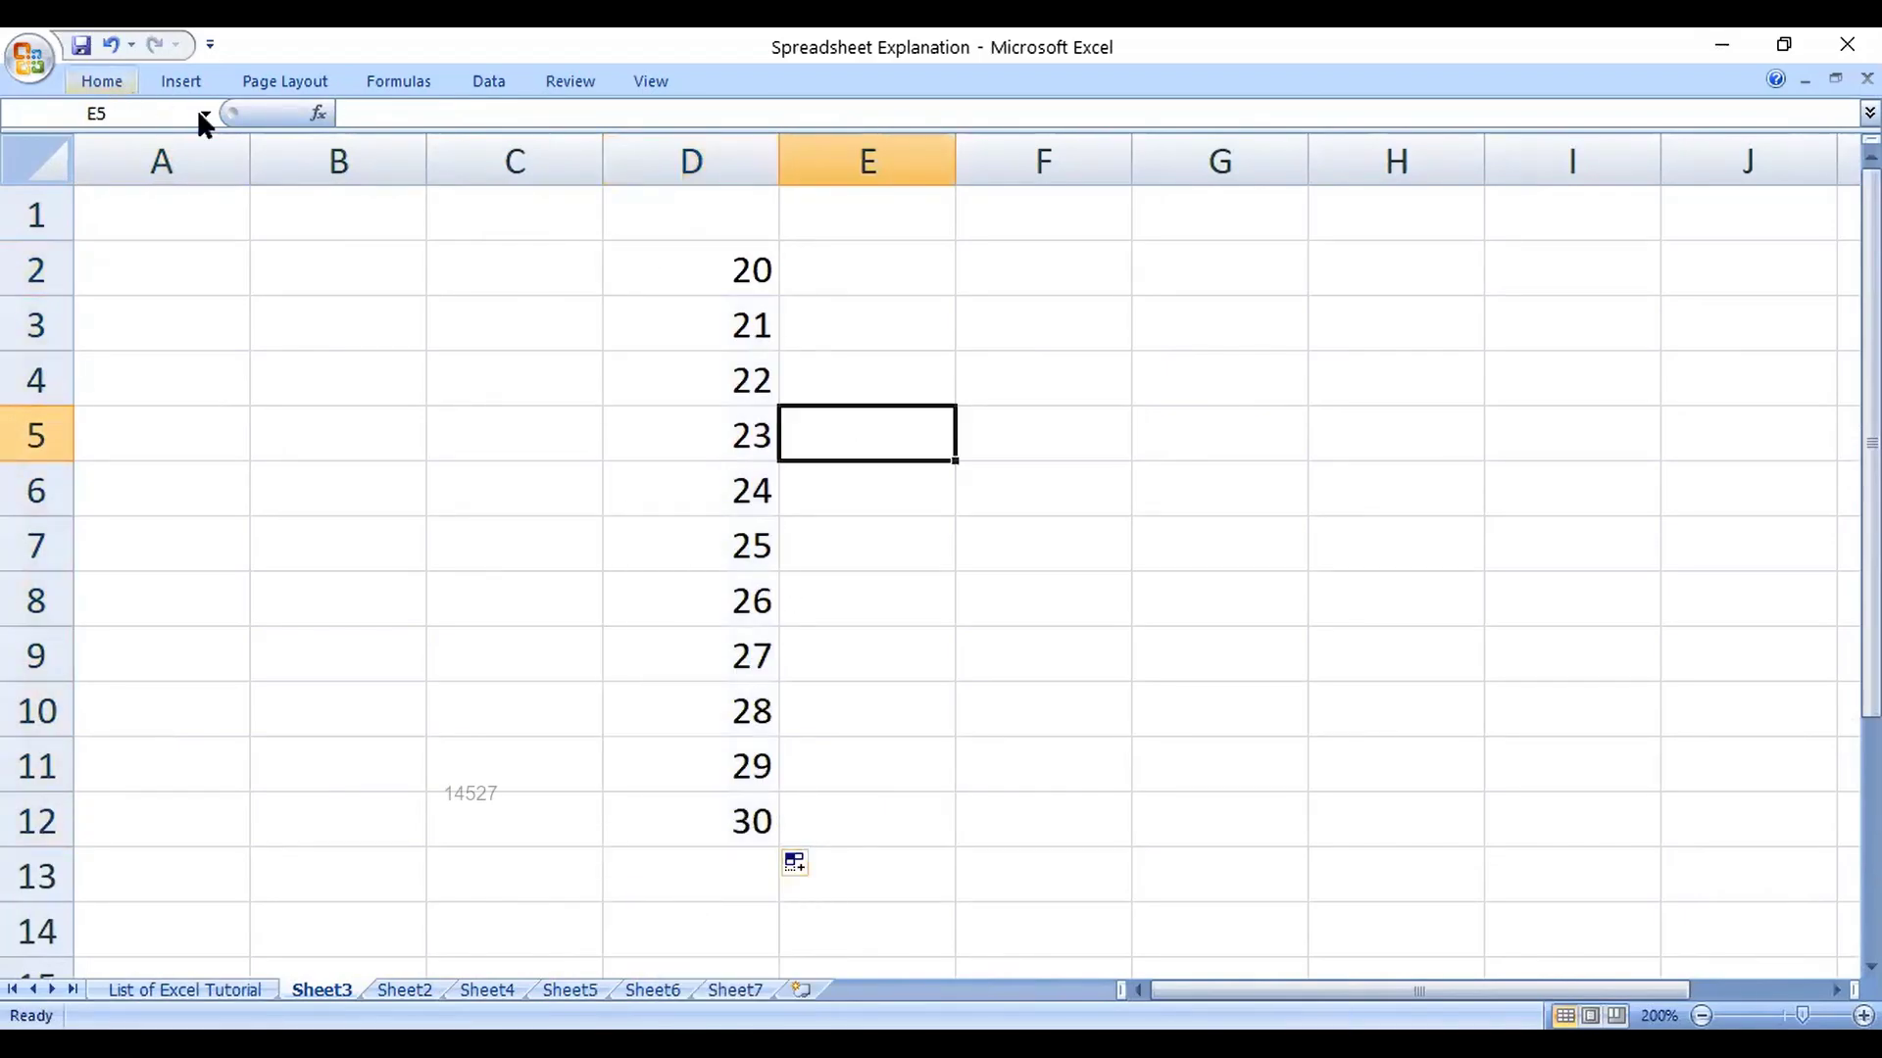
{"action": "key", "text": "ctrl+F1"}
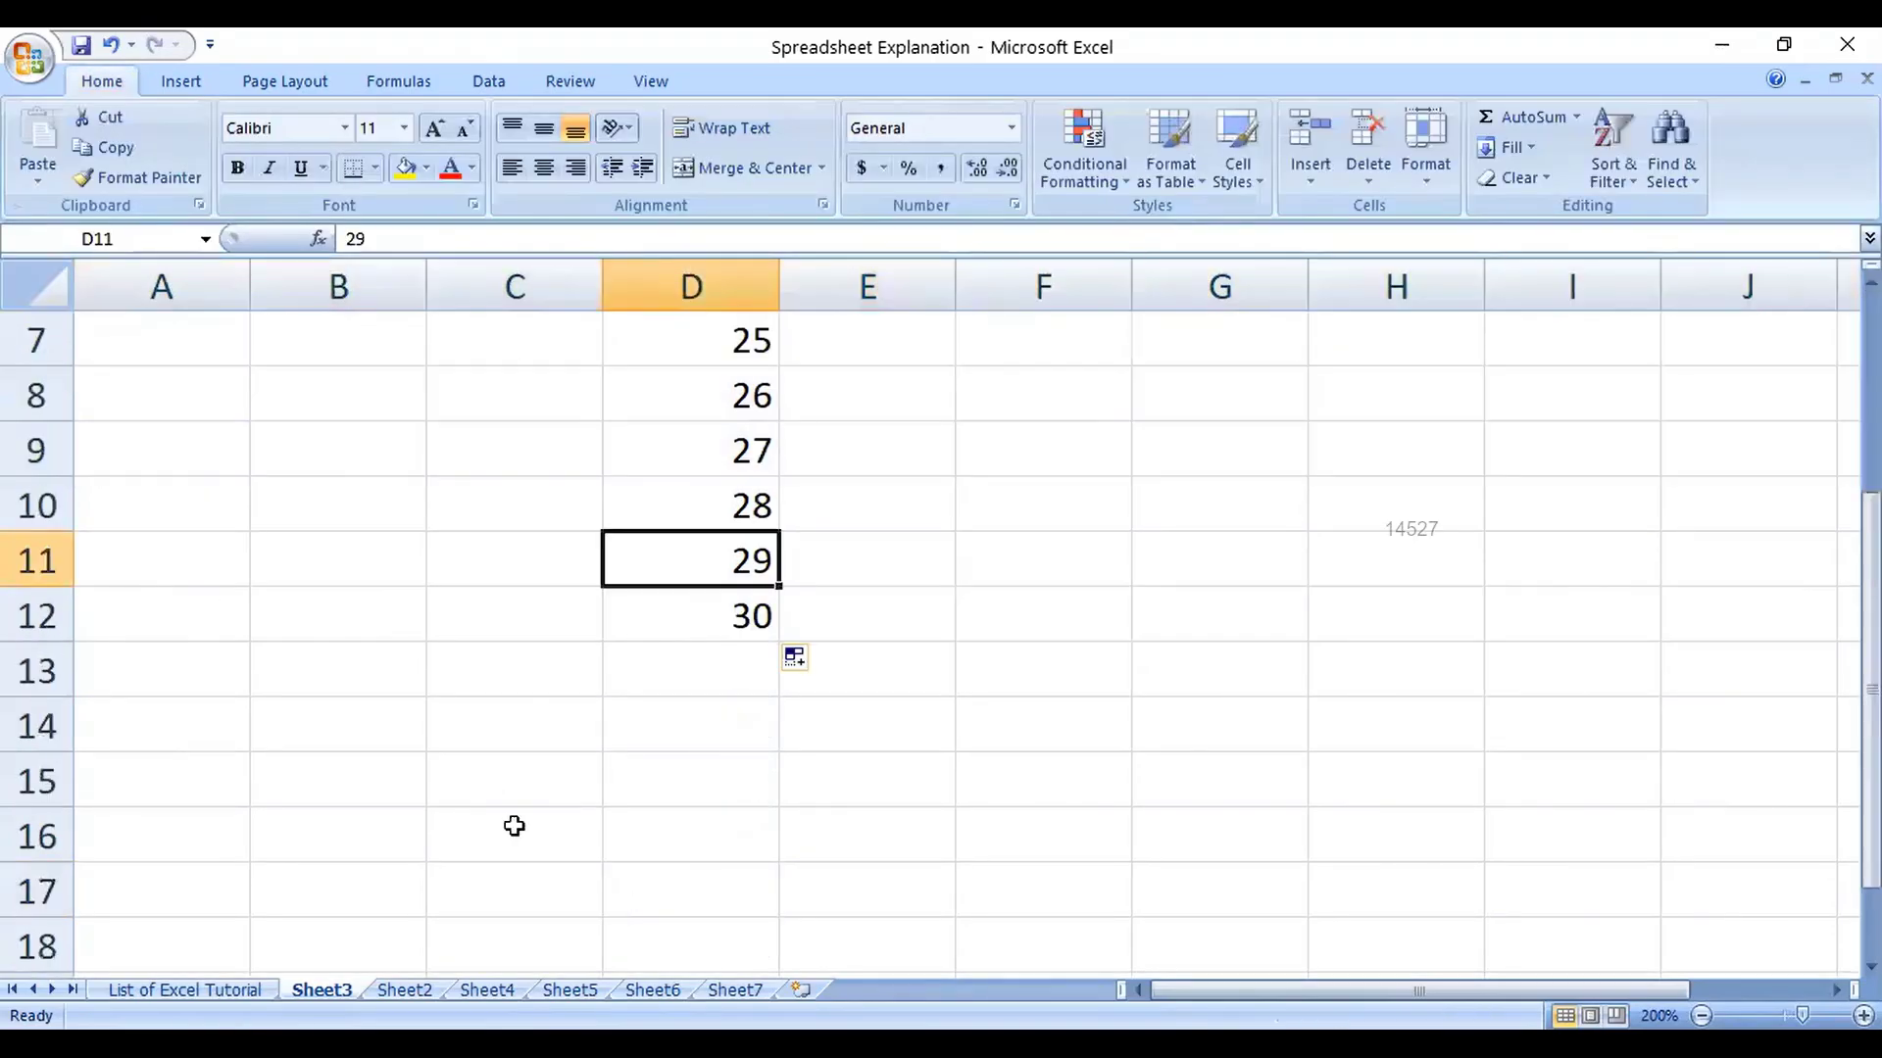
Step: Delete rows 10–12 holding 28–30, leaving 20–27 in D2:D9
{"action": "left_click_drag", "start_coordinate": [39, 627], "coordinate": [41, 513]}
{"action": "right_click", "coordinate": [41, 505]}
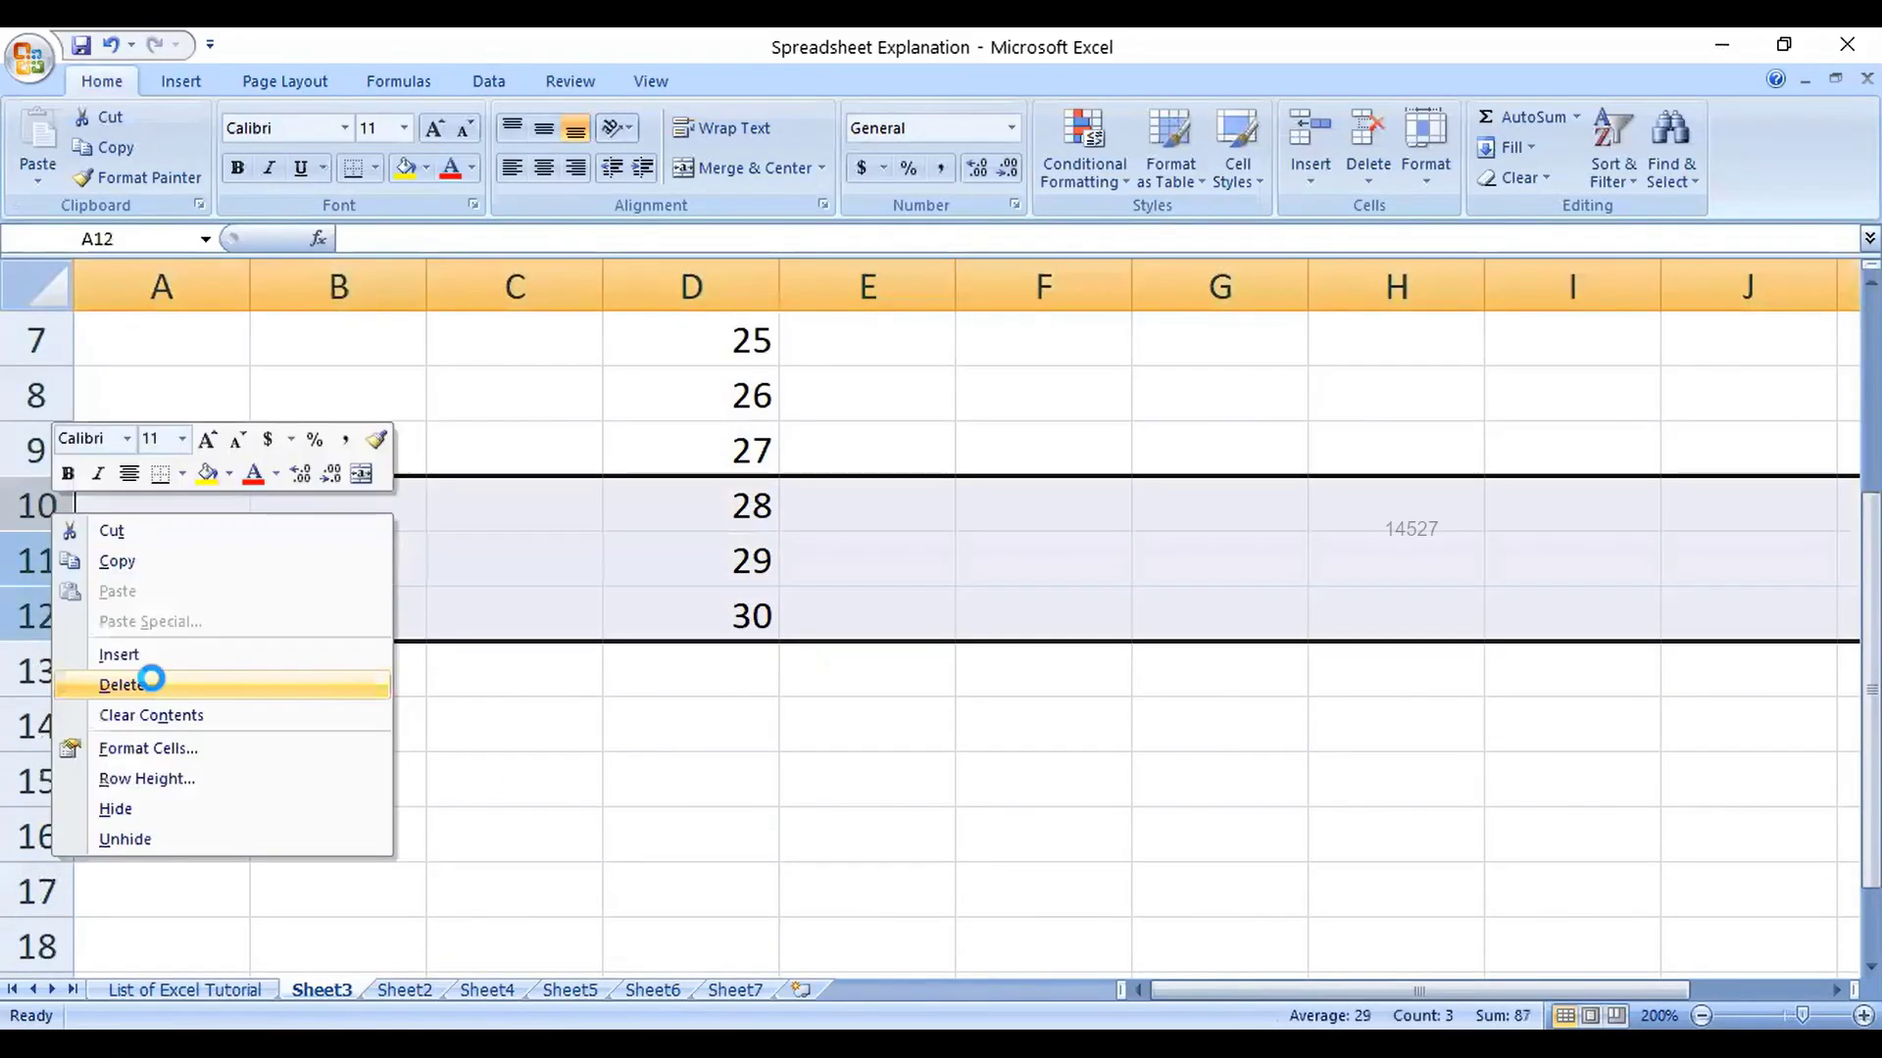
{"action": "left_click", "coordinate": [147, 680]}
{"action": "left_click", "coordinate": [687, 836]}
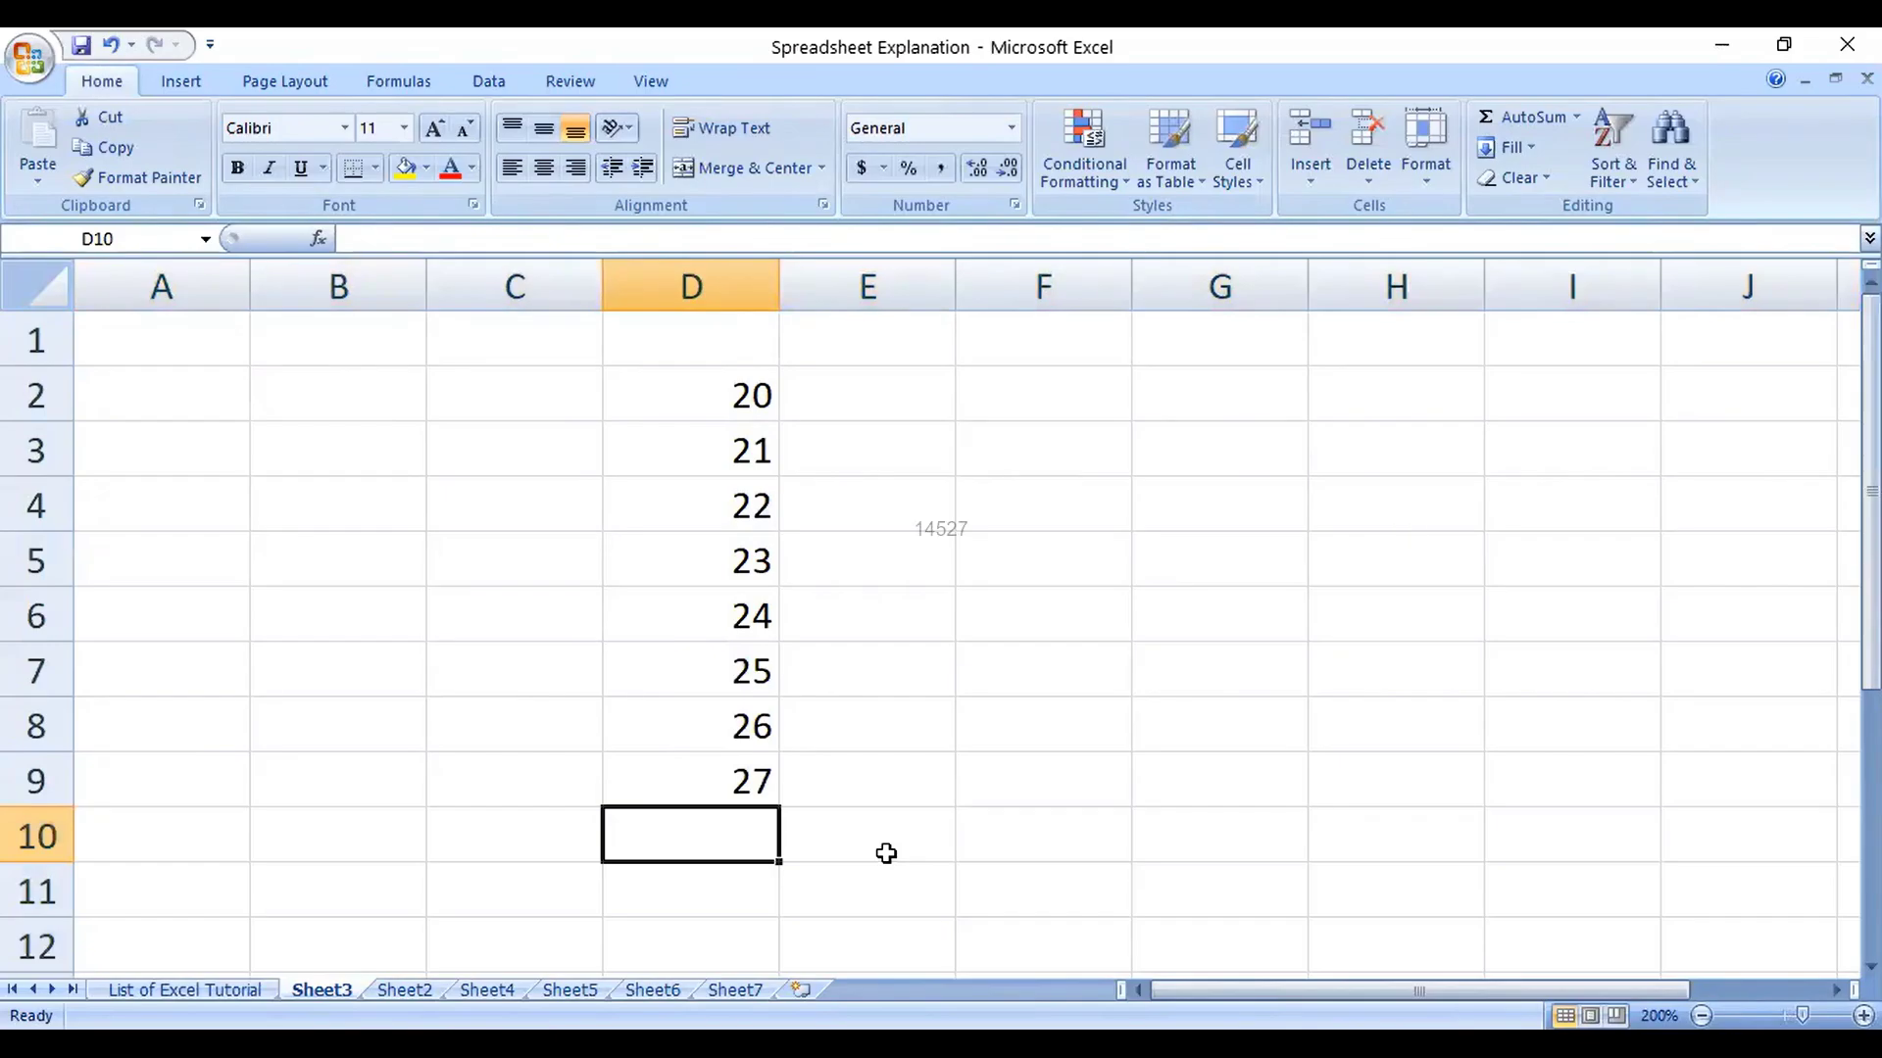
Step: Start an addition formula in D10 with the terms D2, D3 and D4
{"action": "type", "text": "="}
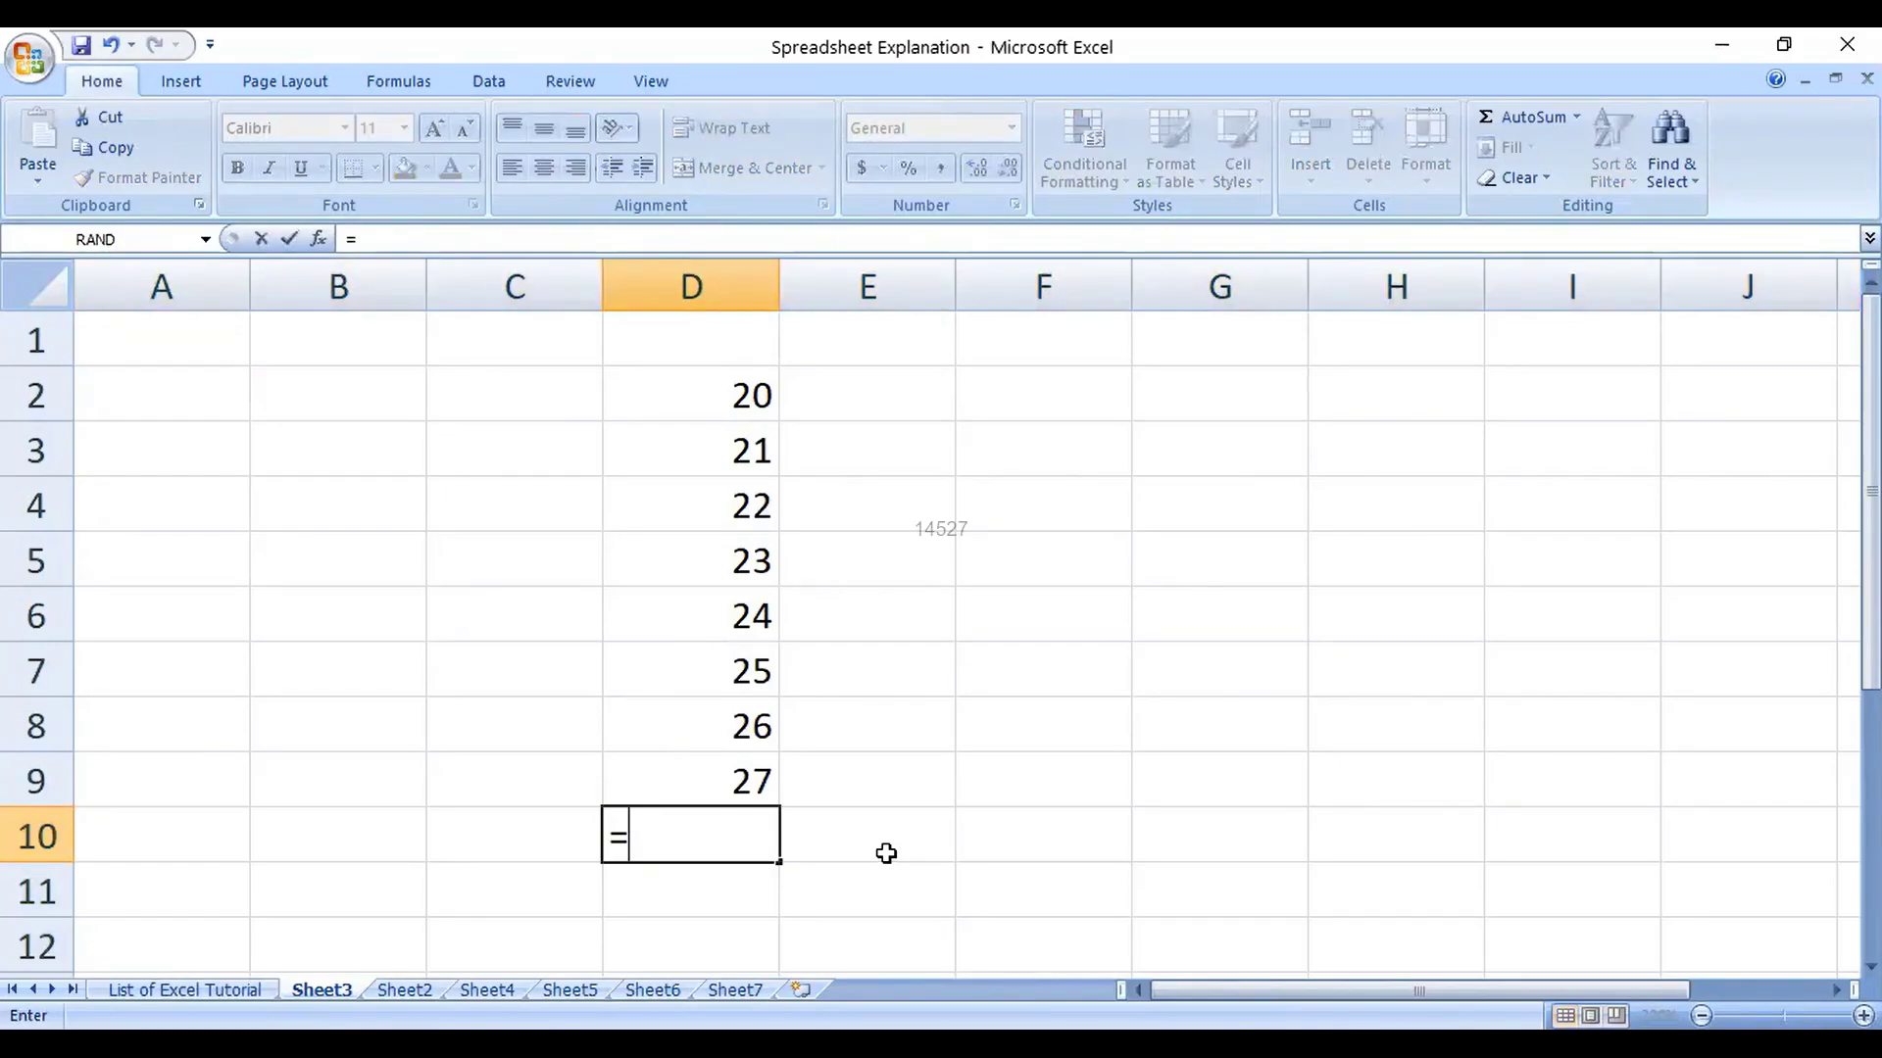
{"action": "key", "text": "Escape"}
{"action": "type", "text": "="}
{"action": "left_click", "coordinate": [774, 396]}
{"action": "type", "text": "+"}
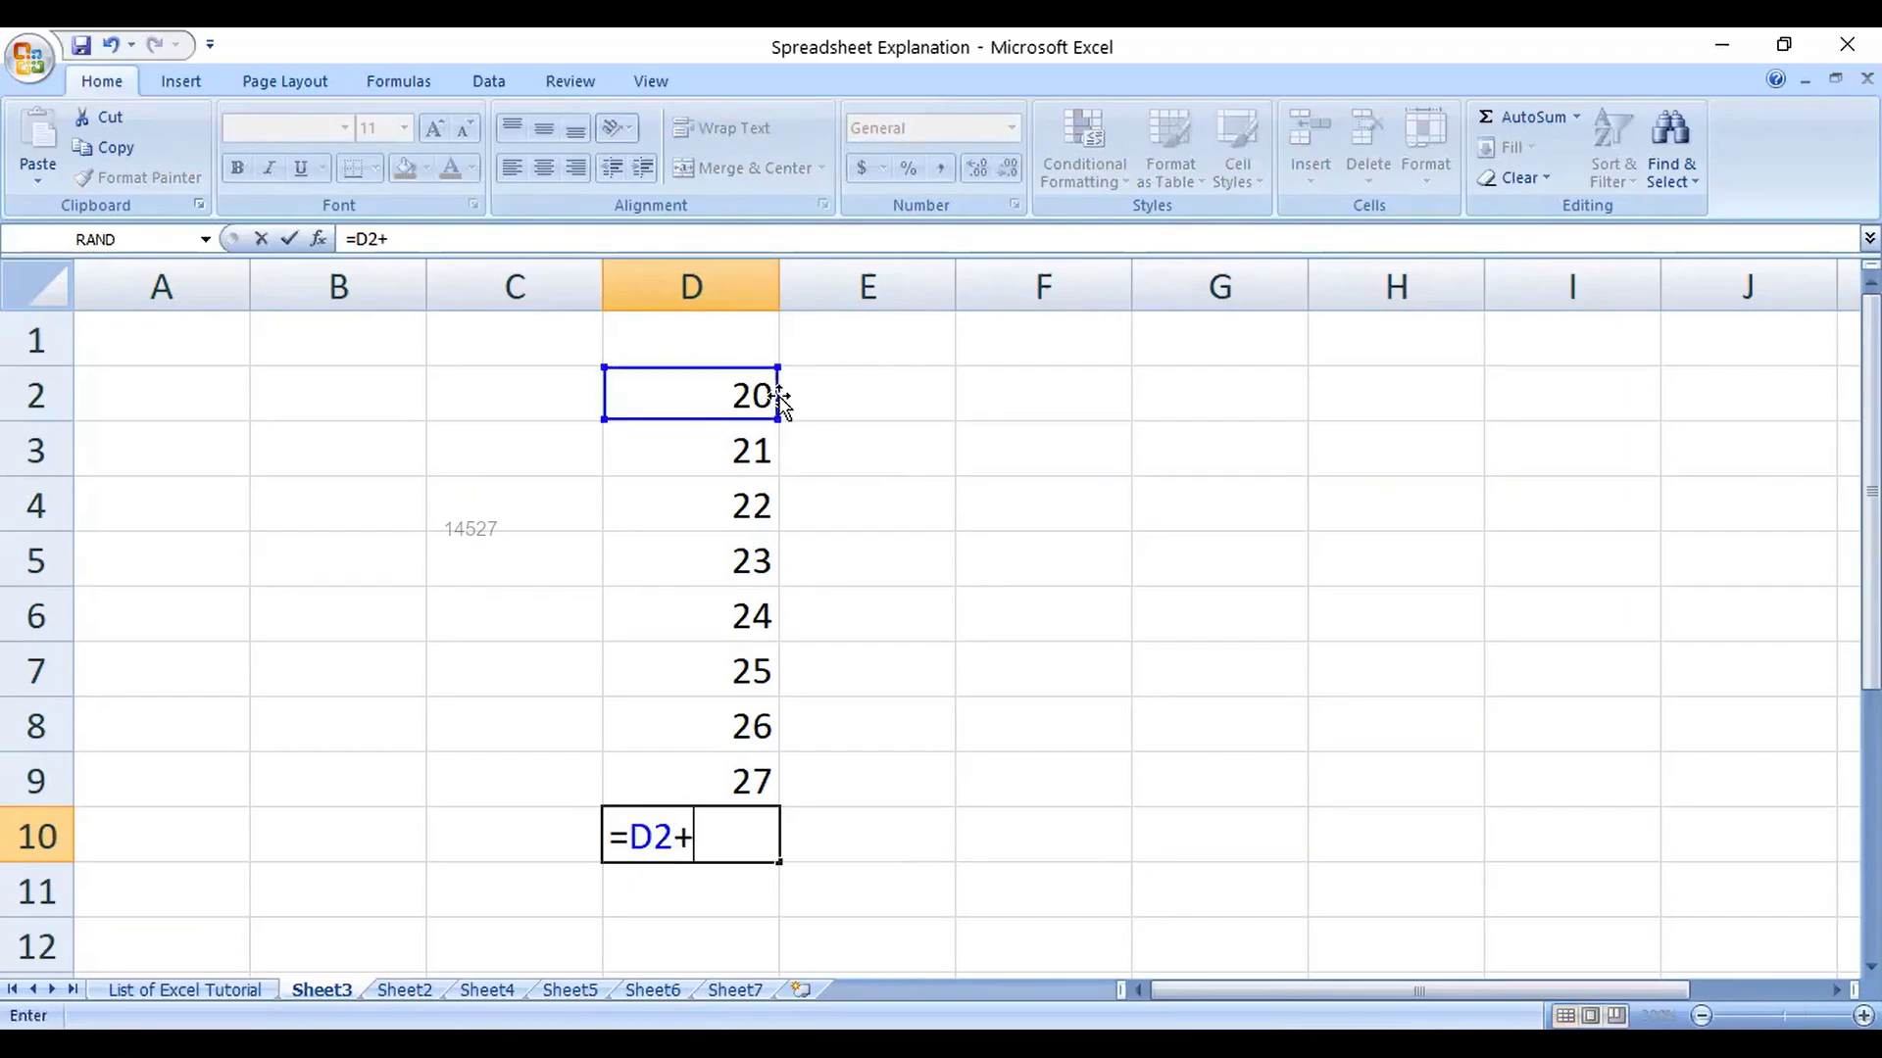
{"action": "left_click", "coordinate": [715, 481]}
{"action": "left_click", "coordinate": [731, 432]}
{"action": "type", "text": "+"}
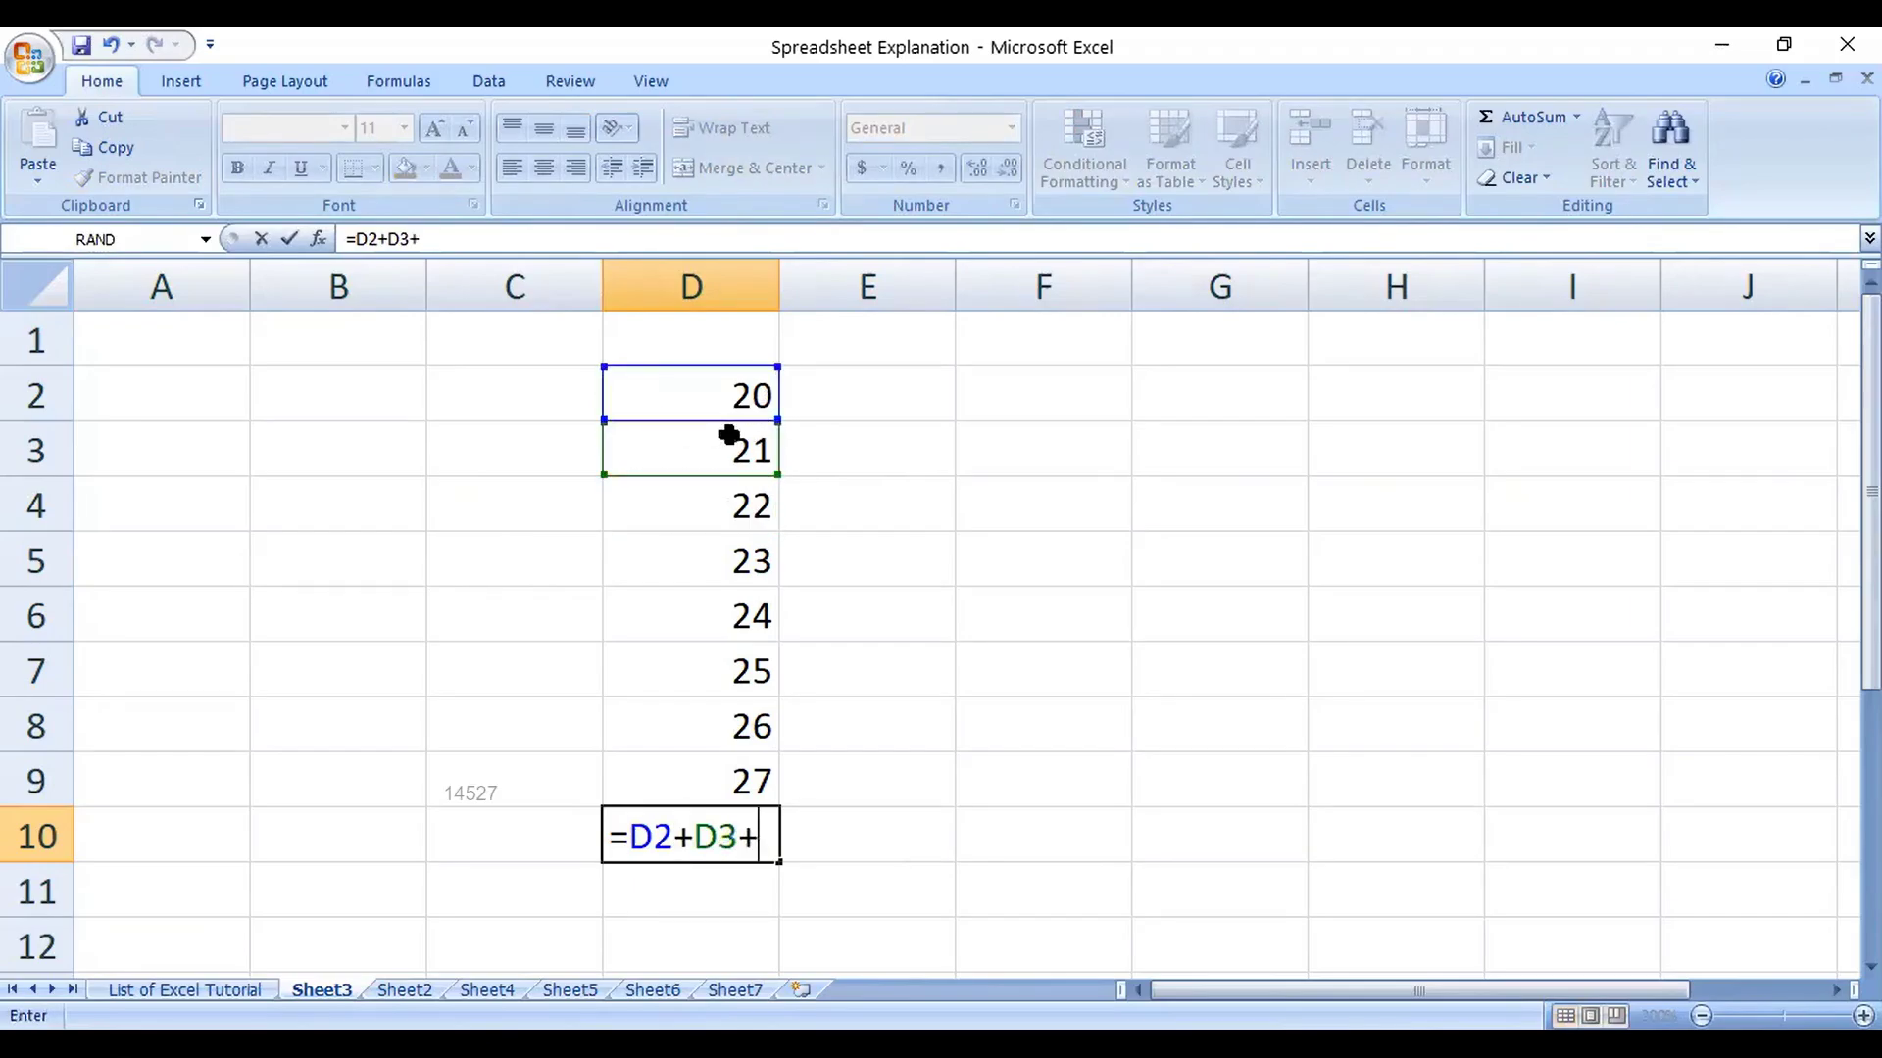
{"action": "left_click", "coordinate": [730, 505]}
Step: Add D5 through D9 to the formula and commit it, totalling 188
{"action": "type", "text": "="}
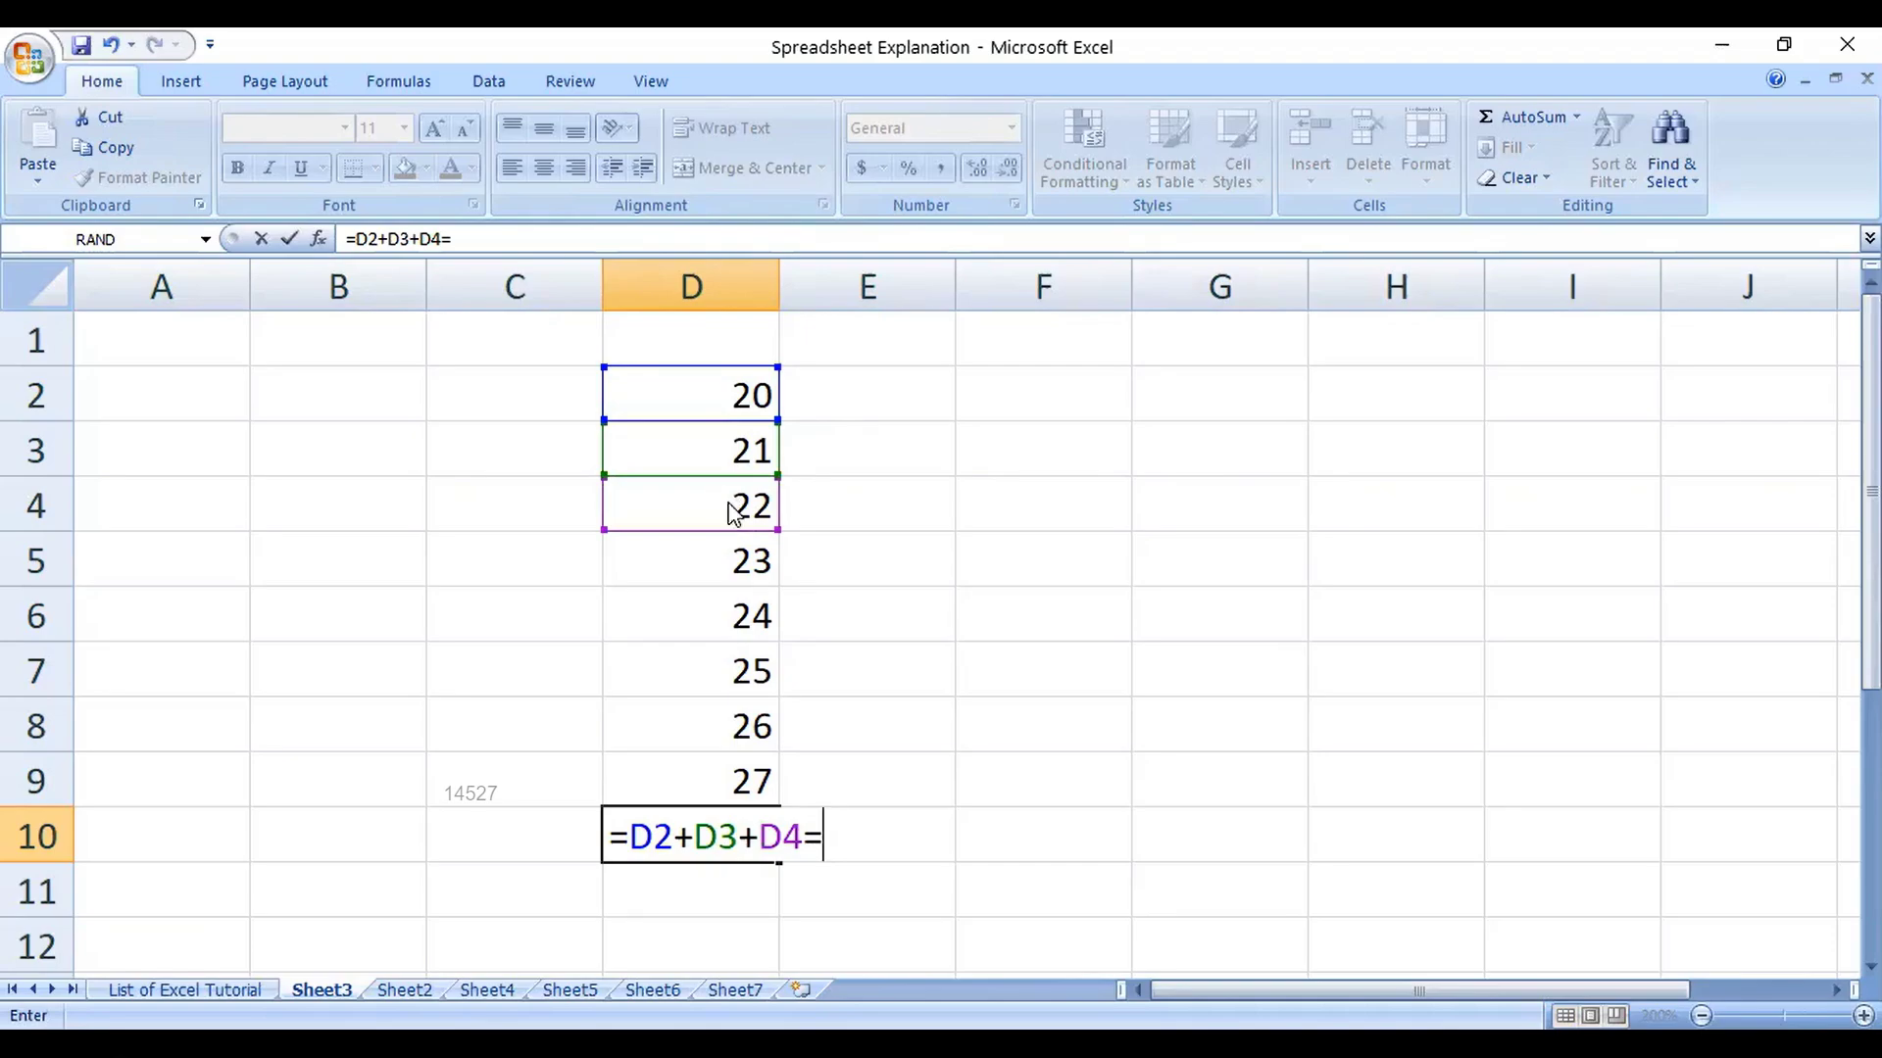
{"action": "left_click", "coordinate": [726, 552]}
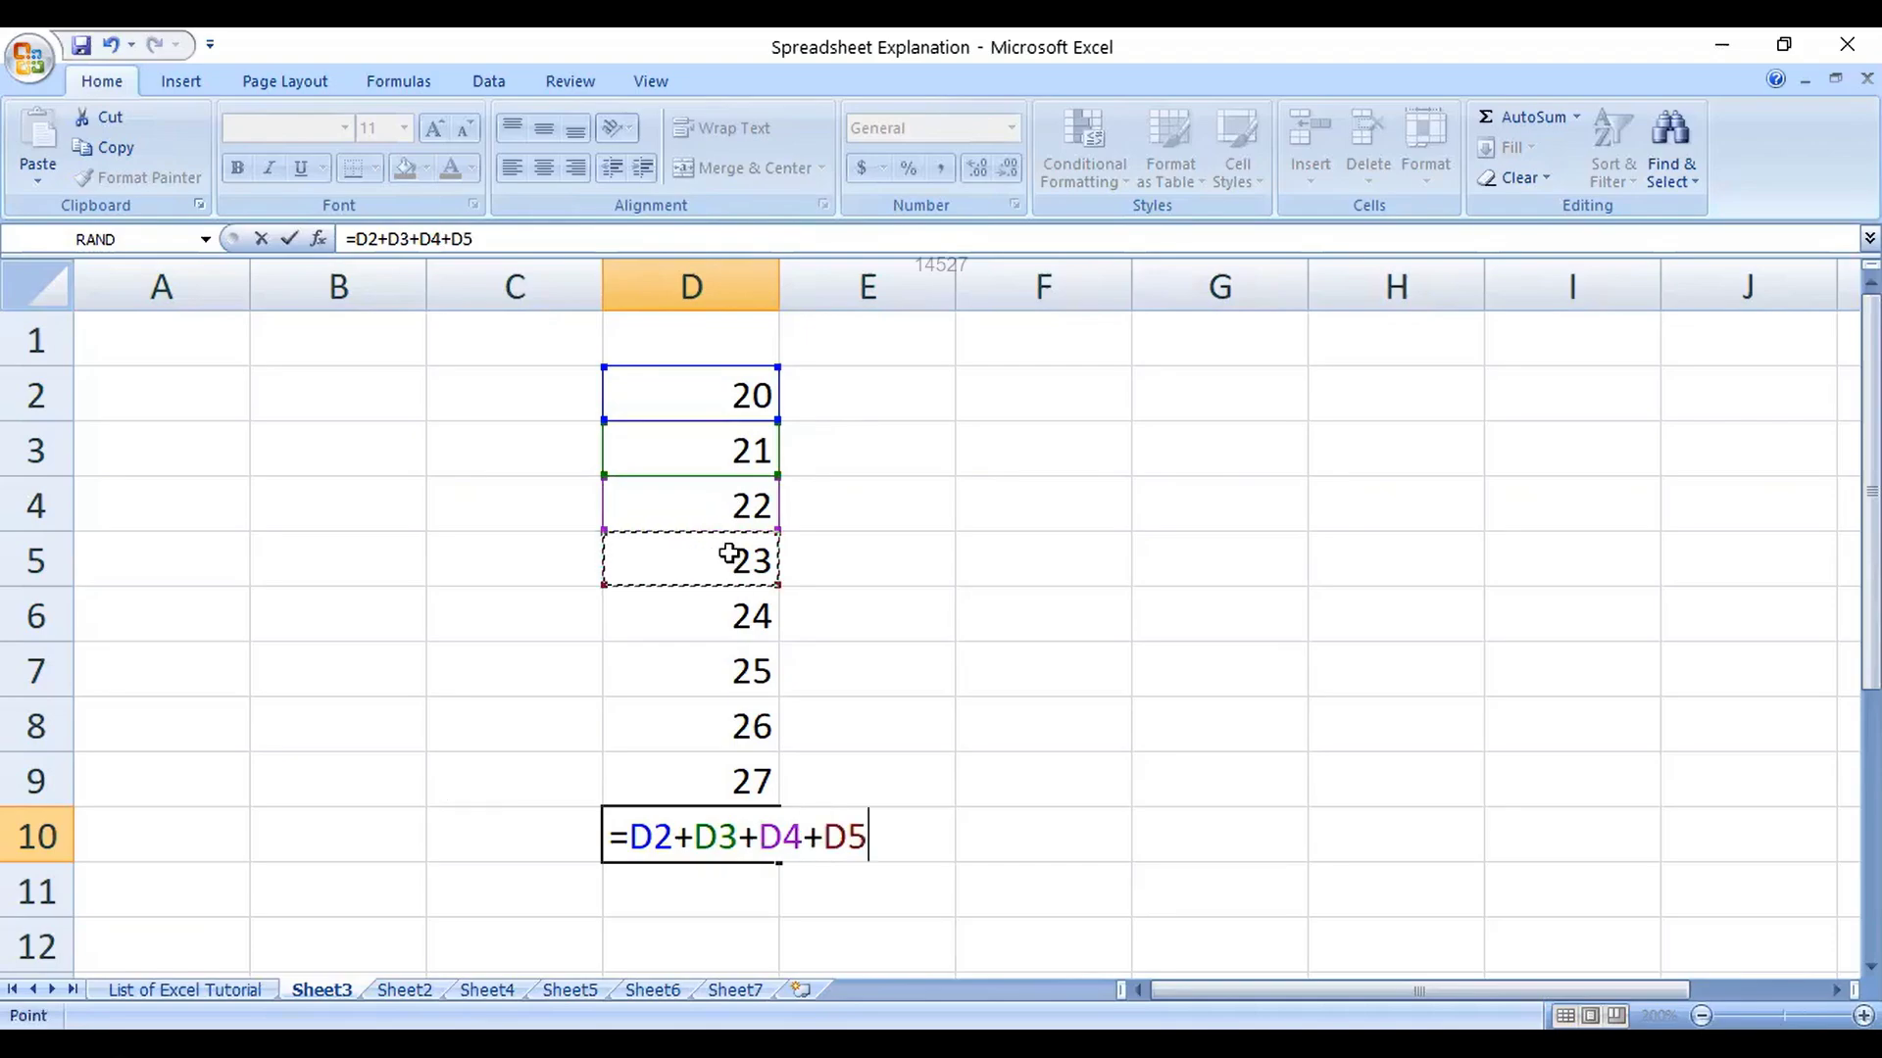
{"action": "type", "text": "+"}
{"action": "left_click", "coordinate": [737, 594]}
{"action": "type", "text": "+"}
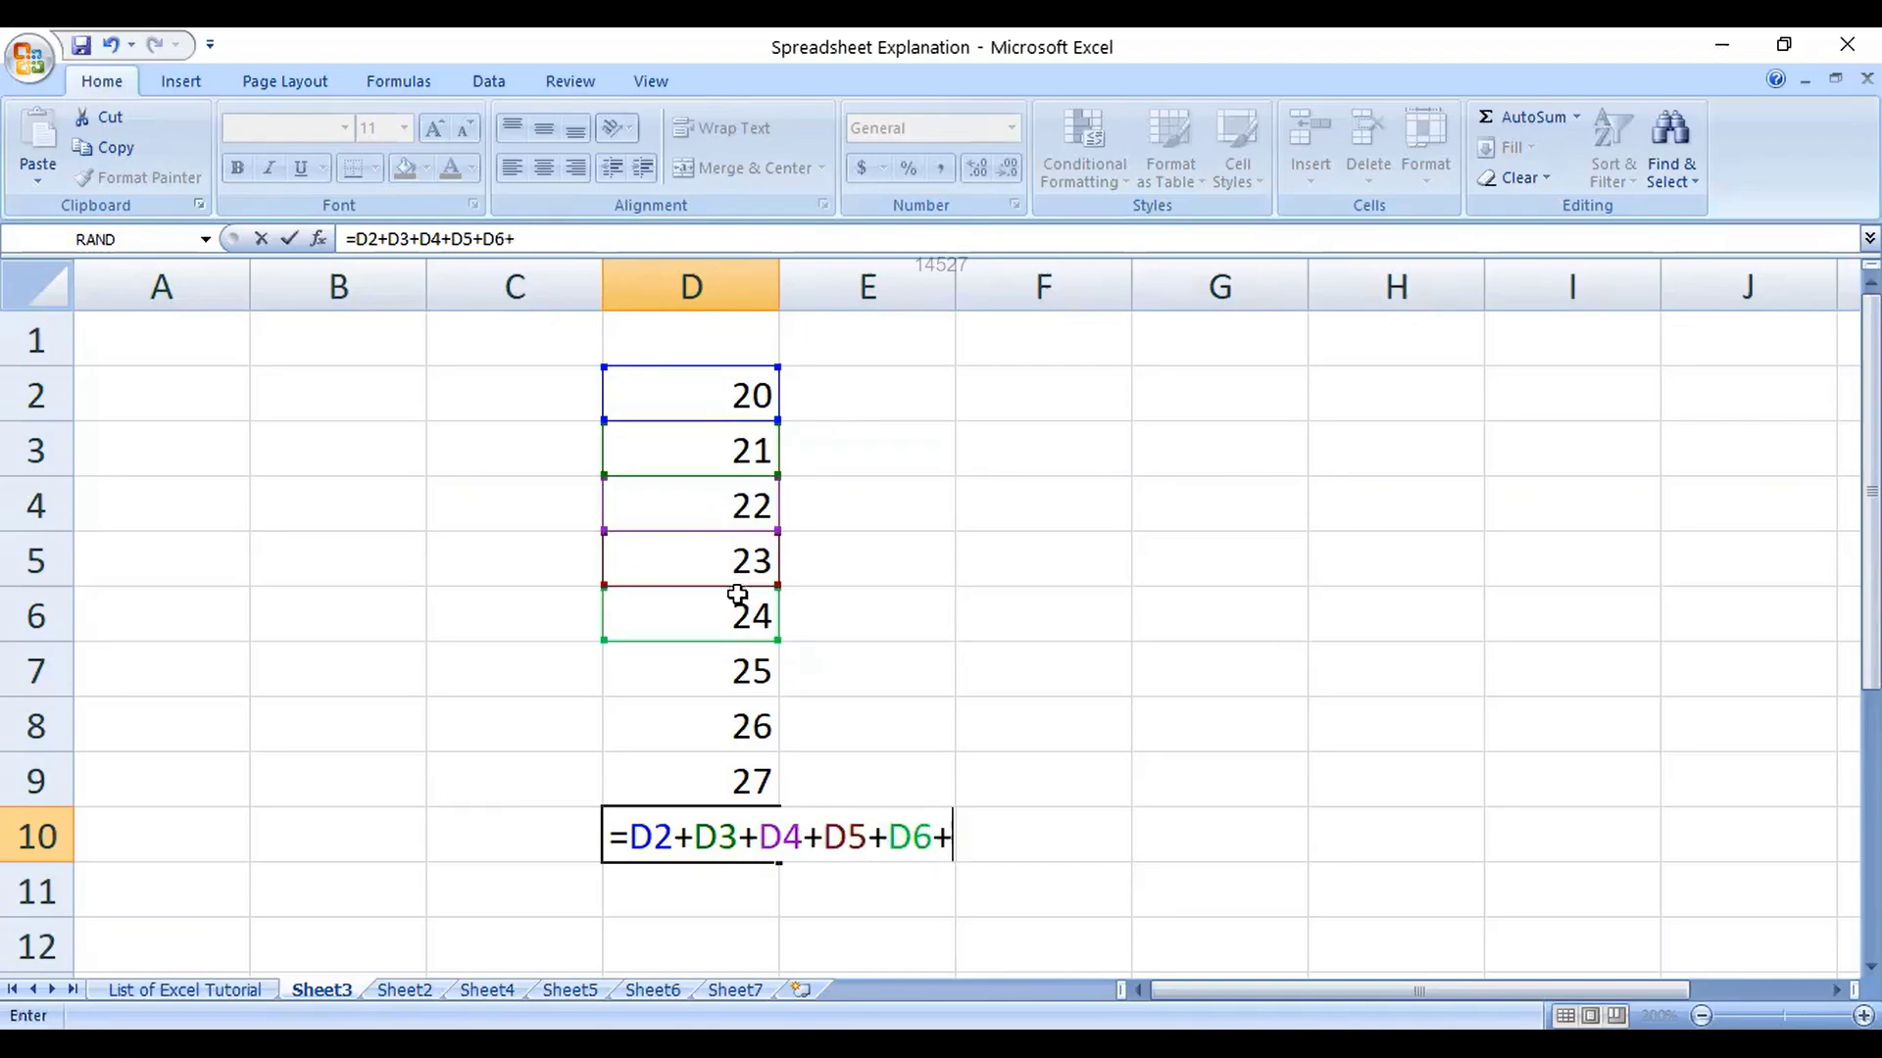
{"action": "left_click", "coordinate": [736, 653]}
{"action": "type", "text": "+"}
{"action": "left_click", "coordinate": [744, 721]}
{"action": "type", "text": "+"}
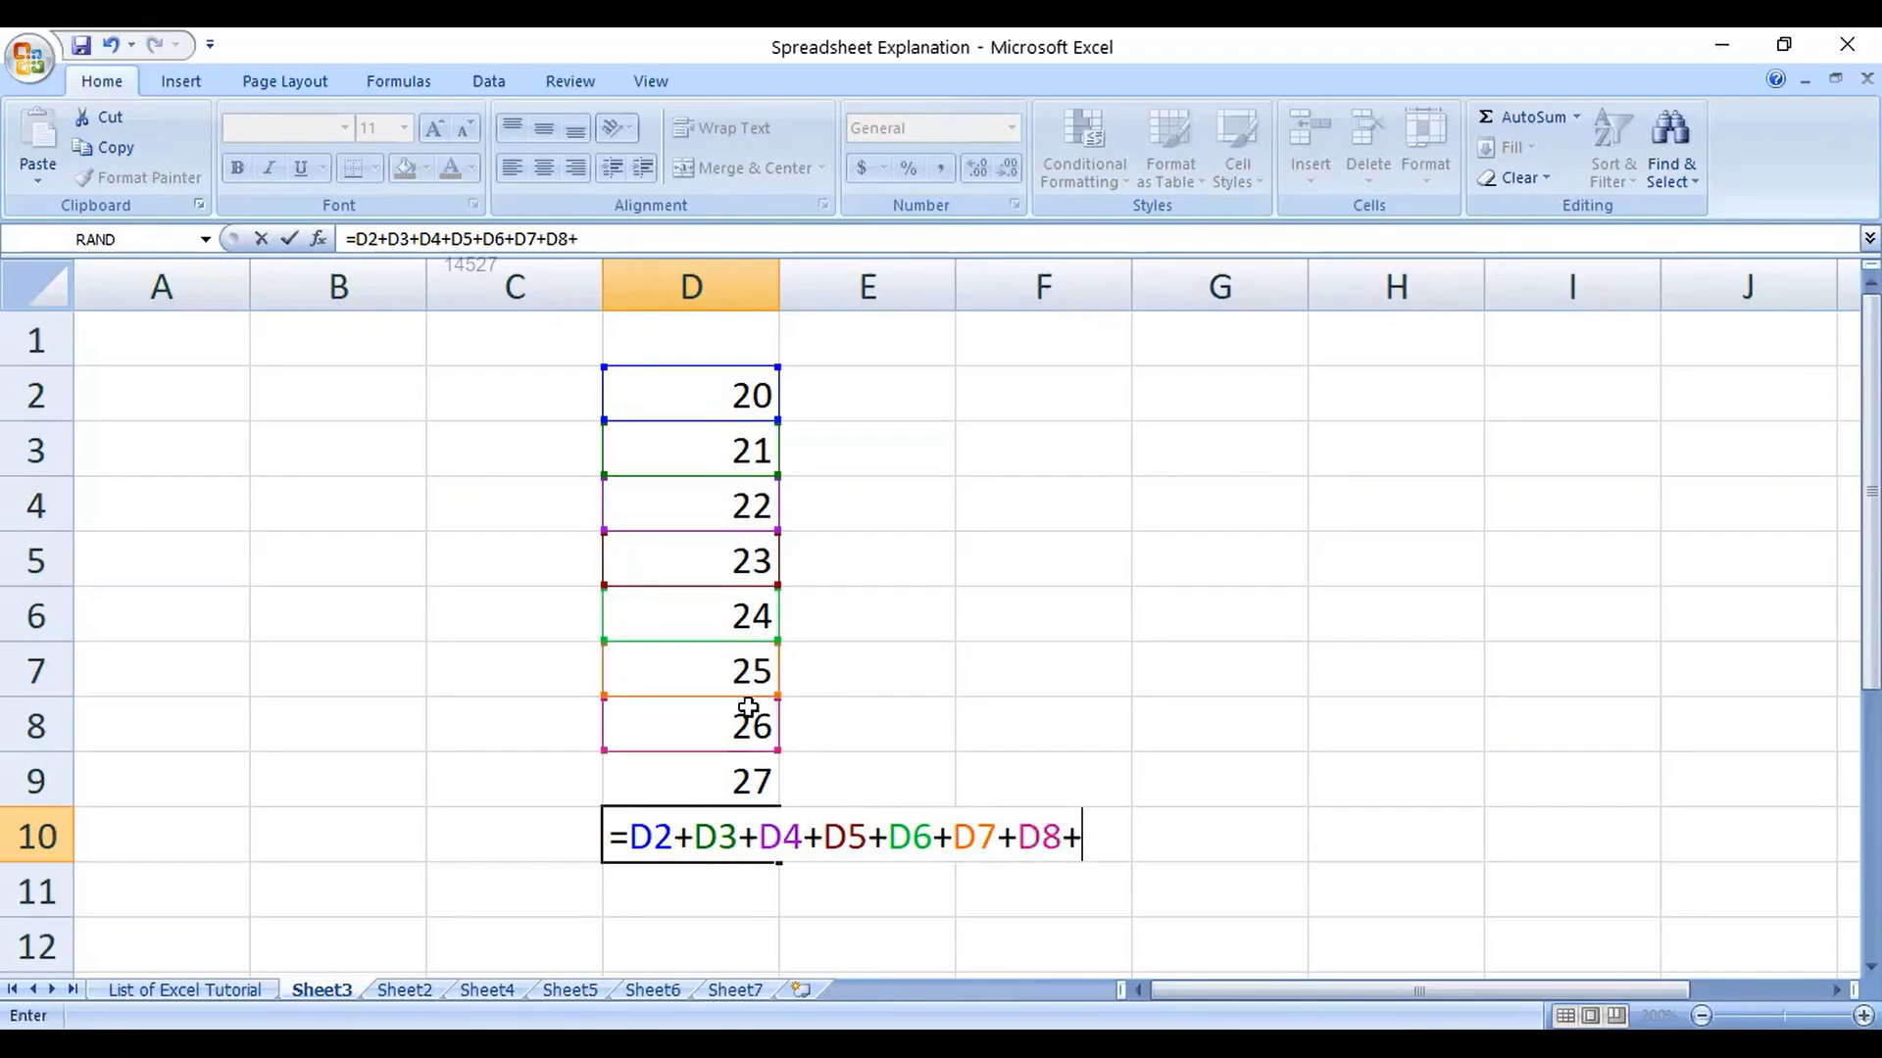
{"action": "left_click", "coordinate": [740, 779]}
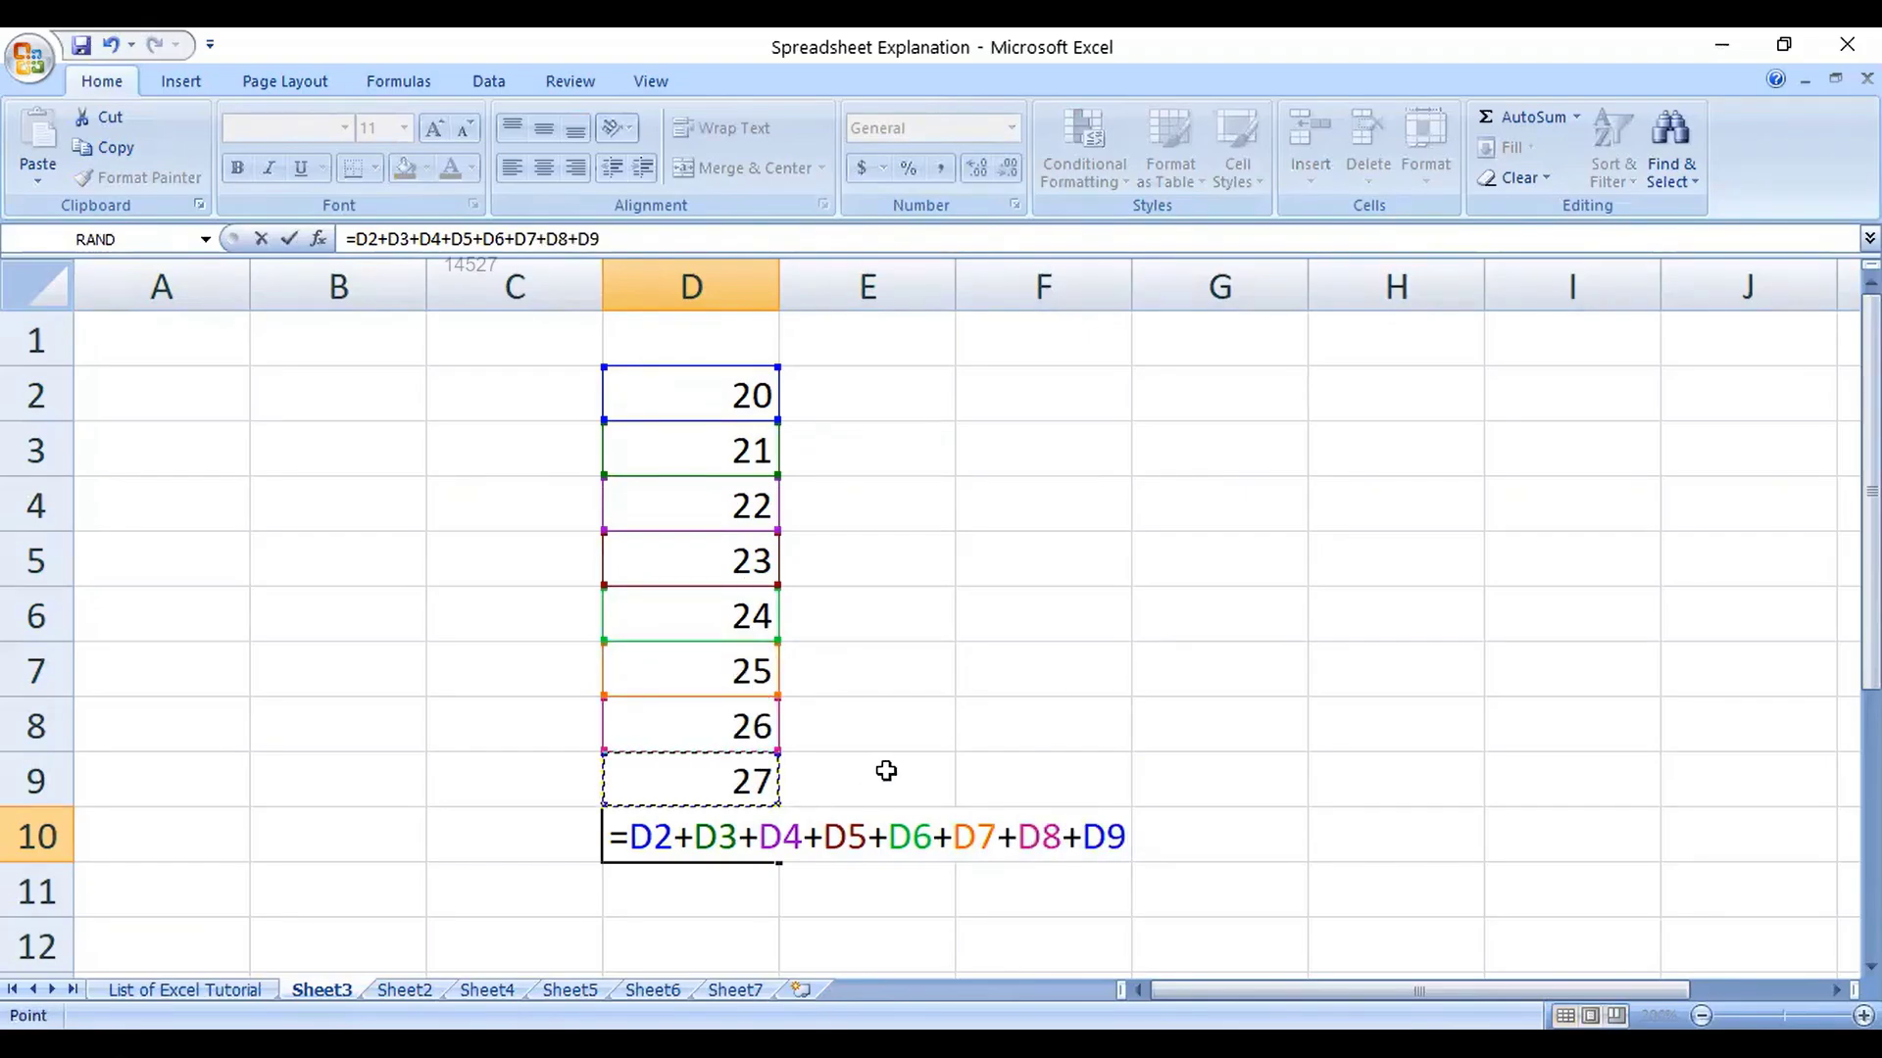
{"action": "key", "text": "Return"}
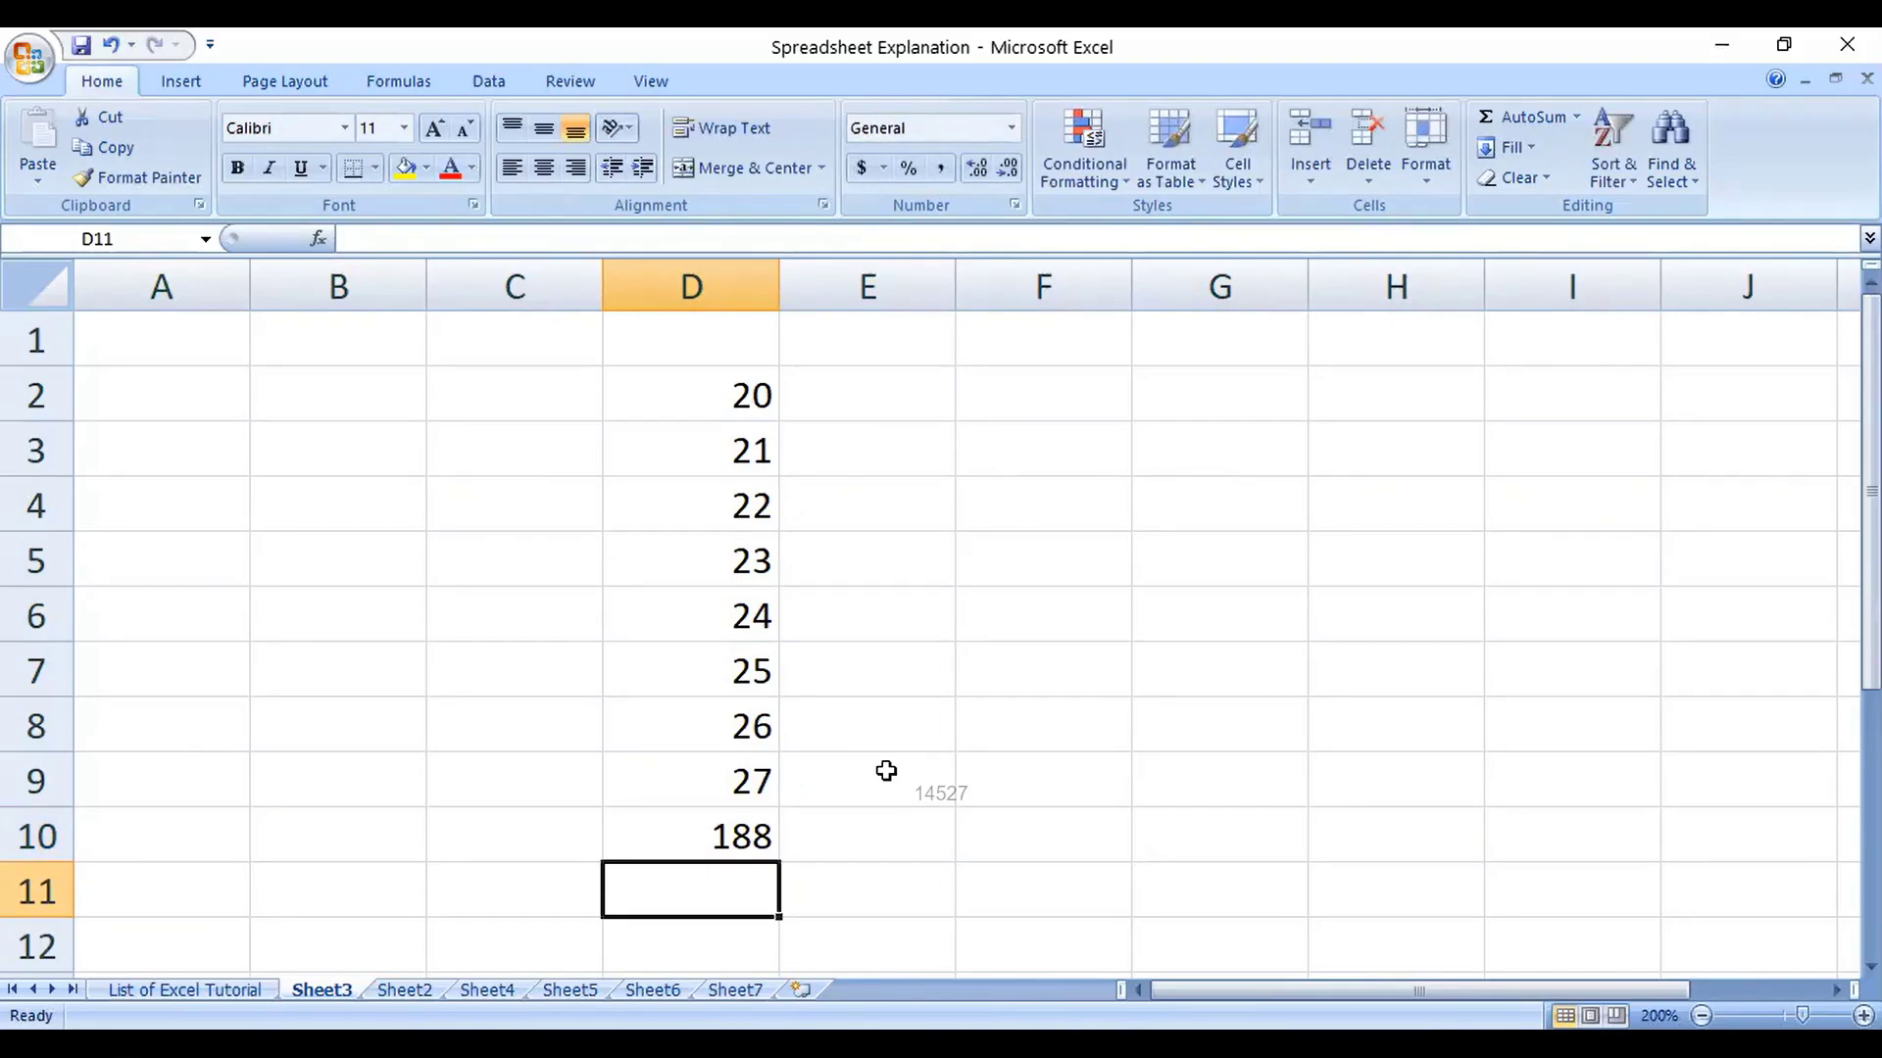
Step: Enter a SUM formula in E10 over the D column numbers
{"action": "left_click", "coordinate": [720, 853]}
{"action": "left_click", "coordinate": [891, 841]}
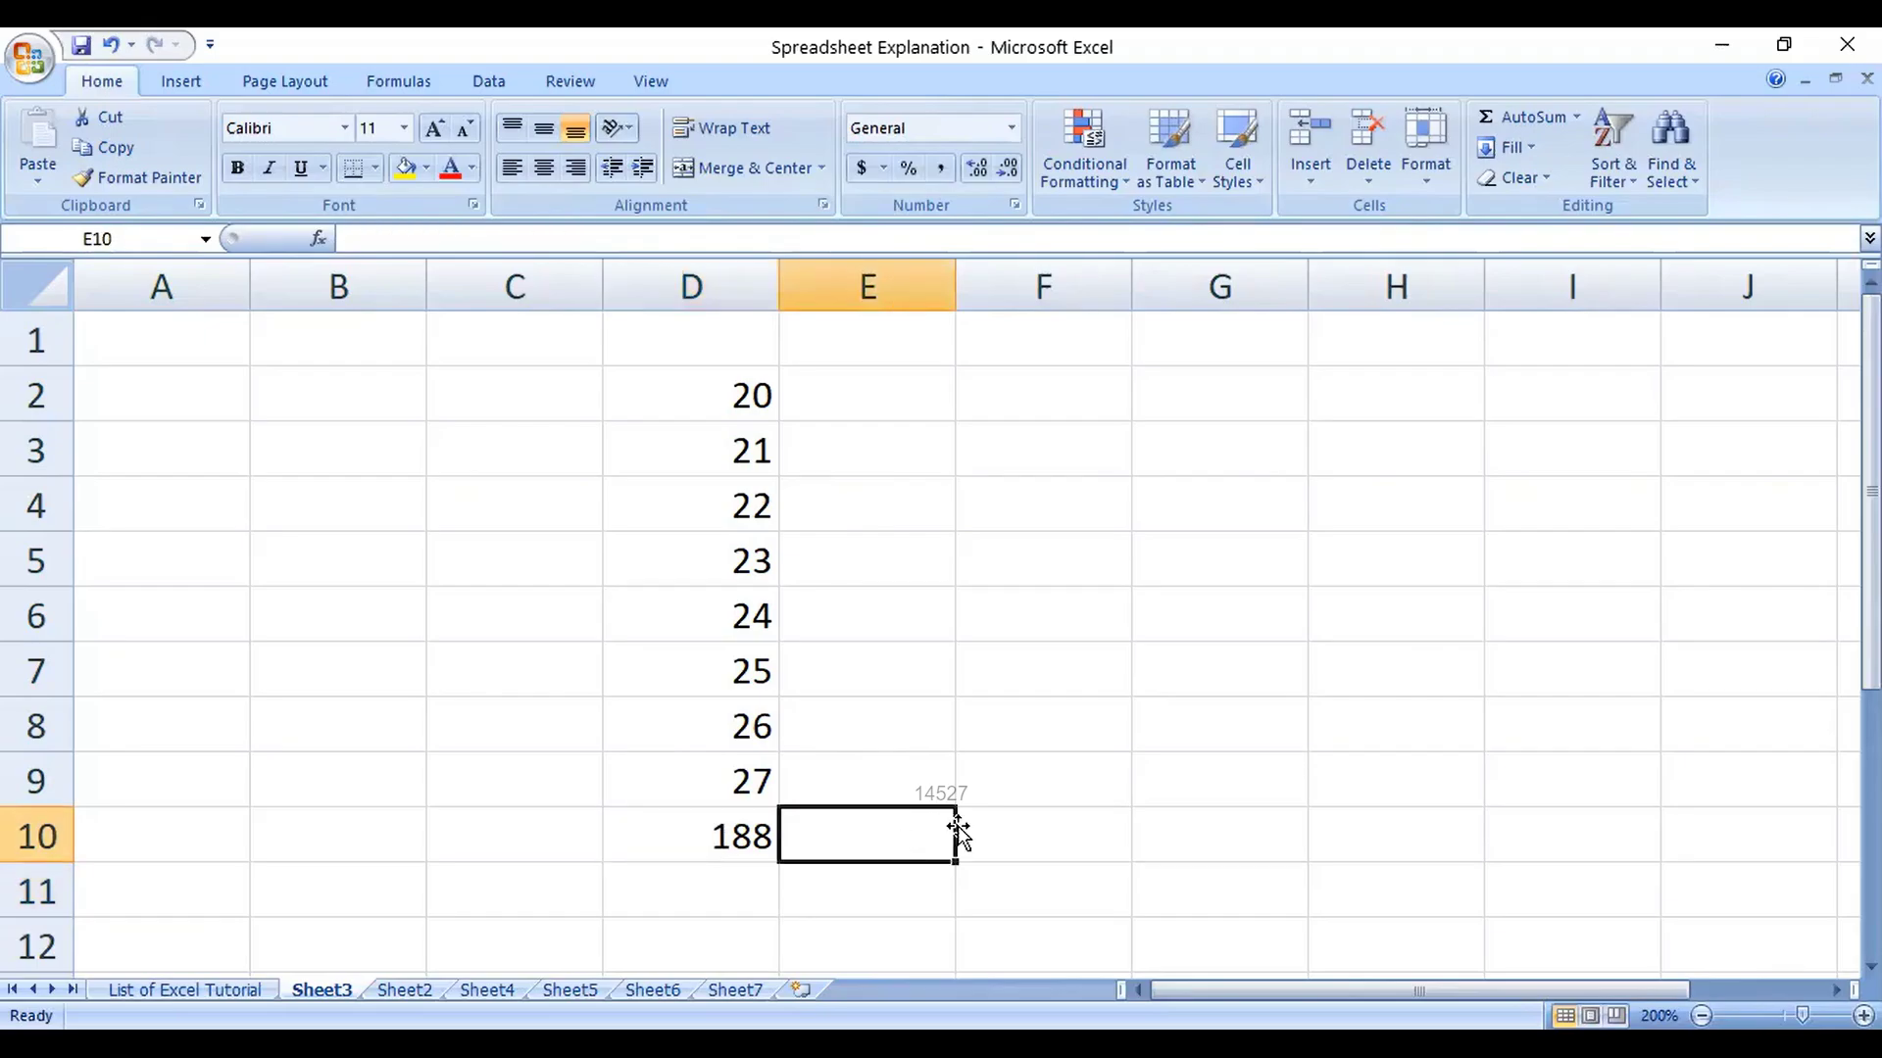
{"action": "type", "text": "=sum("}
{"action": "key", "text": "Up"}
{"action": "key", "text": "Left"}
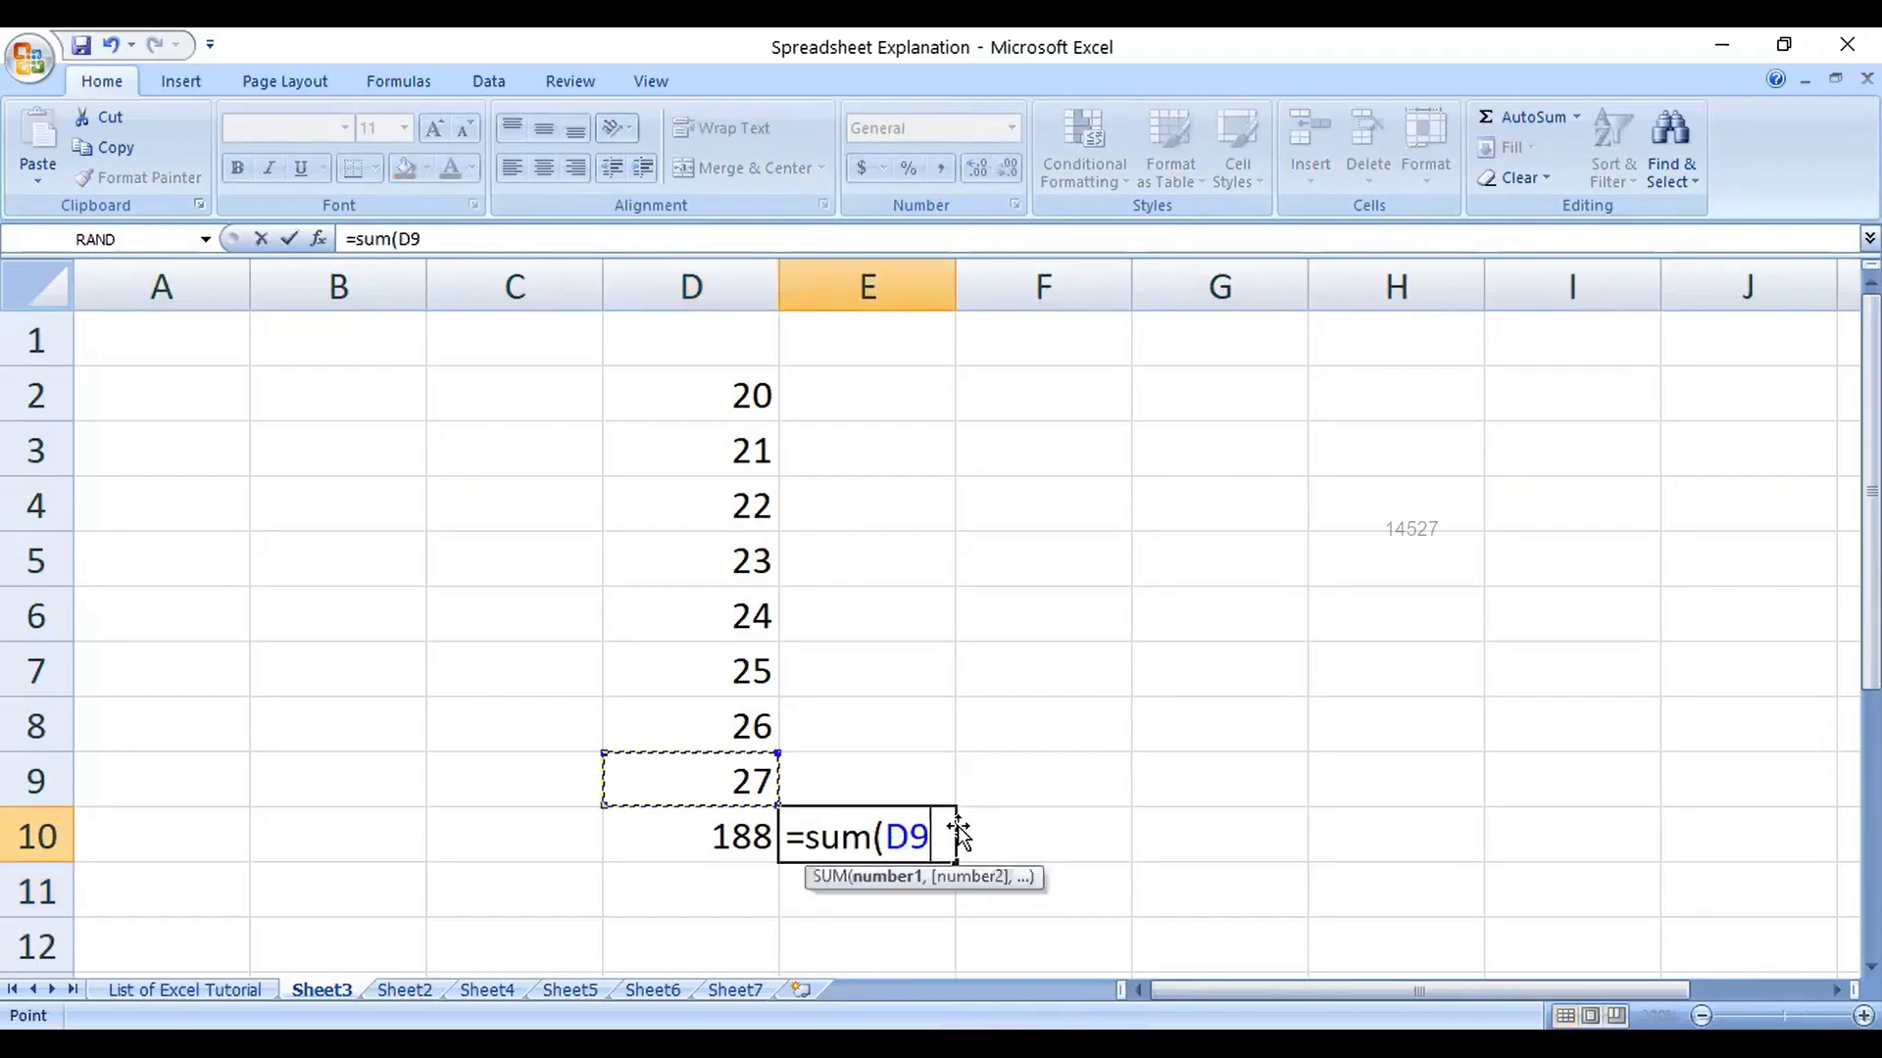
{"action": "key", "text": "shift+Up"}
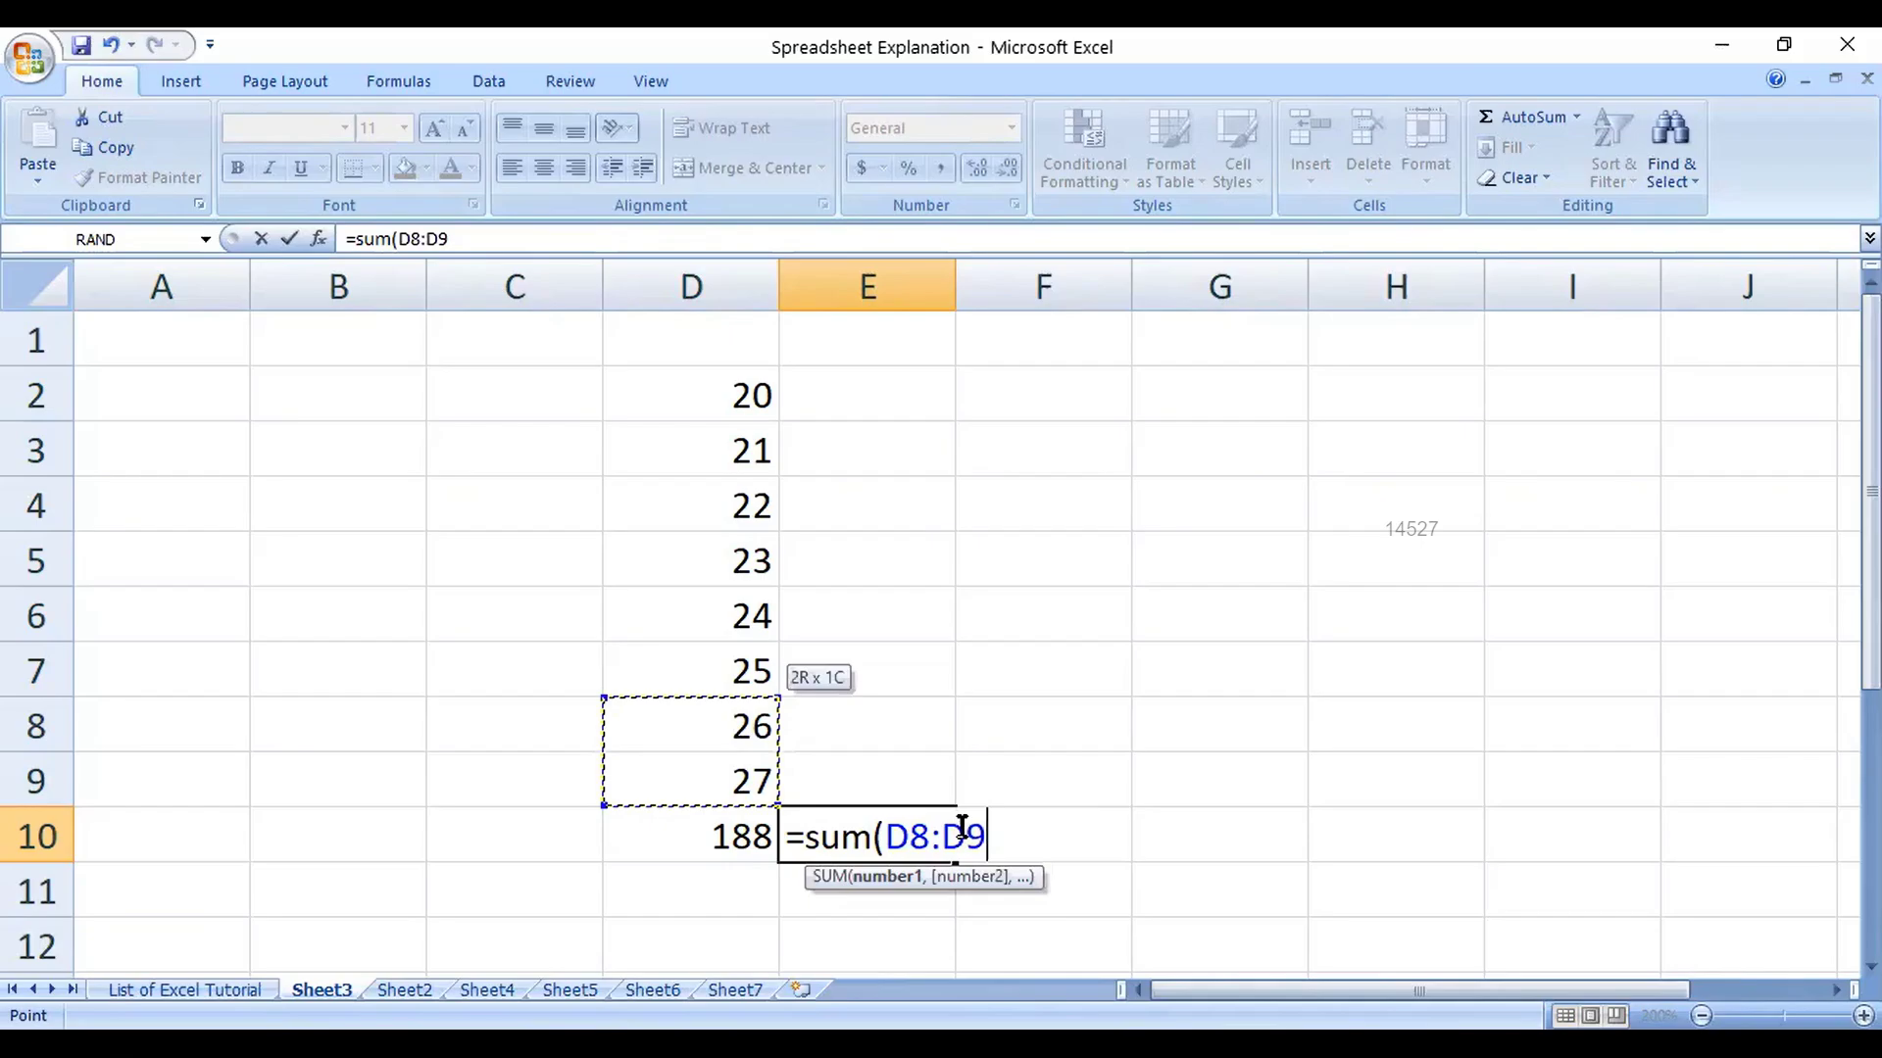
{"action": "key", "text": "Return"}
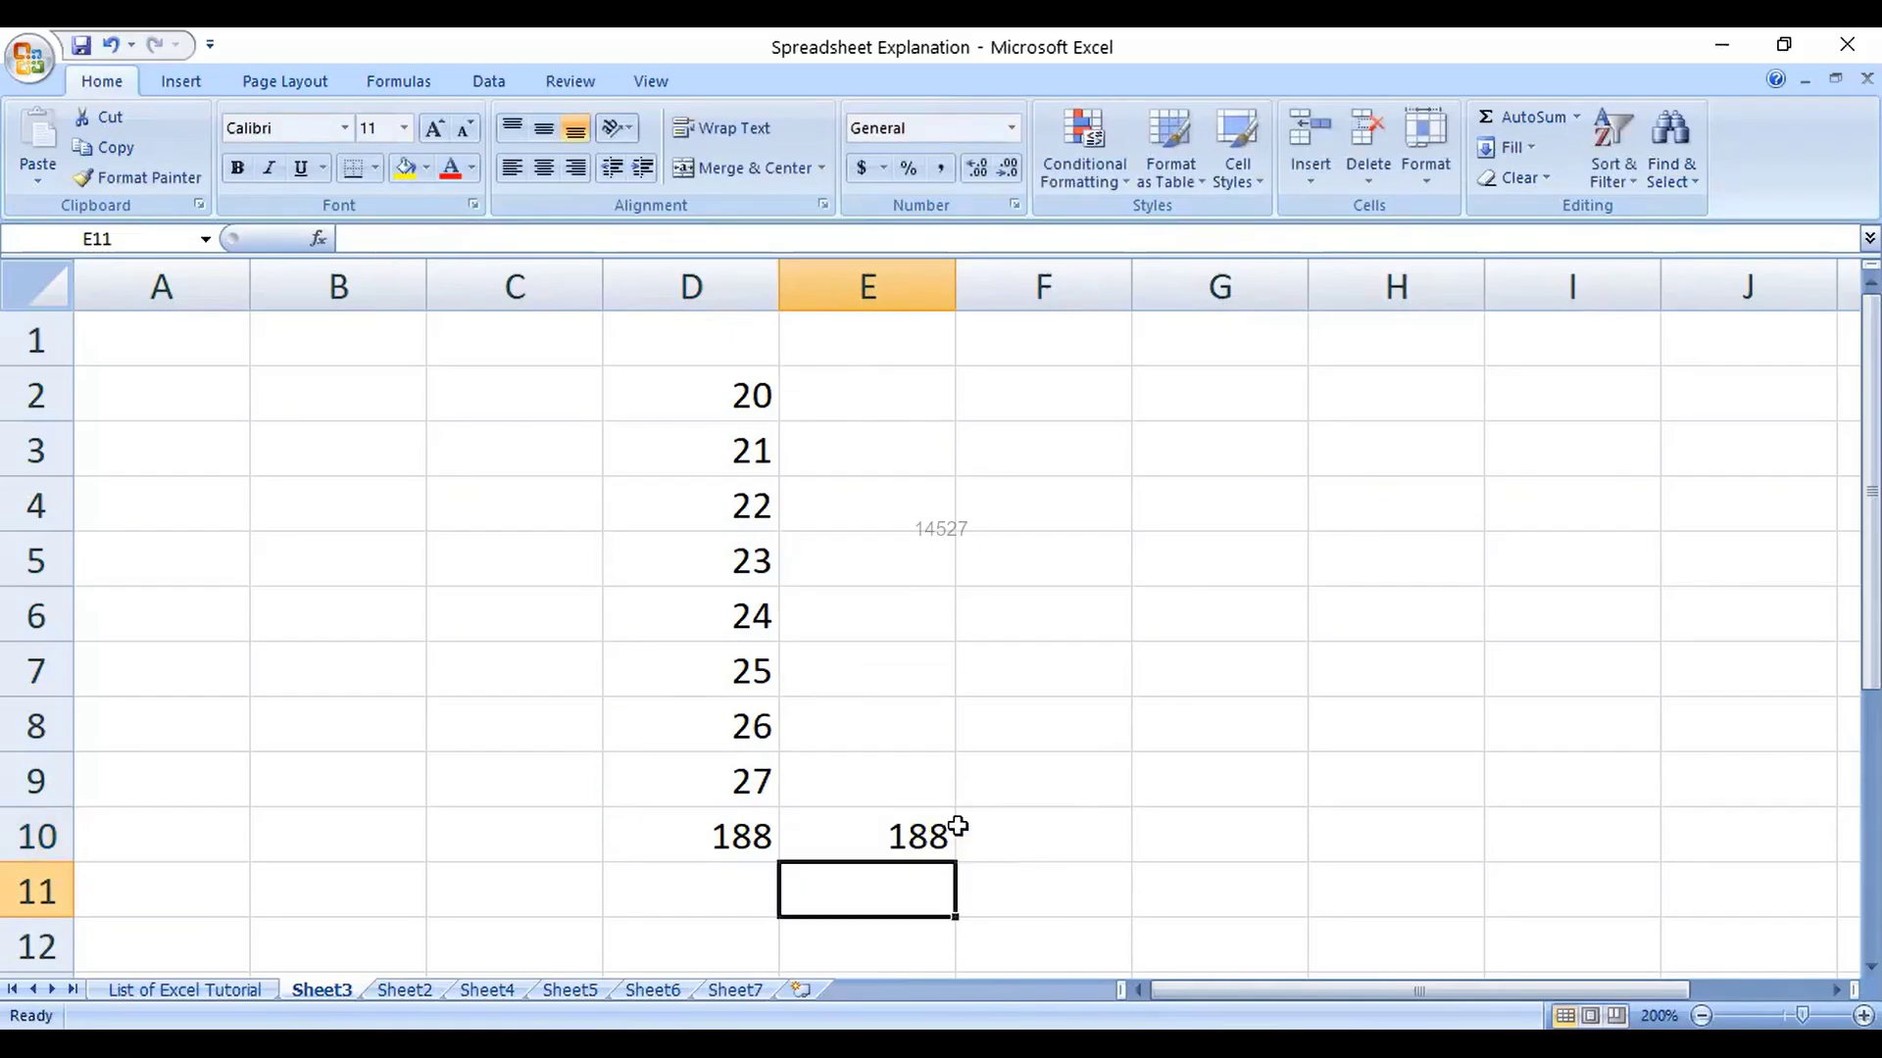
Step: Move the addition formula from D10 down to D12 and check it
{"action": "key", "text": "Up"}
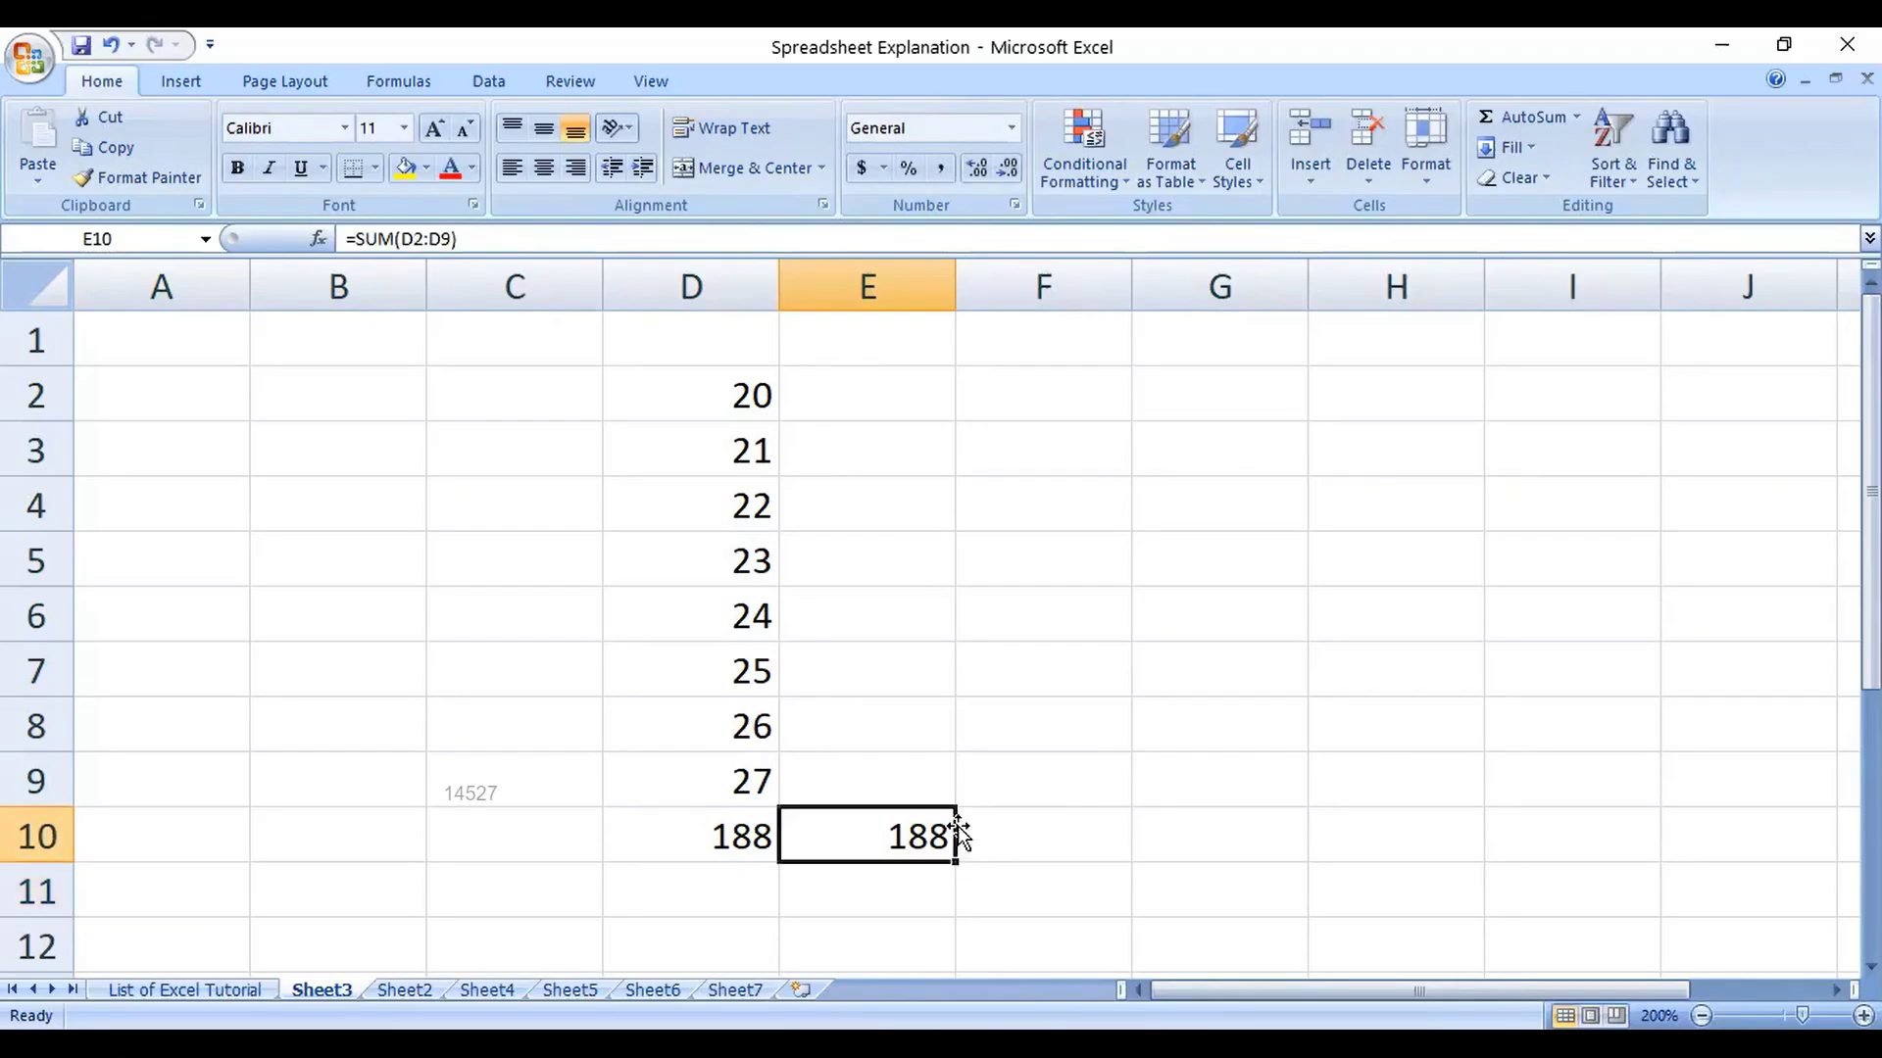
{"action": "key", "text": "Left"}
{"action": "key", "text": "ctrl+x"}
{"action": "key", "text": "Down"}
{"action": "key", "text": "Down"}
{"action": "key", "text": "Up"}
{"action": "key", "text": "Up"}
{"action": "key", "text": "Left"}
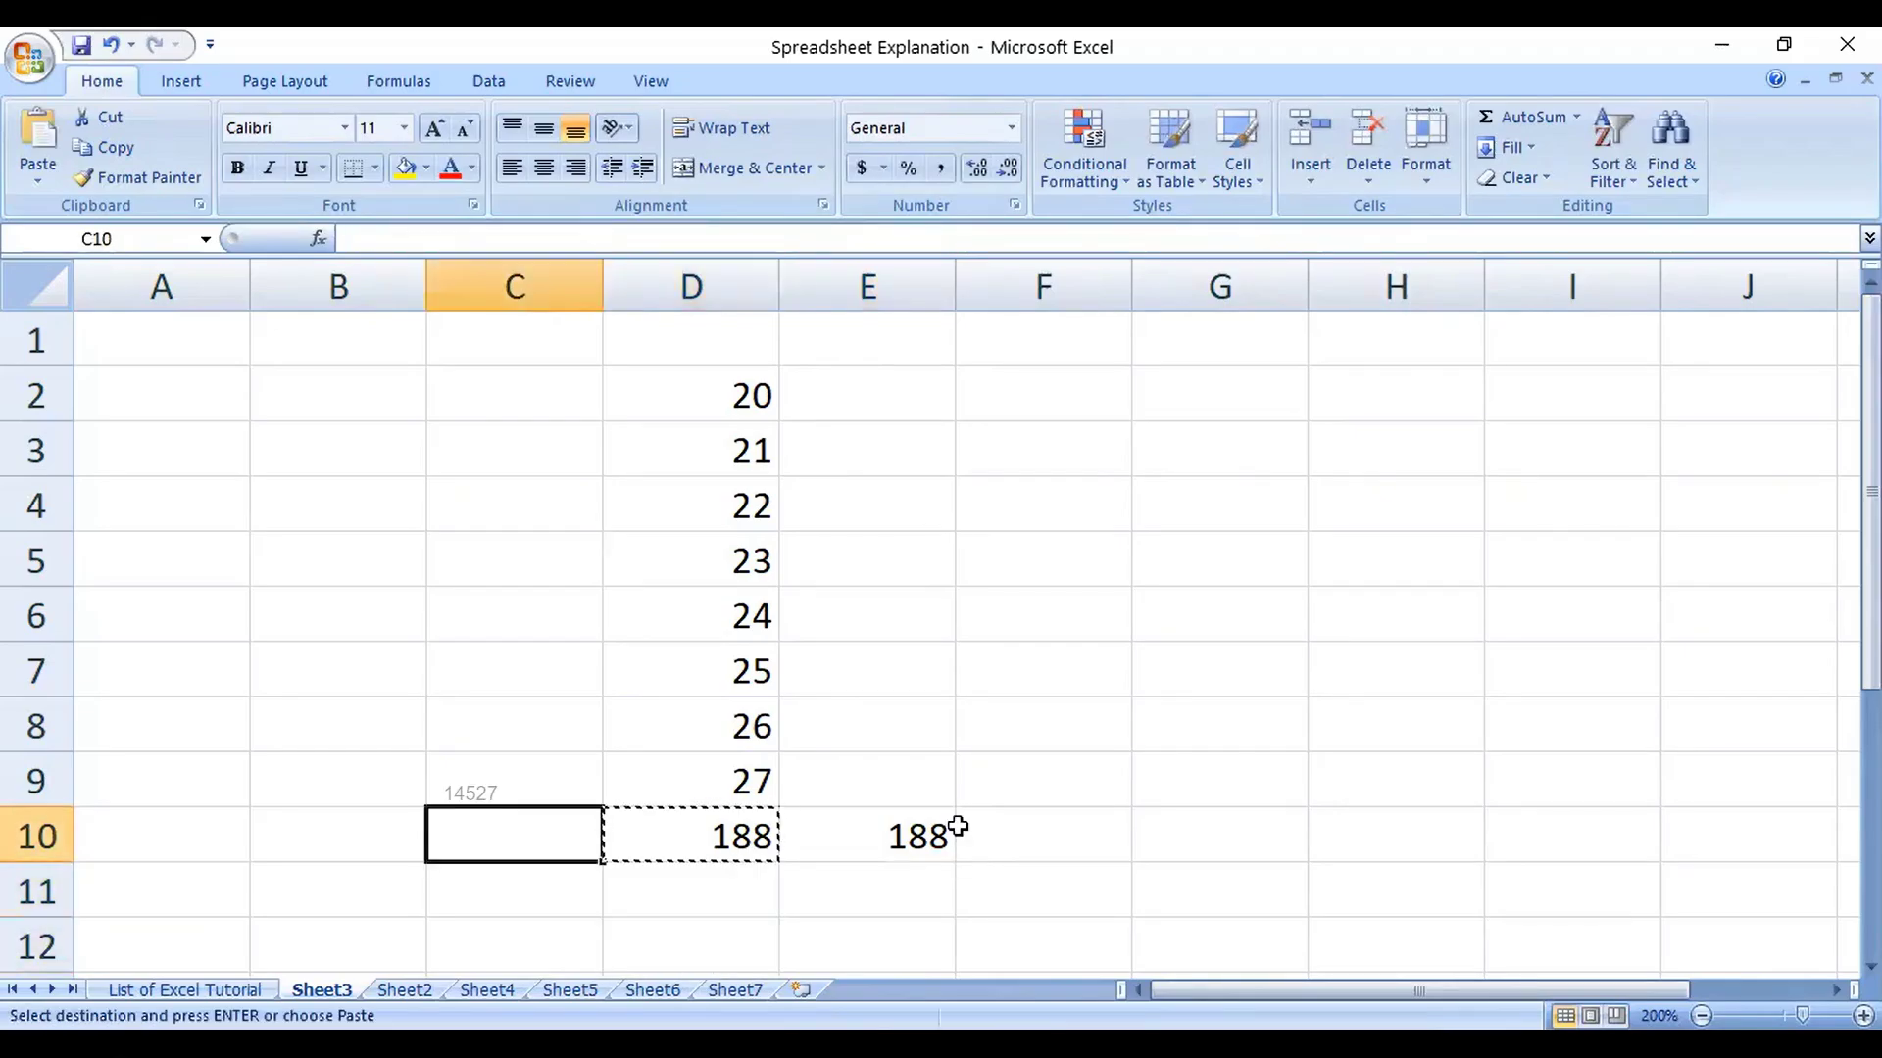
{"action": "key", "text": "Right"}
{"action": "key", "text": "Down"}
{"action": "key", "text": "Down"}
{"action": "key", "text": "Return"}
{"action": "key", "text": "F2"}
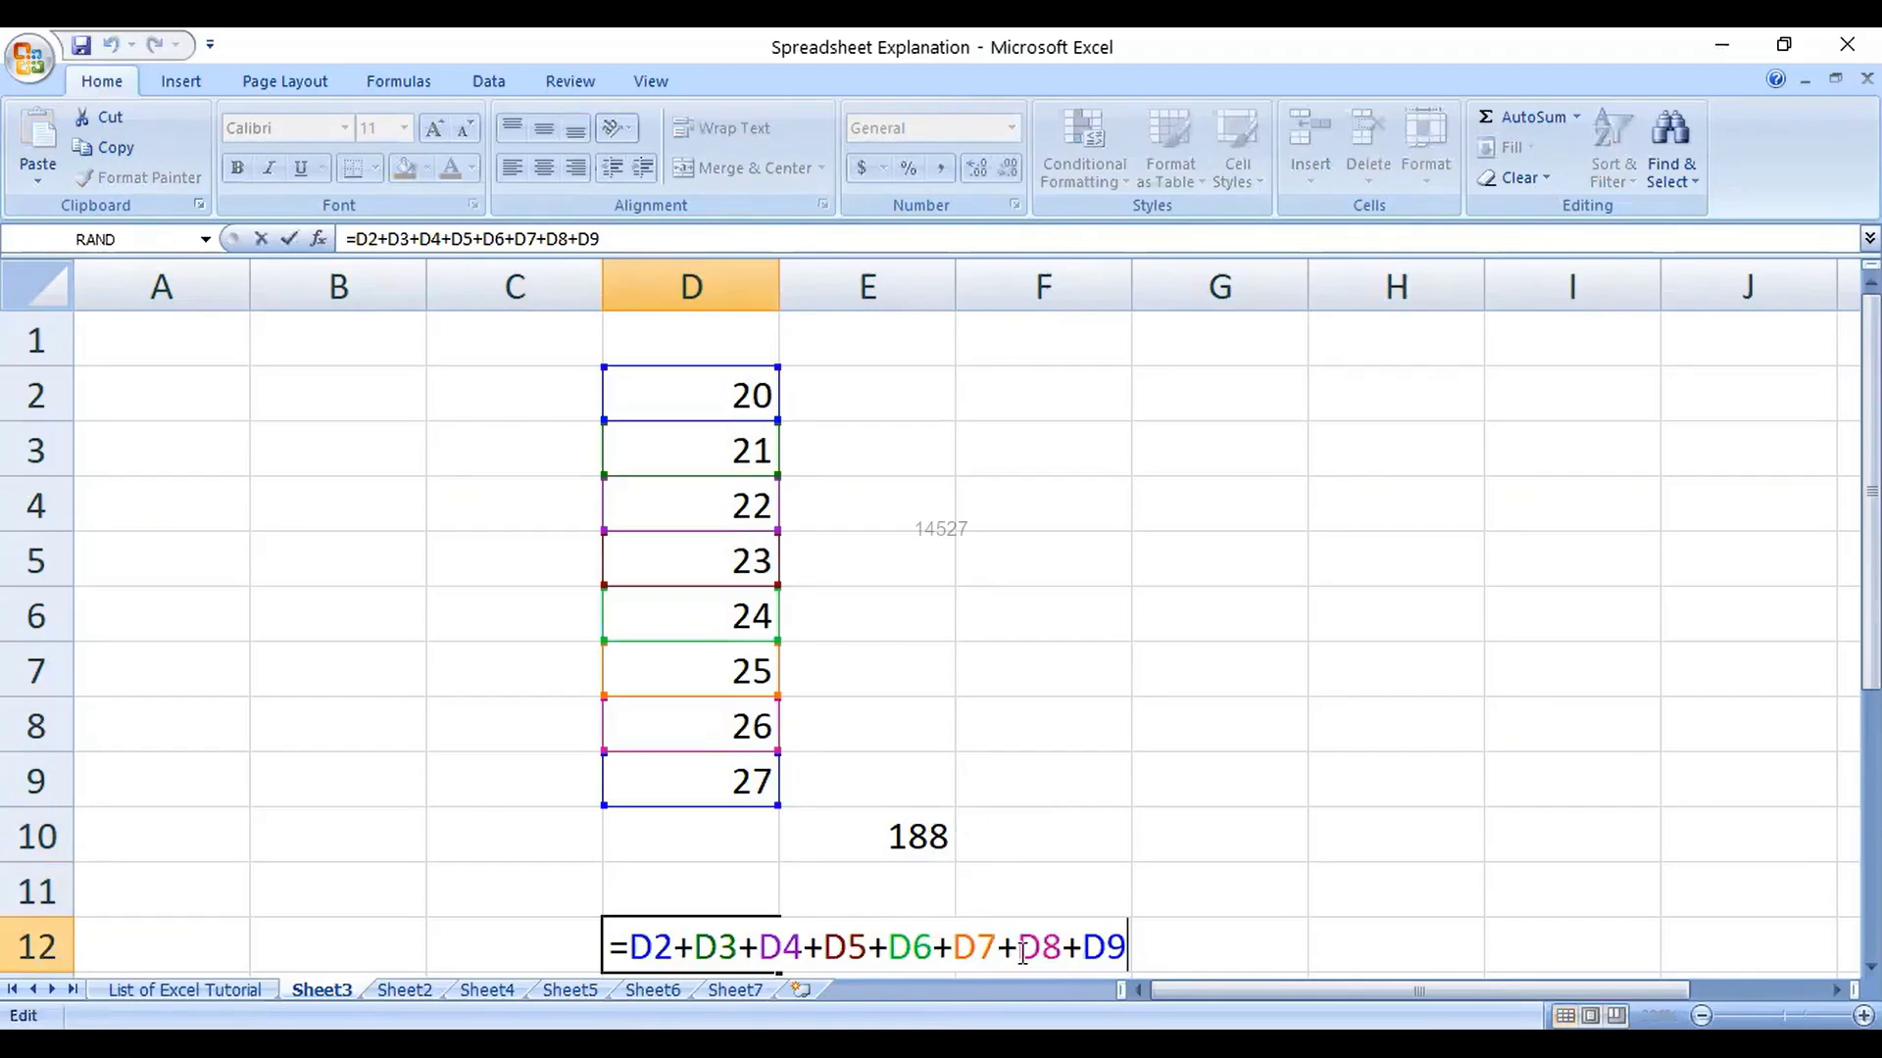
{"action": "key", "text": "Escape"}
Step: Redo the SUM in E10 and give D10 =SUM(D2:D9), both showing 188
{"action": "left_click", "coordinate": [947, 849]}
{"action": "type", "text": "=s"}
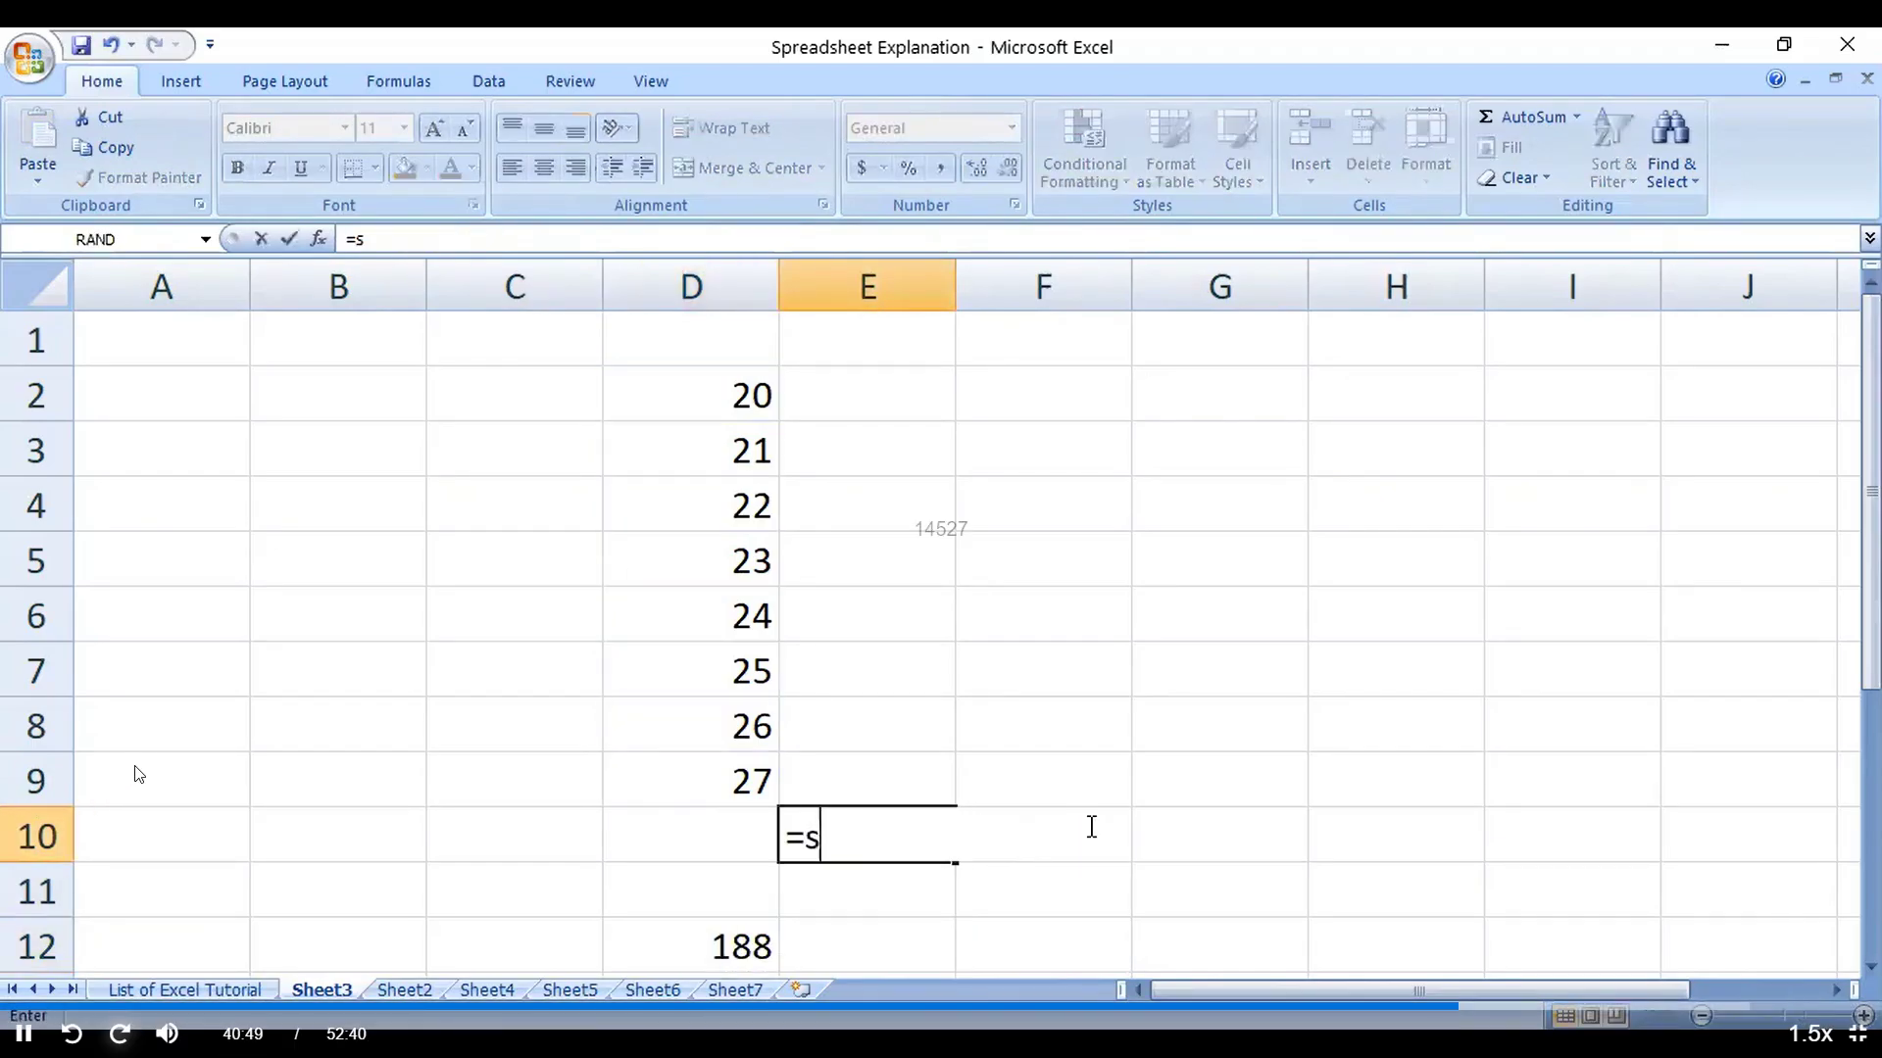
{"action": "type", "text": "um("}
{"action": "key", "text": "Up"}
{"action": "key", "text": "shift+Up"}
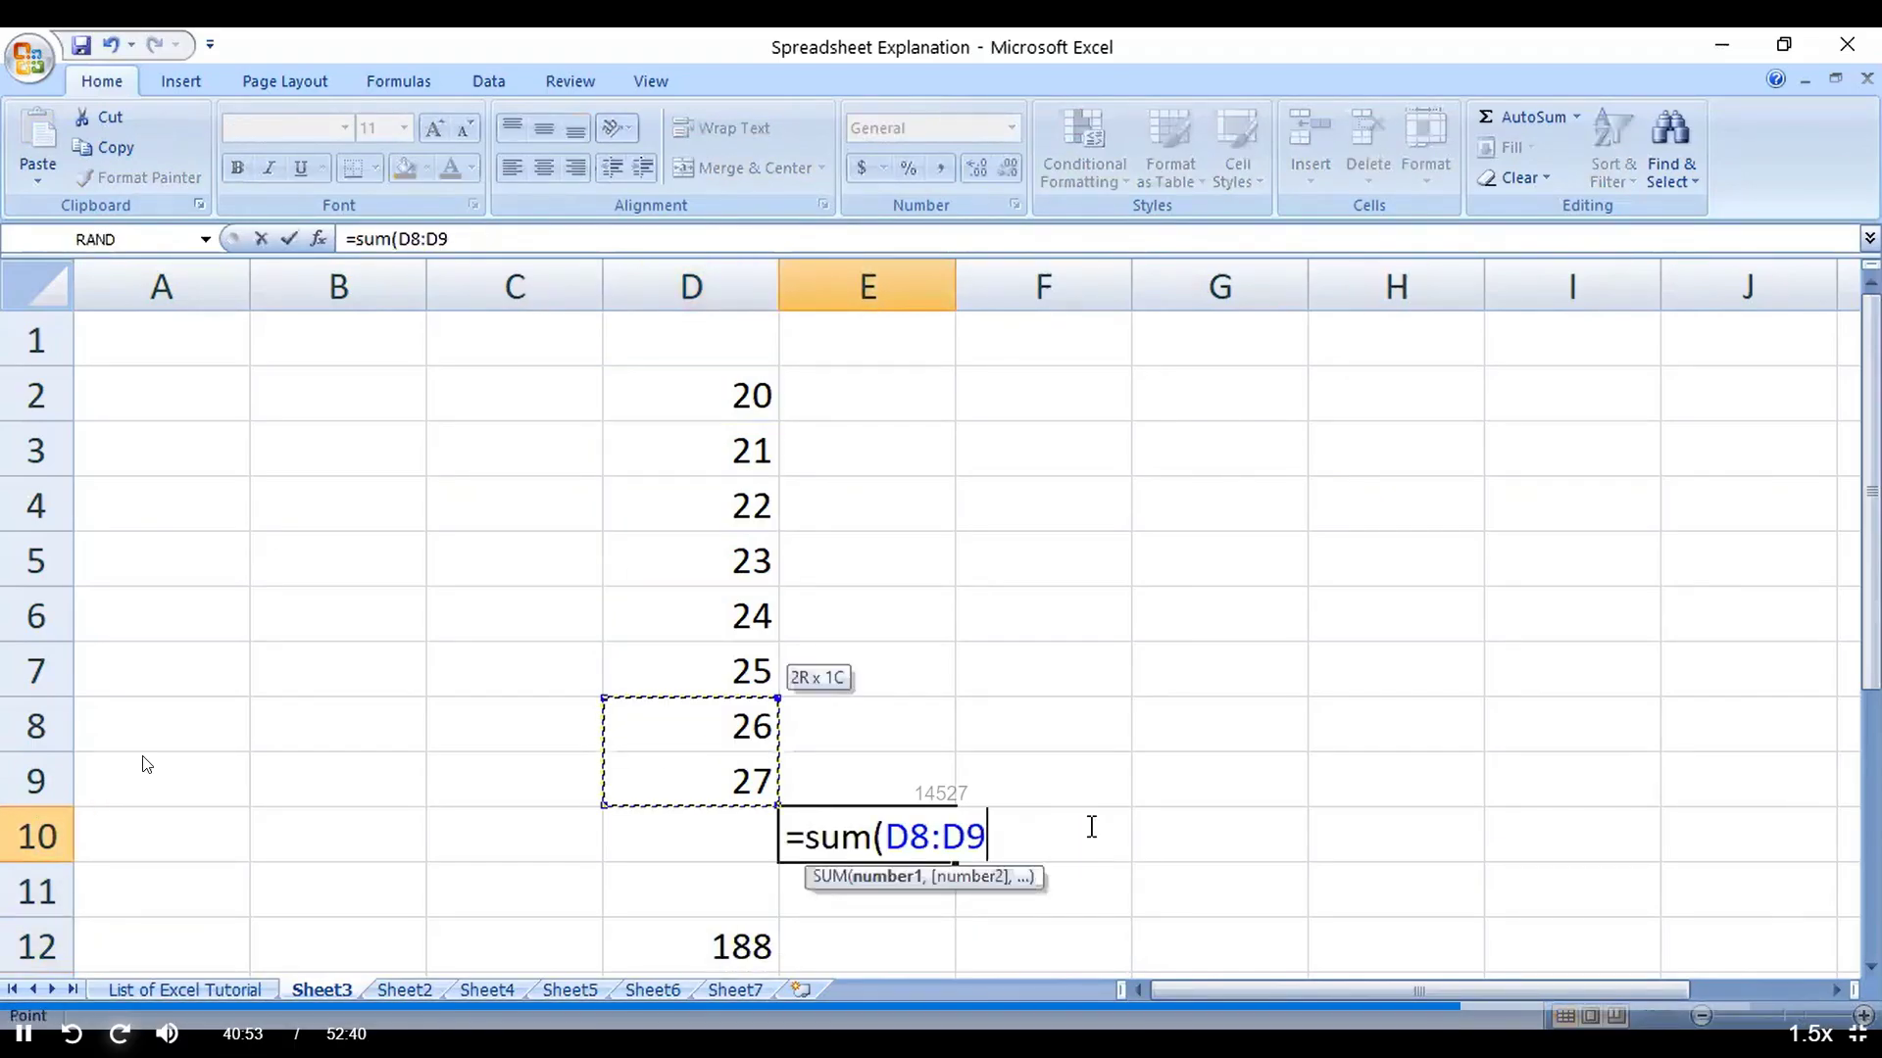
{"action": "key", "text": "shift+Up"}
{"action": "key", "text": "shift+Up"}
{"action": "key", "text": "shift+Up"}
{"action": "key", "text": "shift+Up"}
{"action": "key", "text": "shift+Up"}
{"action": "key", "text": "shift+Up"}
{"action": "key", "text": "Return"}
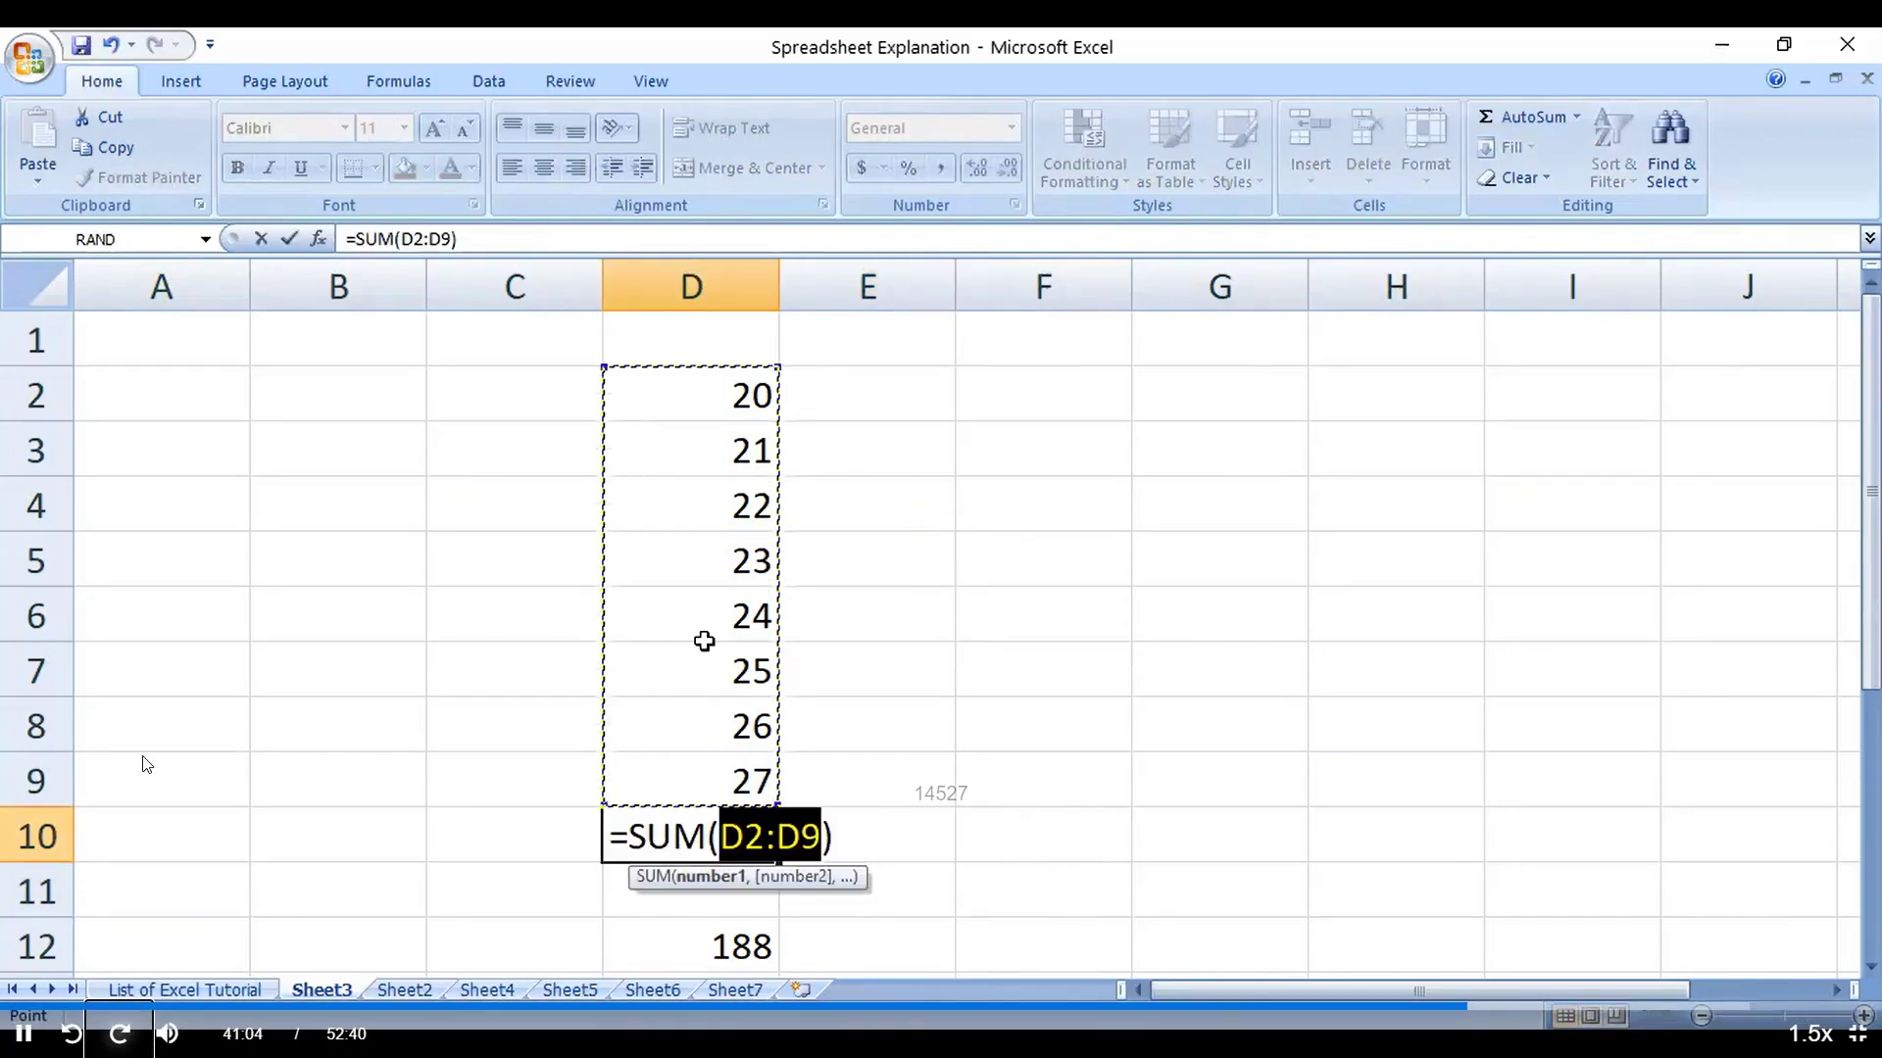
{"action": "key", "text": "Return"}
{"action": "left_click", "coordinate": [634, 669]}
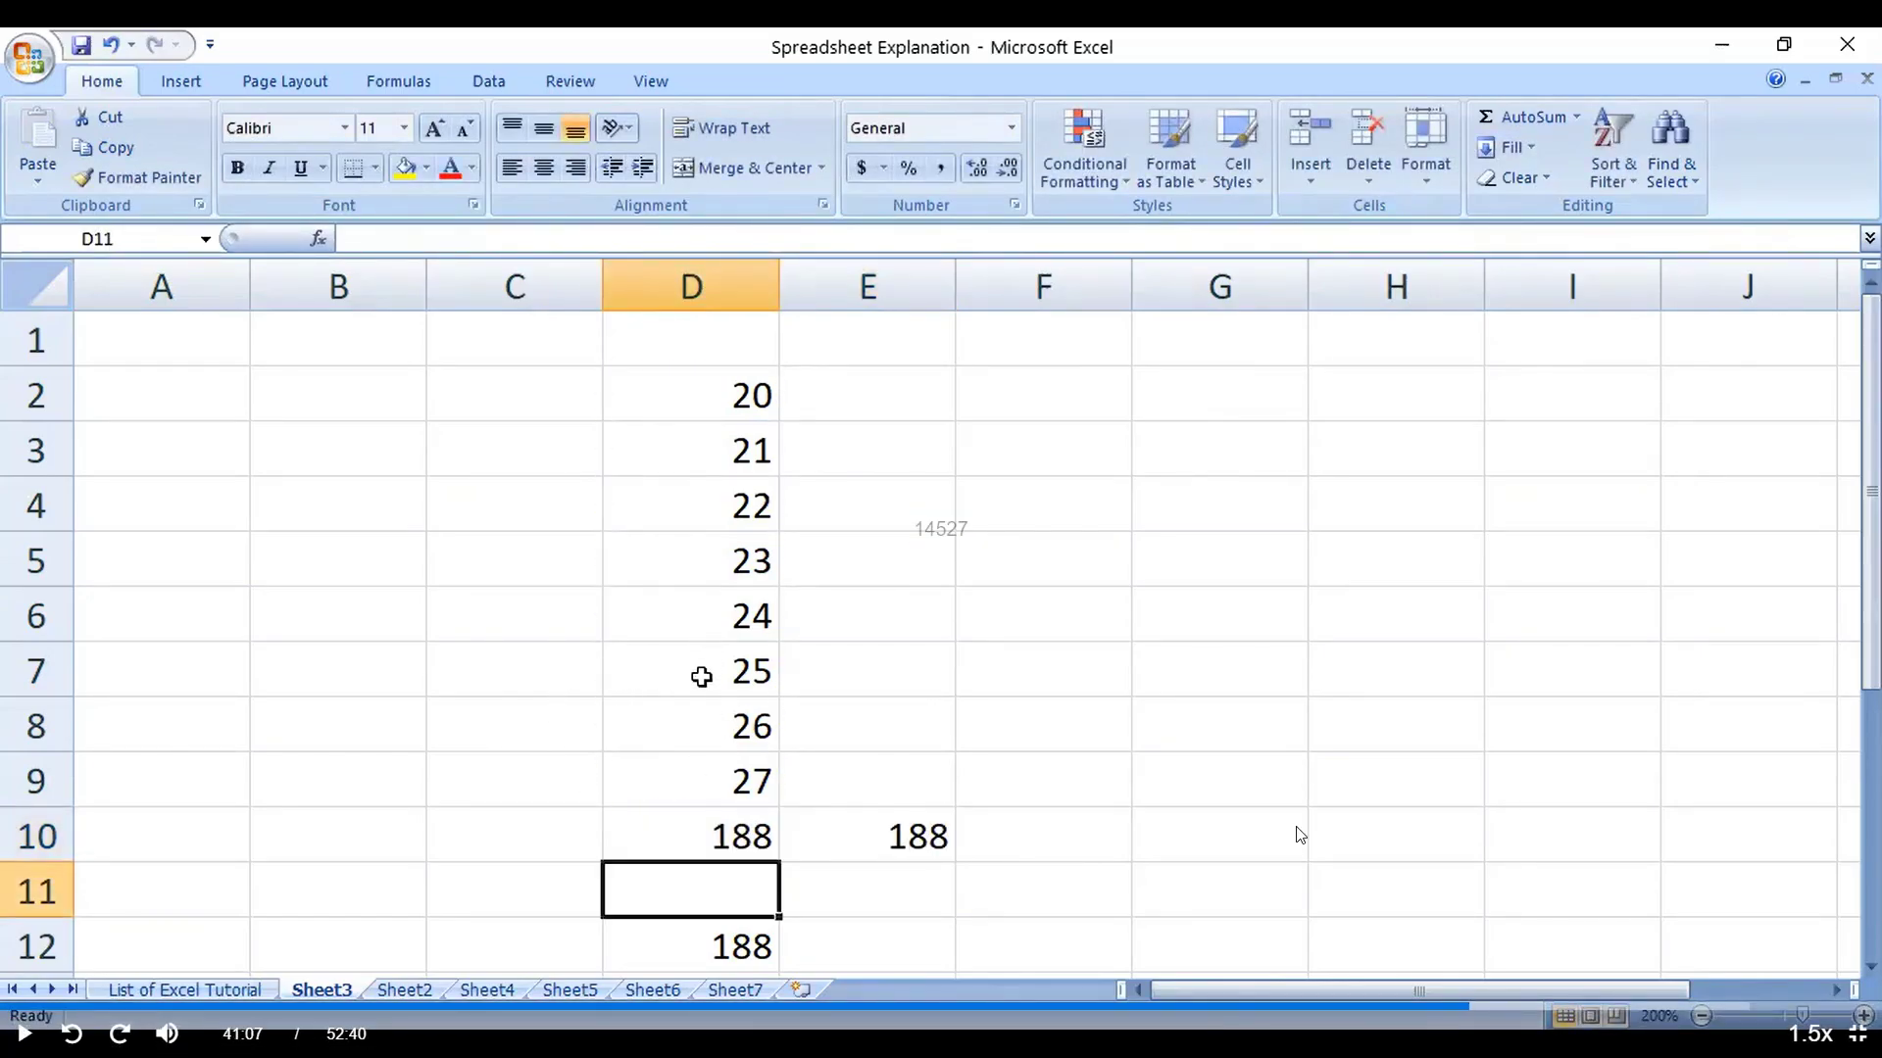